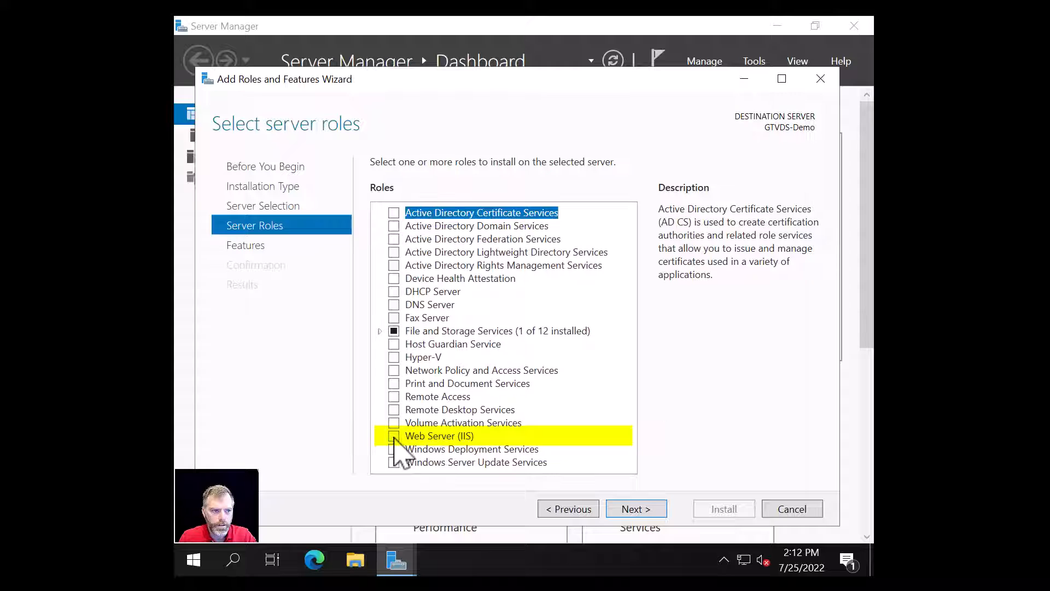
- Add the Web Server (IIS) role with its management tools and select the ASP.NET 4.8 feature
{"action": "left_click", "coordinate": [394, 435]}
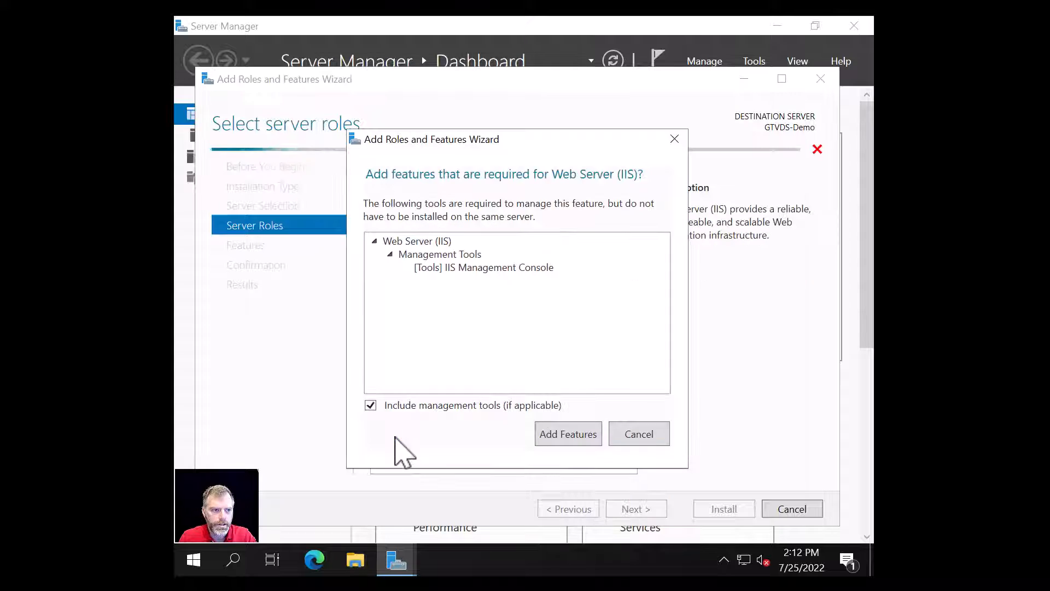
{"action": "left_click", "coordinate": [568, 437]}
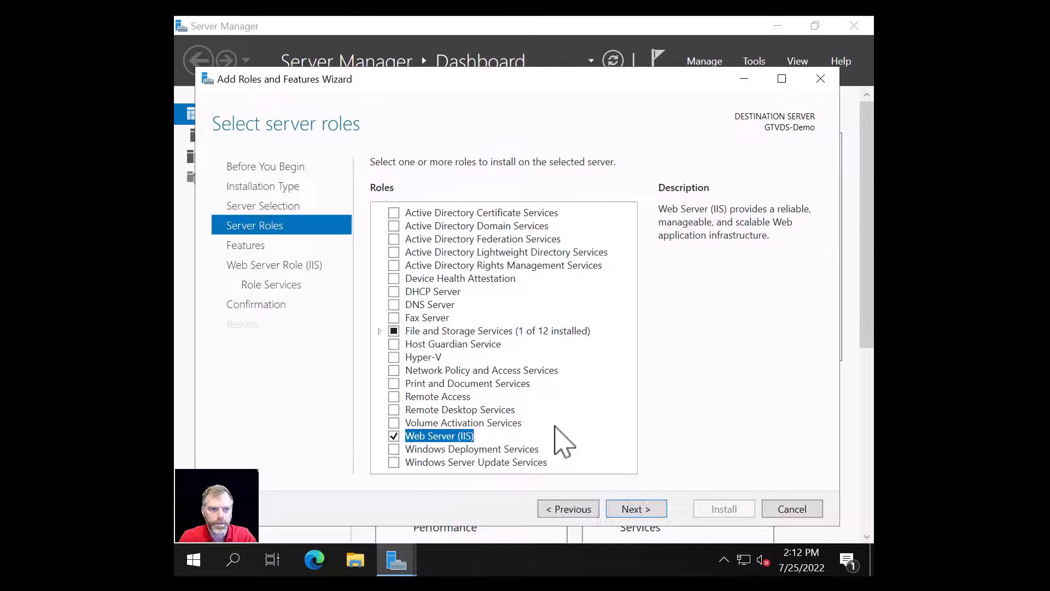
{"action": "left_click", "coordinate": [634, 509]}
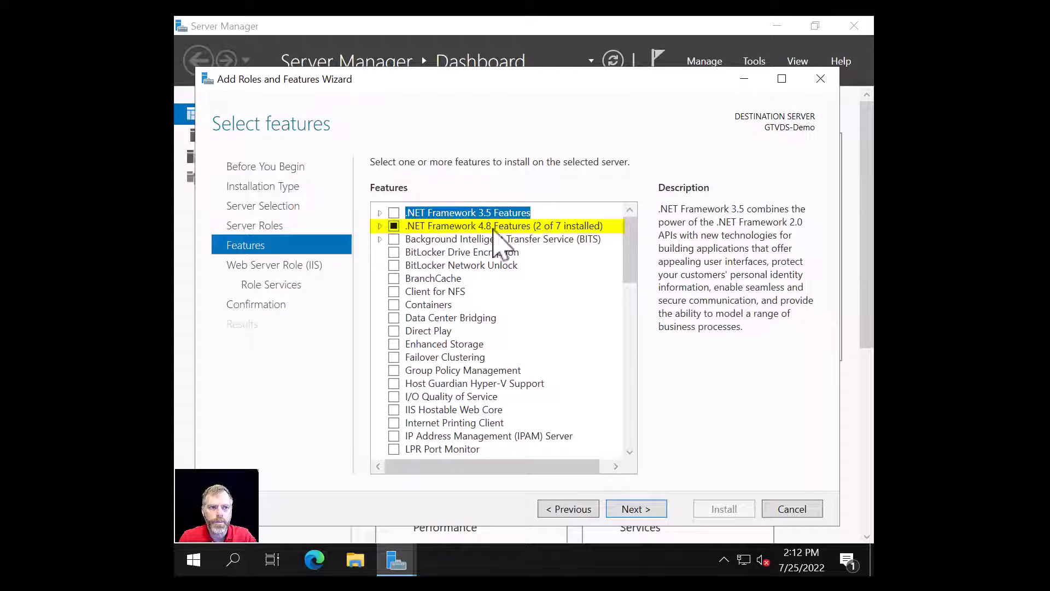
{"action": "left_click", "coordinate": [379, 226]}
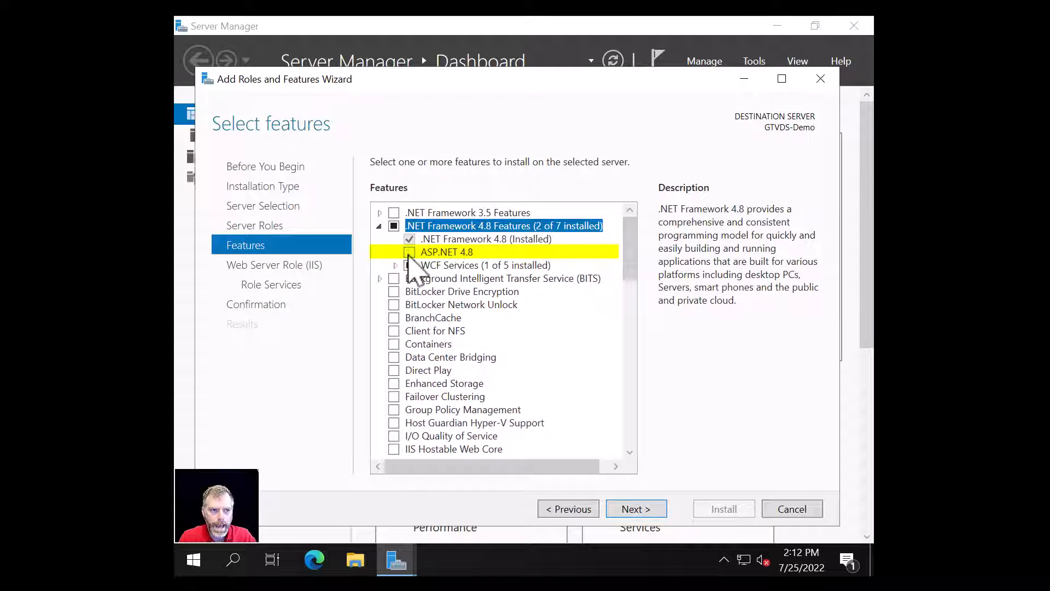
{"action": "left_click", "coordinate": [409, 252]}
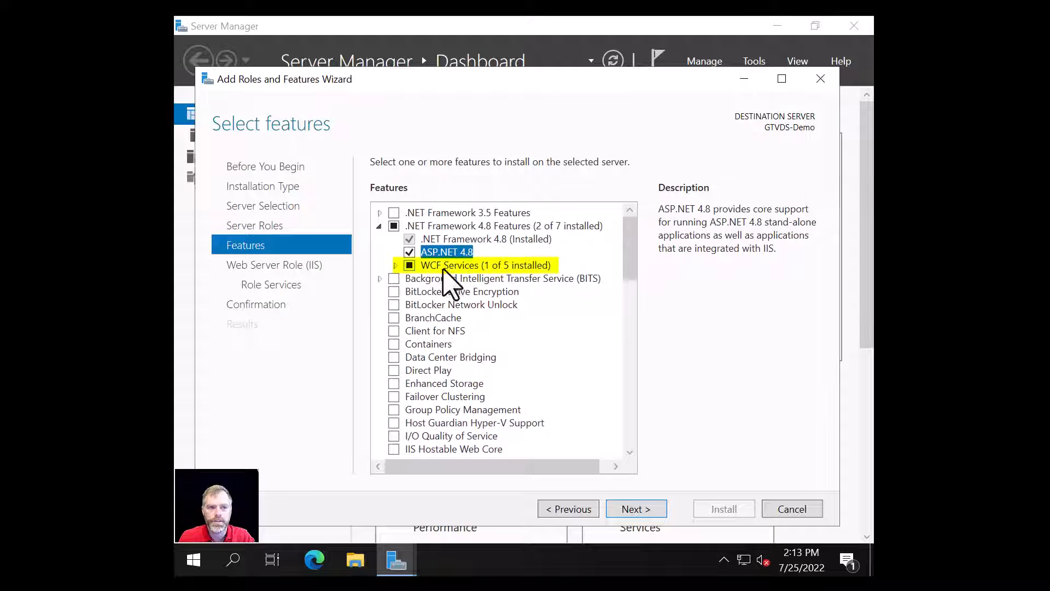
- Select HTTP Activation under WCF Services with its required features, then advance to the Web Server Role page
{"action": "left_click", "coordinate": [394, 266]}
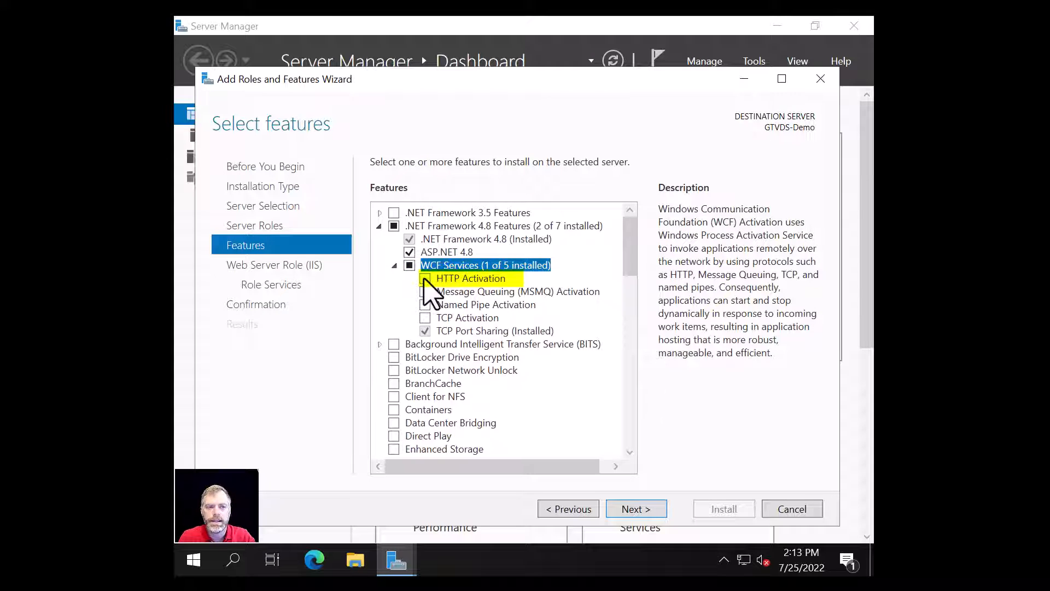
{"action": "left_click", "coordinate": [425, 280]}
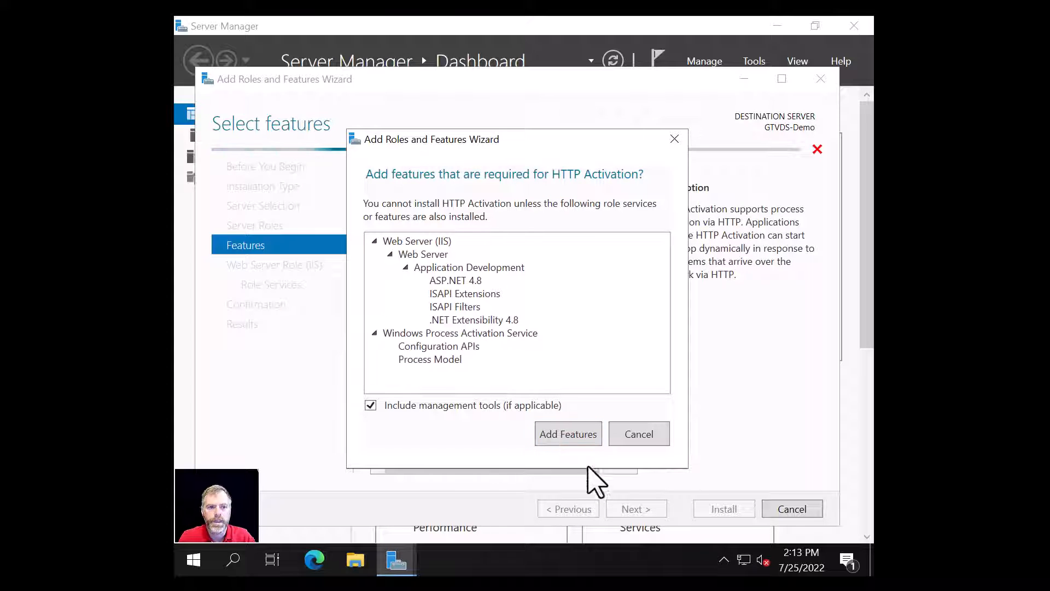
{"action": "left_click", "coordinate": [560, 434]}
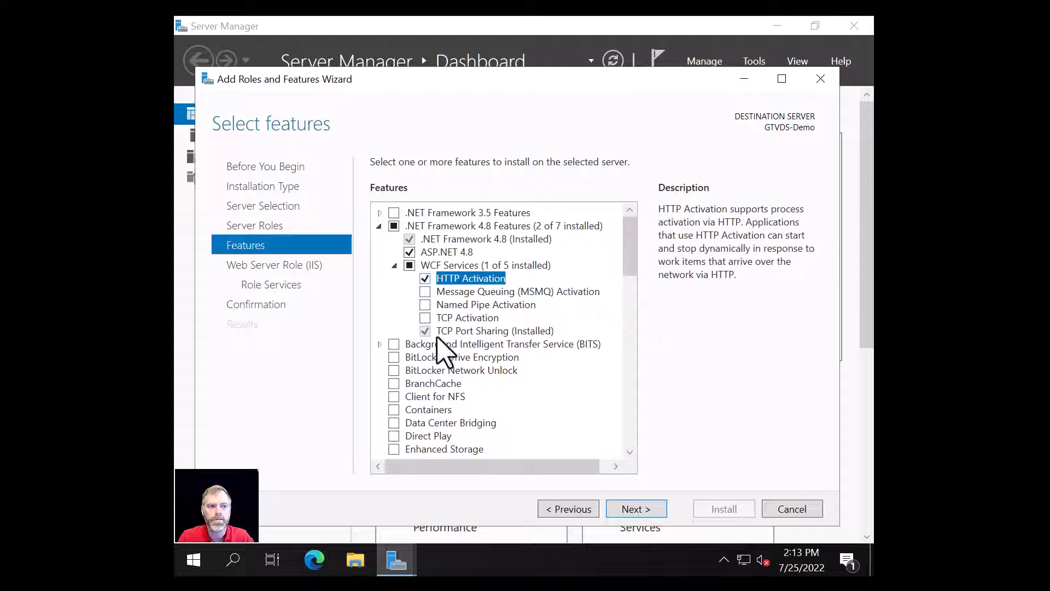
{"action": "left_click", "coordinate": [636, 508]}
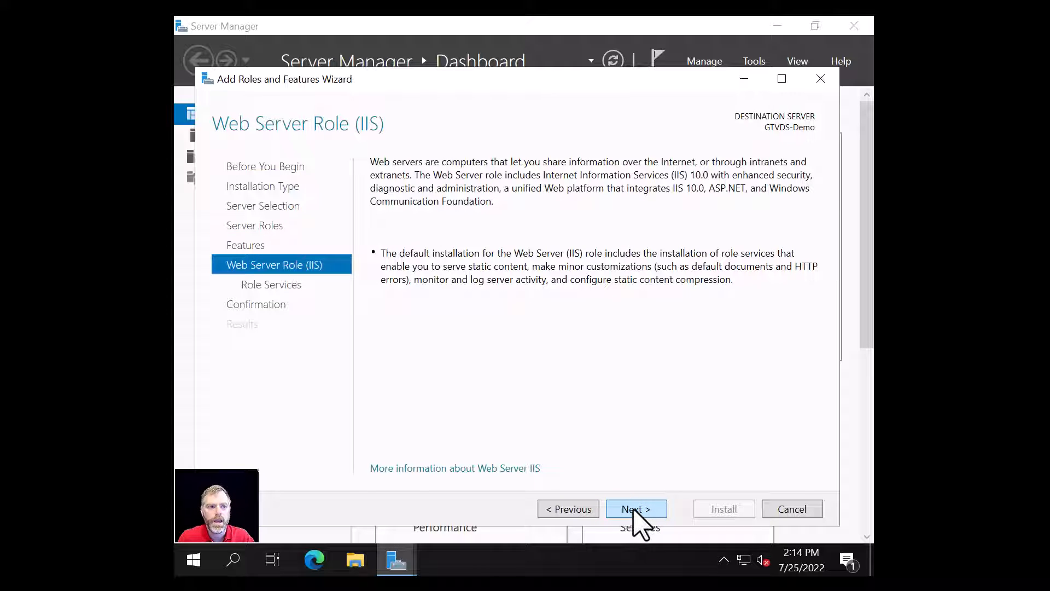
- Install IIS, ASP.NET 4.8 and HTTP Activation on GTVDS-Demo and close the finished wizard
{"action": "left_click", "coordinate": [636, 509]}
{"action": "left_click", "coordinate": [636, 509]}
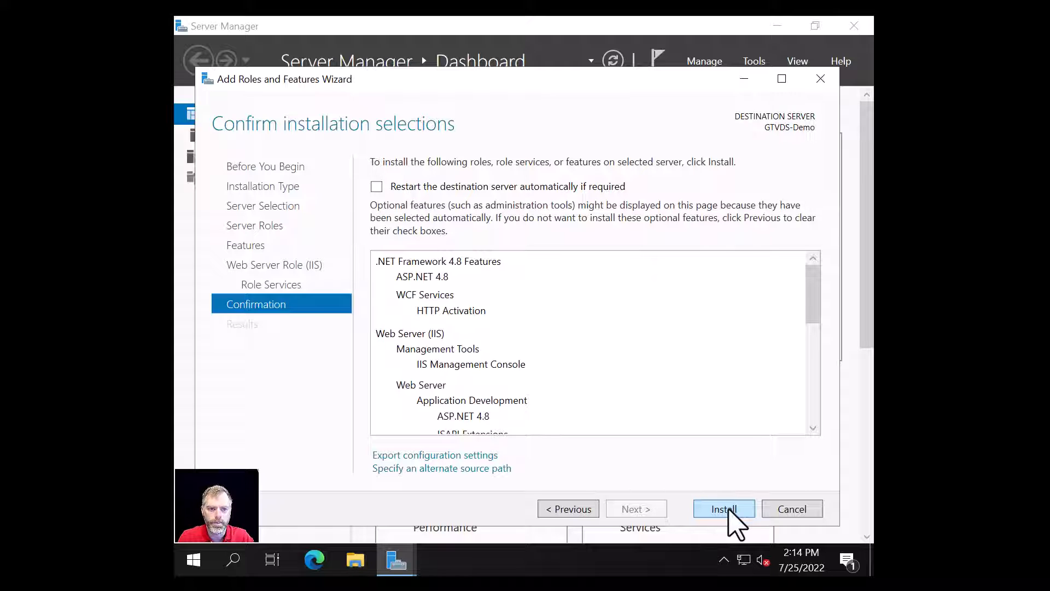
{"action": "left_click", "coordinate": [717, 508]}
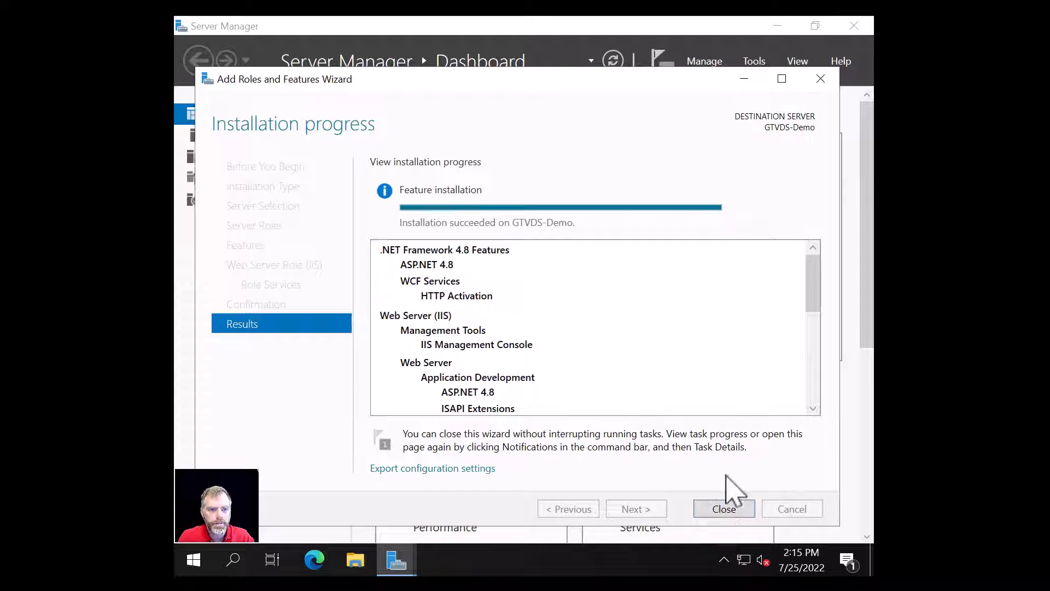
{"action": "left_click", "coordinate": [723, 511]}
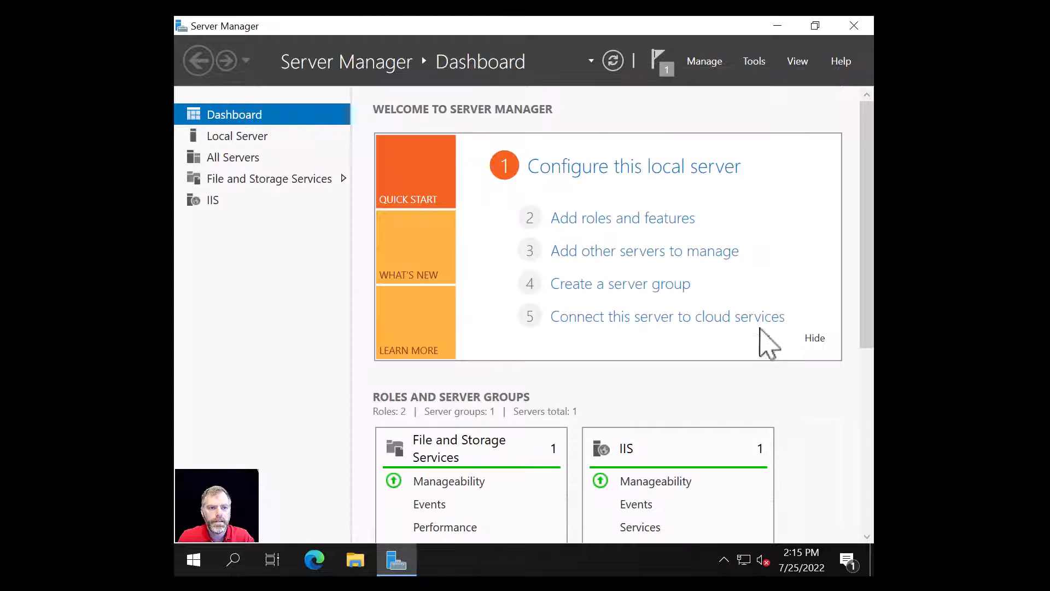
- Close Server Manager and launch IIS Manager from a search for 'iis', maximized
{"action": "left_click", "coordinate": [854, 26]}
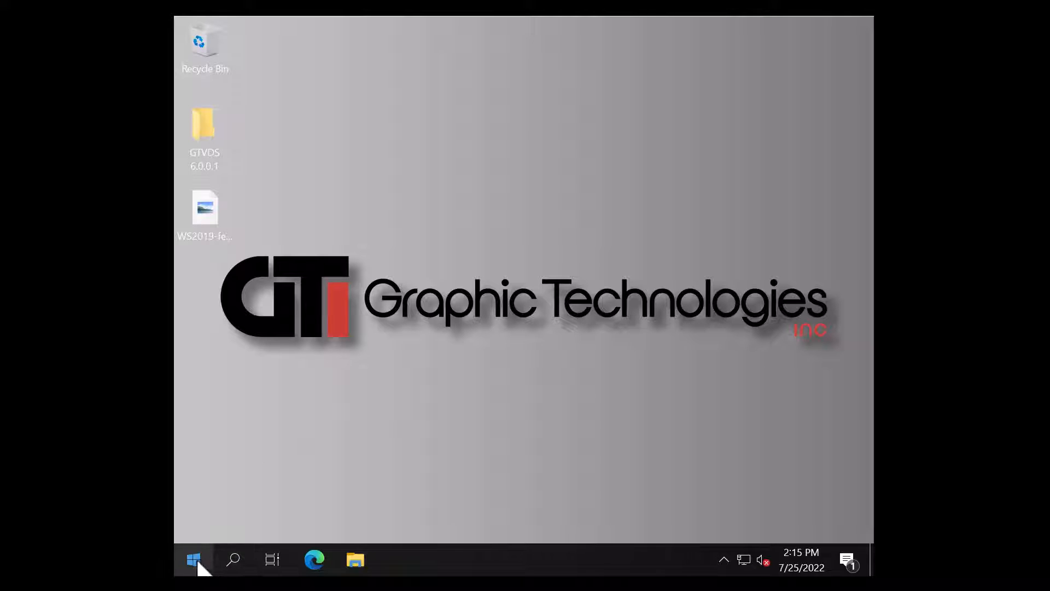
{"action": "left_click", "coordinate": [234, 566]}
{"action": "type", "text": "ii"}
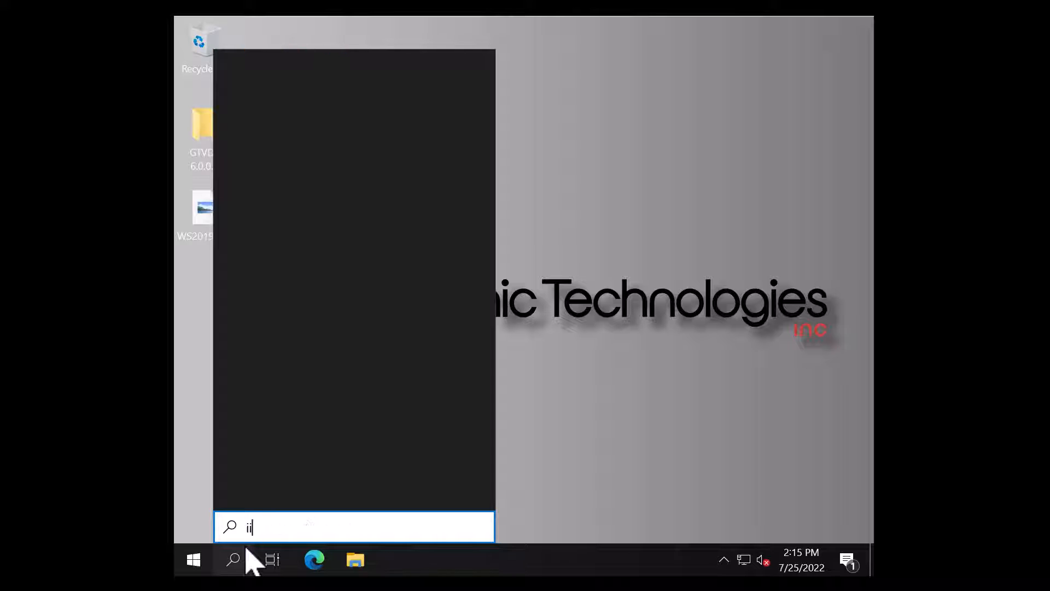
{"action": "type", "text": "s"}
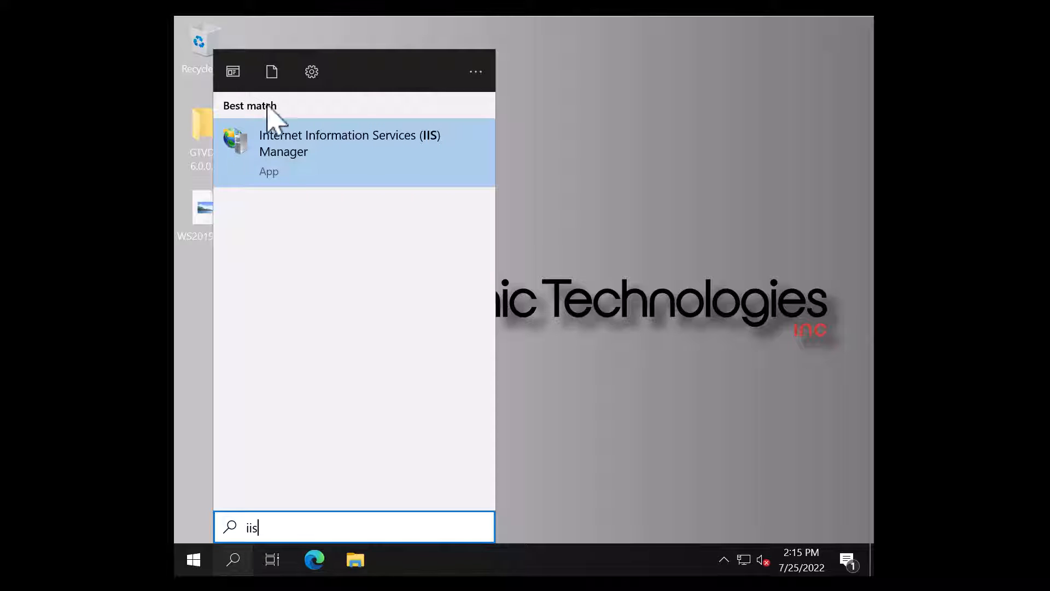
{"action": "left_click", "coordinate": [316, 137]}
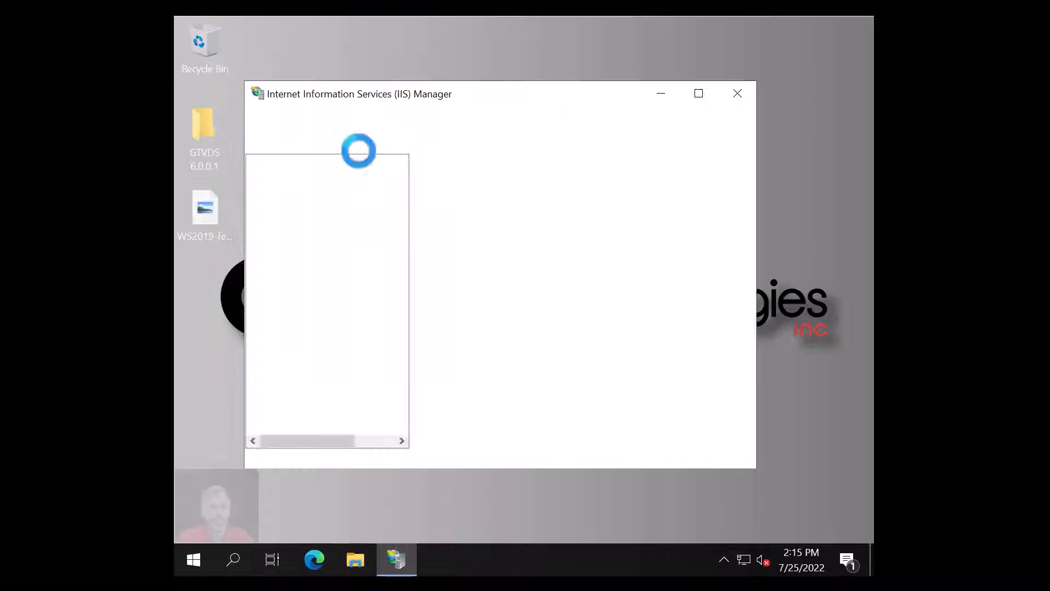
{"action": "double_click", "coordinate": [570, 94]}
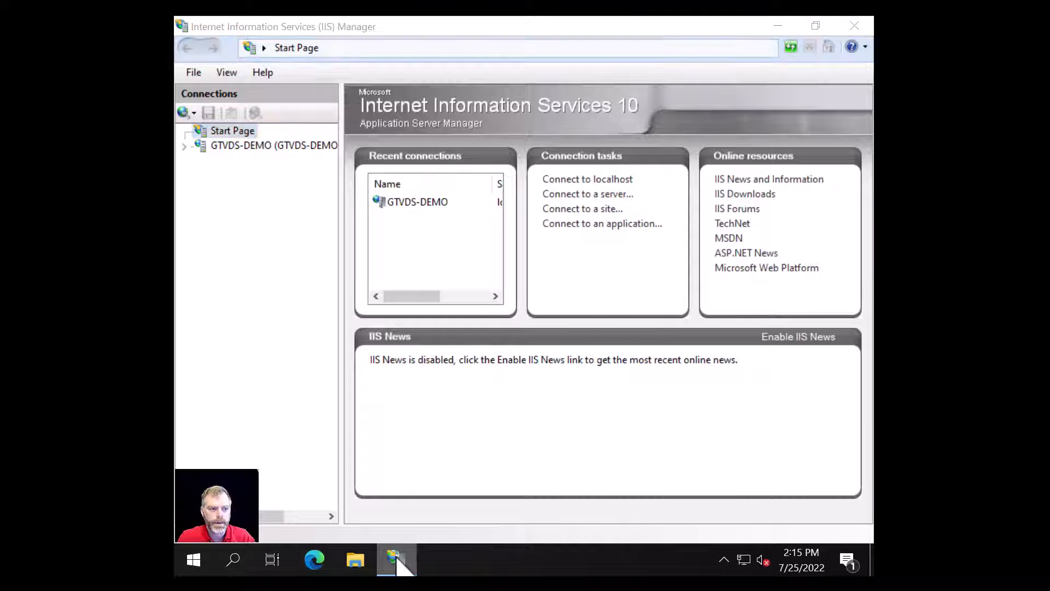
- Pin IIS Manager to the taskbar, expand GTVDS-DEMO Sites to Default Web Site, then close it
{"action": "right_click", "coordinate": [400, 558]}
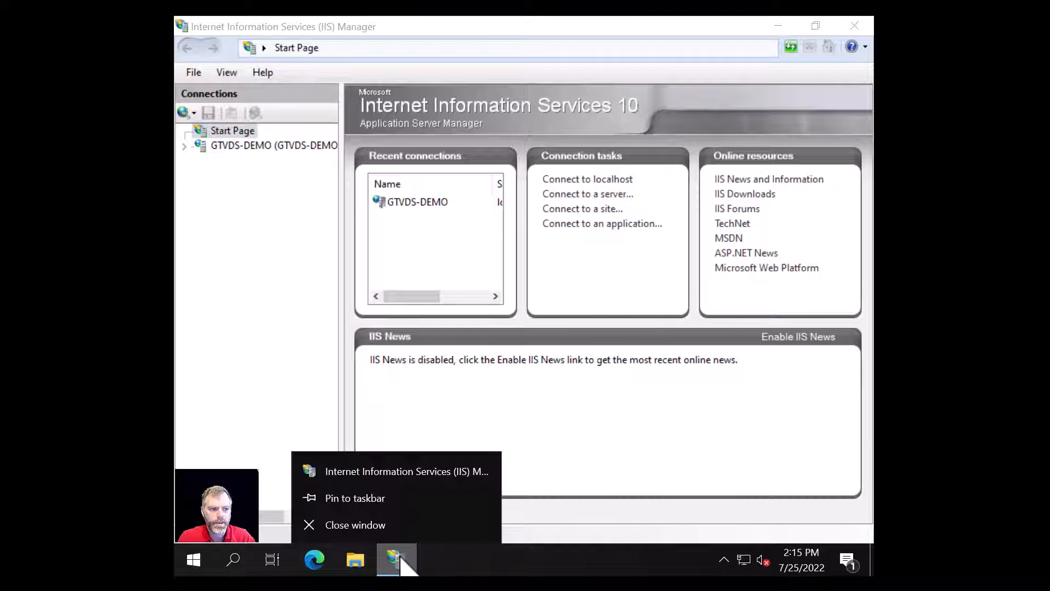
{"action": "left_click", "coordinate": [373, 498]}
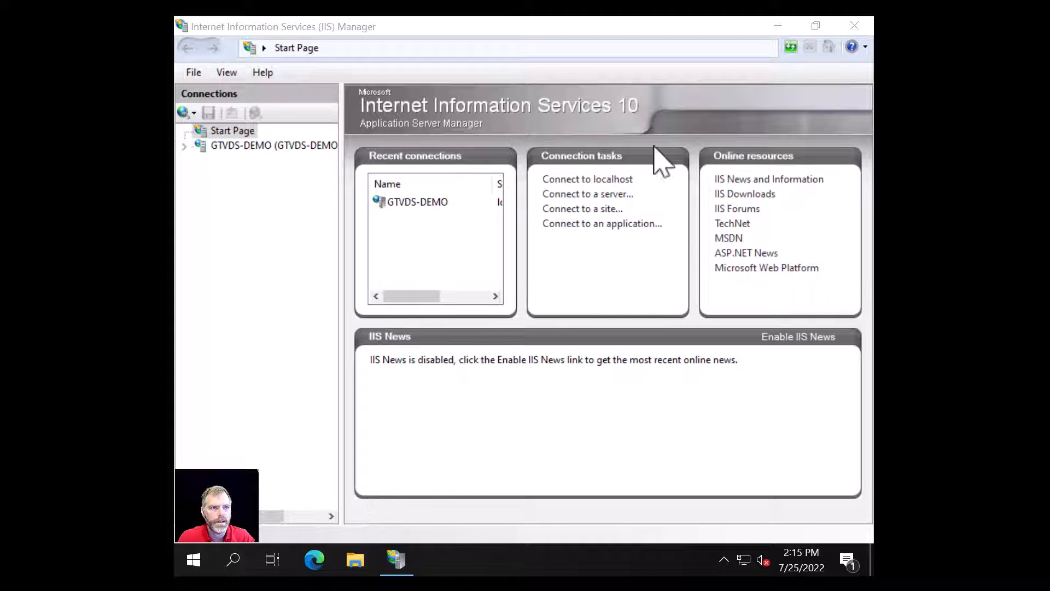
{"action": "left_click", "coordinate": [186, 146]}
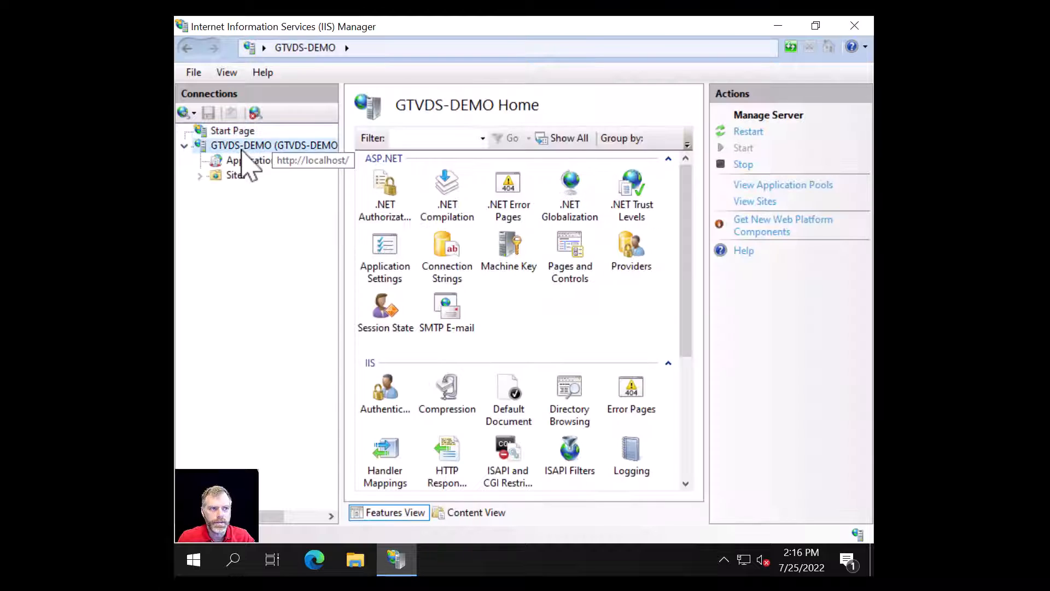
{"action": "left_click", "coordinate": [200, 176]}
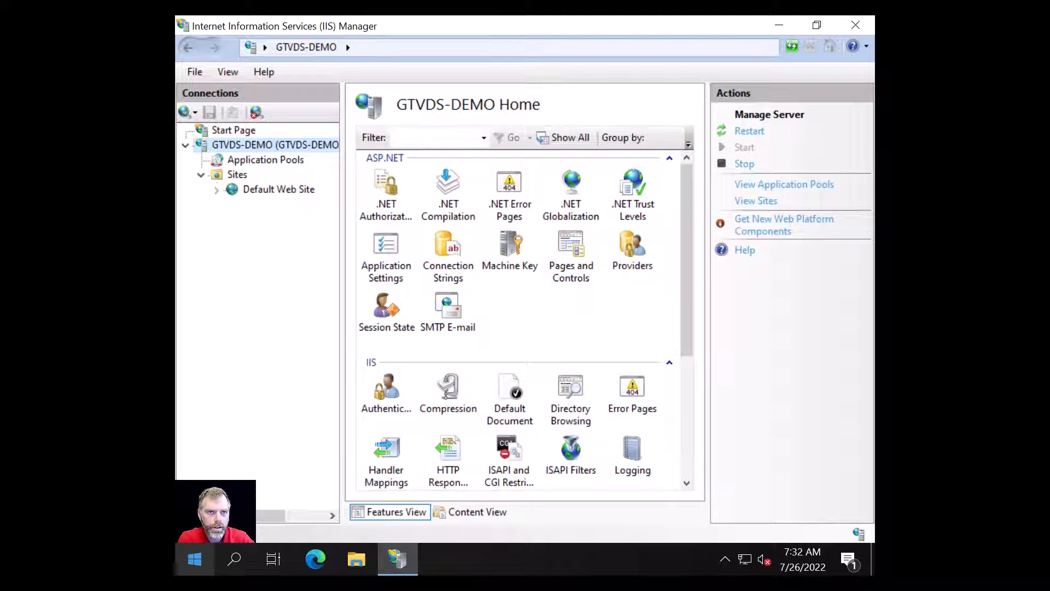
{"action": "left_click", "coordinate": [855, 25]}
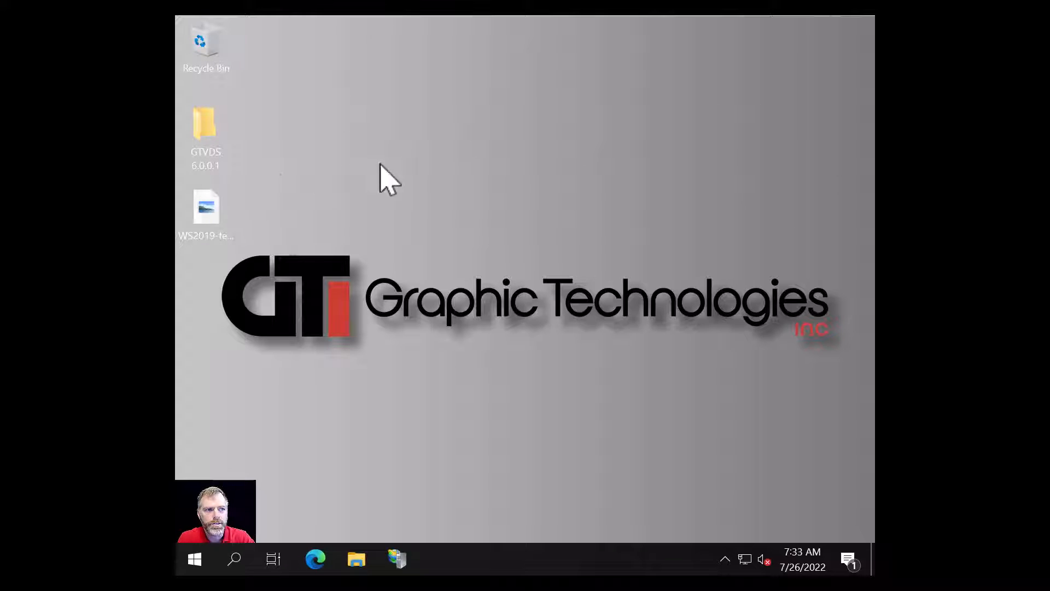
- Browse the GTVDS 6.0.0.1 package folder and look inside its Tools folder
{"action": "double_click", "coordinate": [205, 129]}
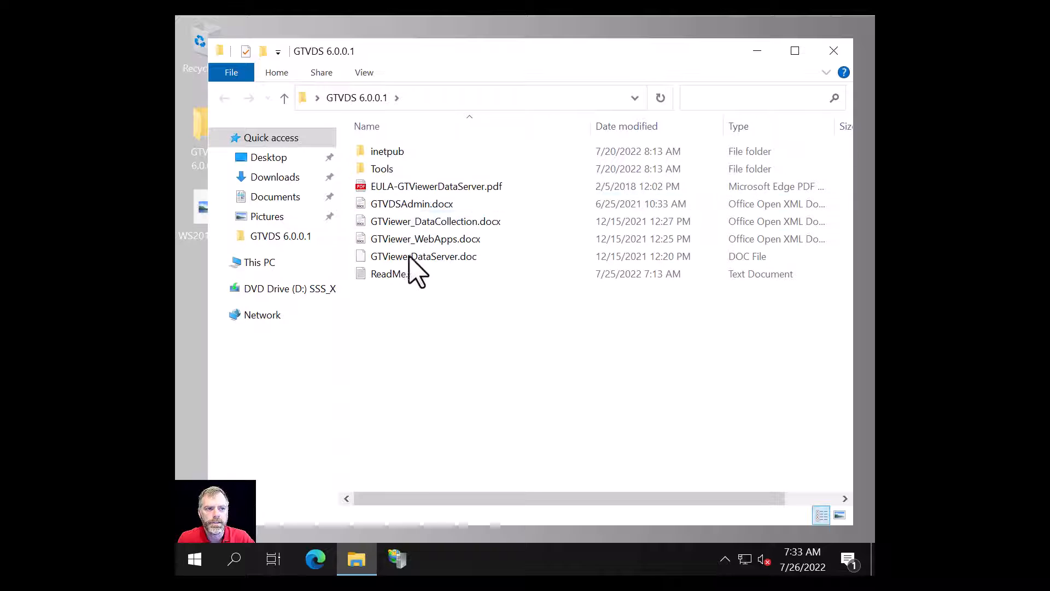
{"action": "mouse_move", "coordinate": [387, 156]}
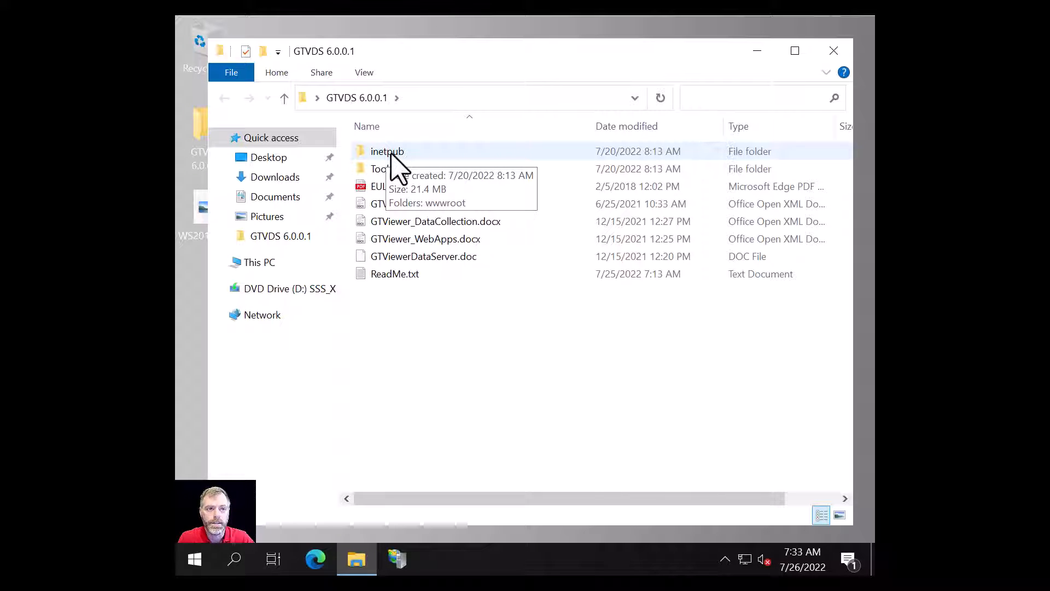
{"action": "double_click", "coordinate": [385, 169]}
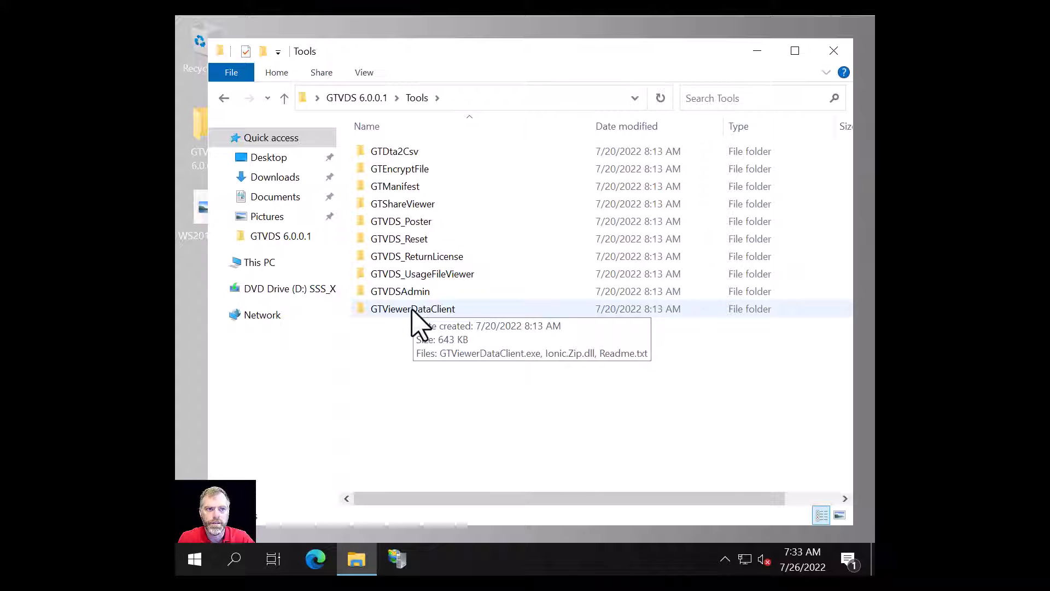
{"action": "left_click", "coordinate": [361, 98]}
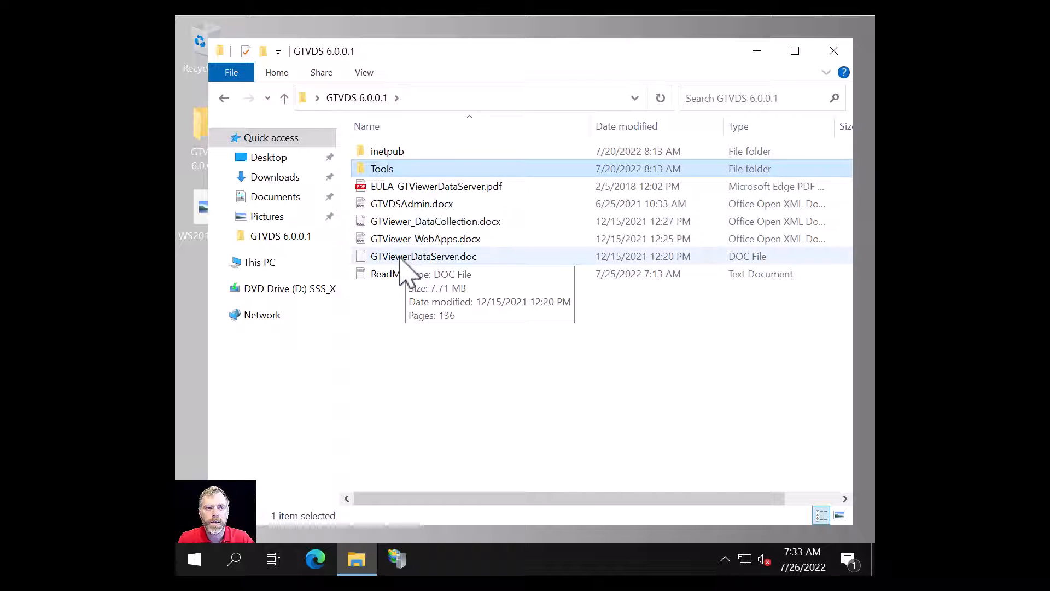
- Read the package's ReadMe.txt in Notepad and close the GTVDS 6.0.0.1 folder window
{"action": "left_click", "coordinate": [430, 260]}
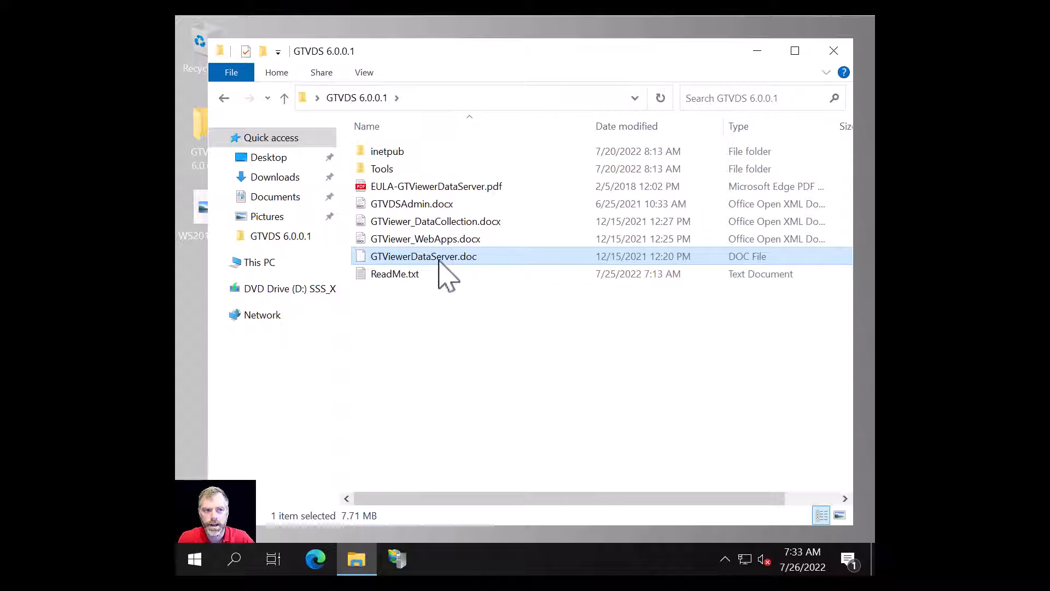
{"action": "double_click", "coordinate": [395, 275]}
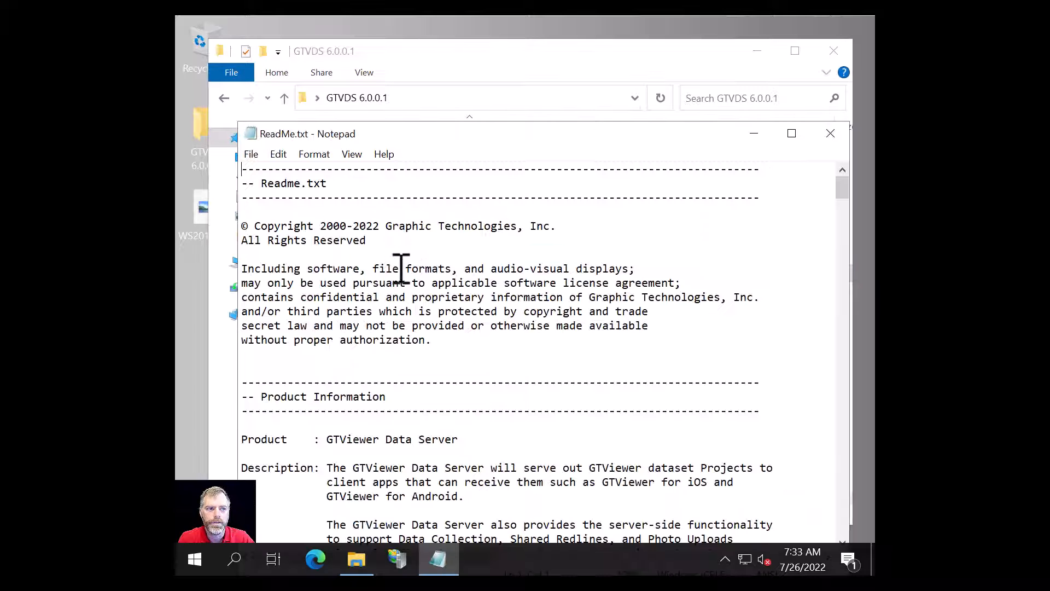
{"action": "scroll", "coordinate": [403, 268], "scroll_direction": "down", "scroll_amount": 6}
{"action": "scroll", "coordinate": [403, 267], "scroll_direction": "down", "scroll_amount": 6}
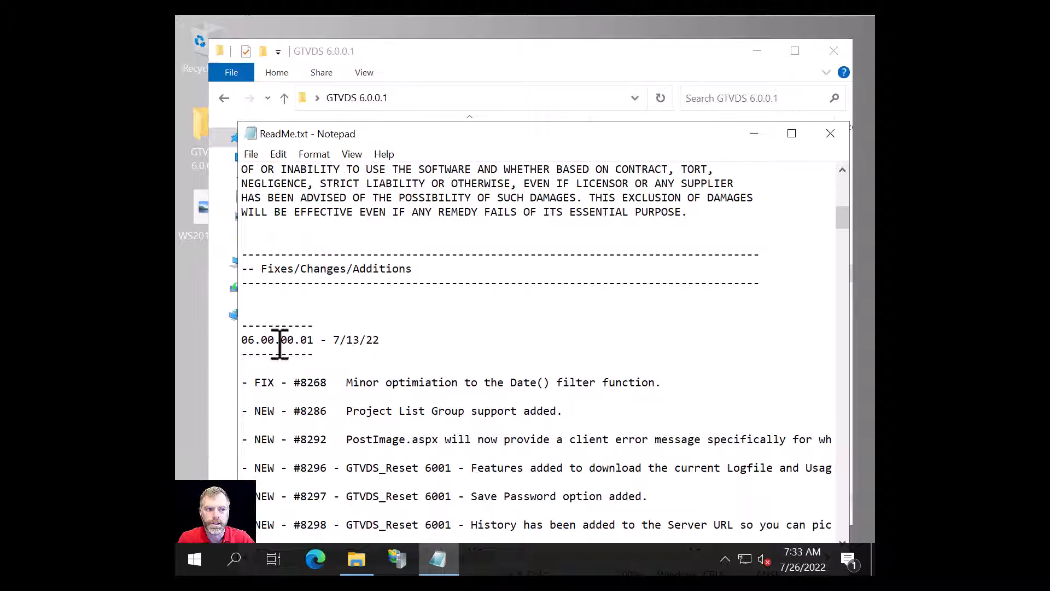
{"action": "left_click", "coordinate": [834, 49]}
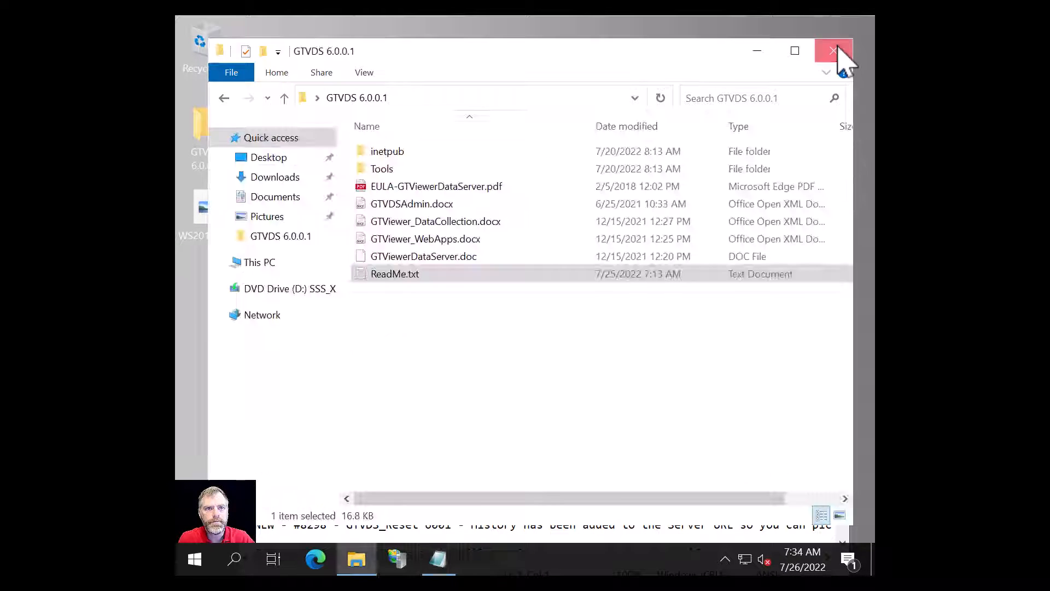
- Copy the GTViewer folder from the package's inetpub\wwwroot folder
{"action": "left_click", "coordinate": [830, 135]}
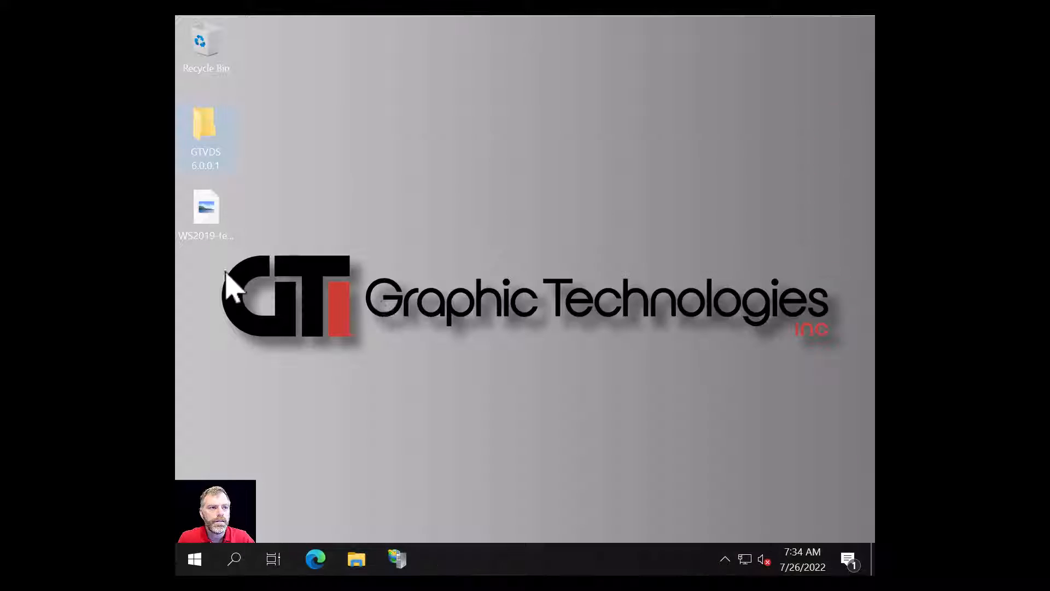
{"action": "double_click", "coordinate": [206, 130]}
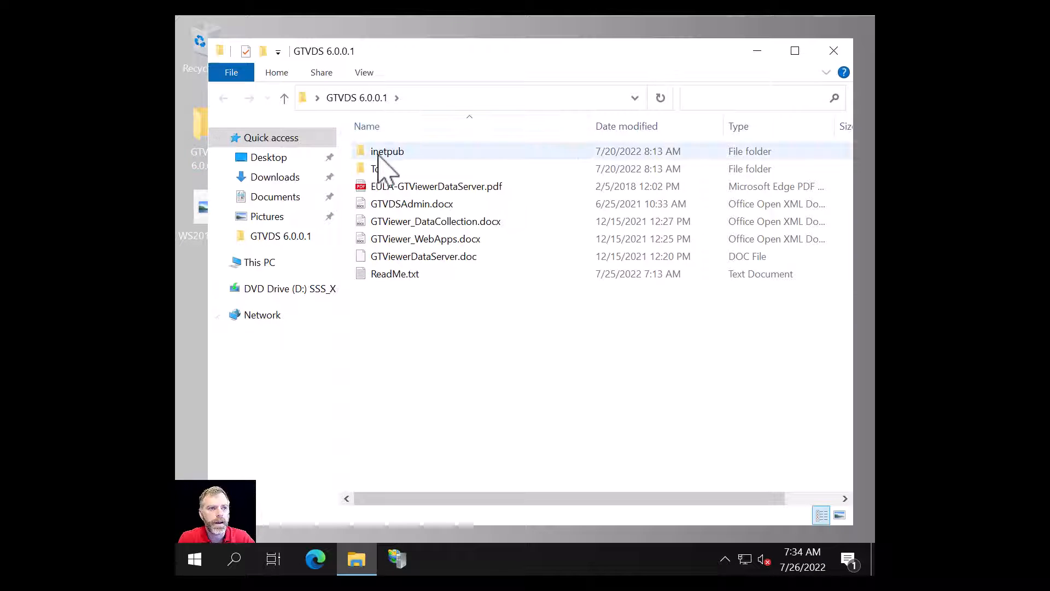
{"action": "double_click", "coordinate": [388, 153]}
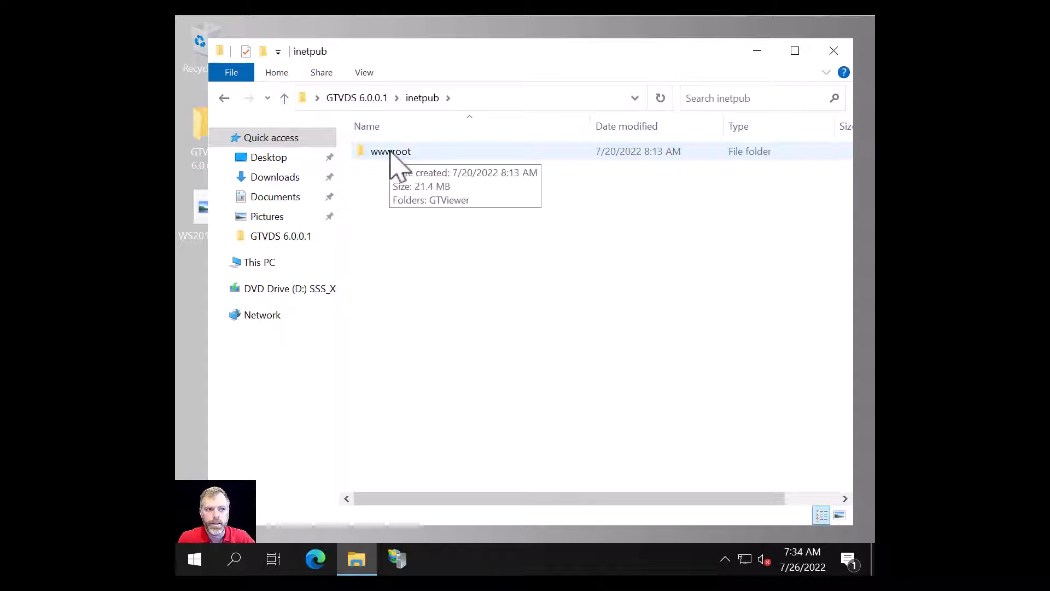
{"action": "double_click", "coordinate": [390, 154]}
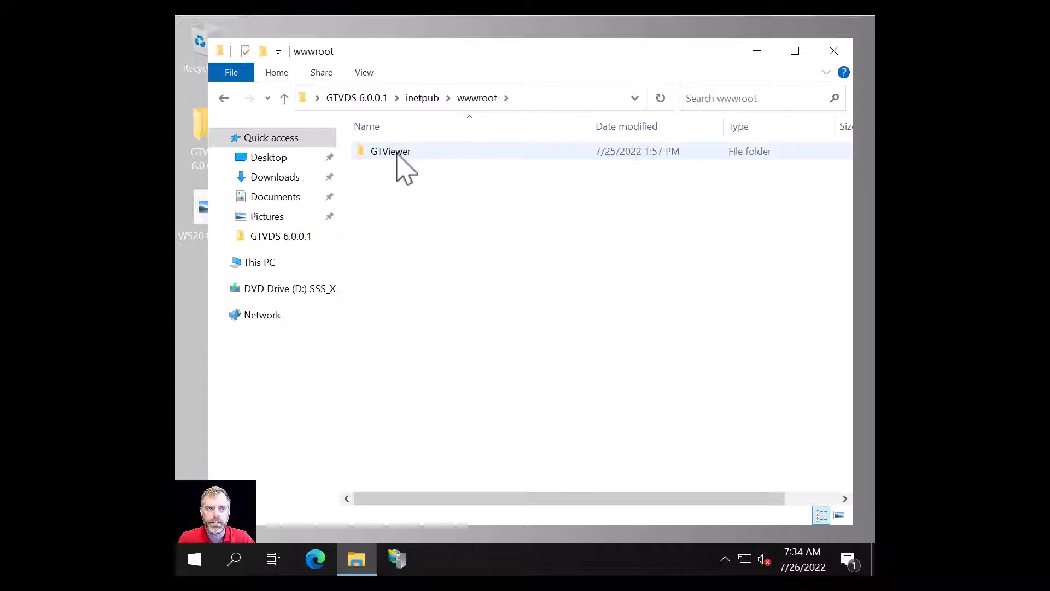
{"action": "double_click", "coordinate": [391, 156]}
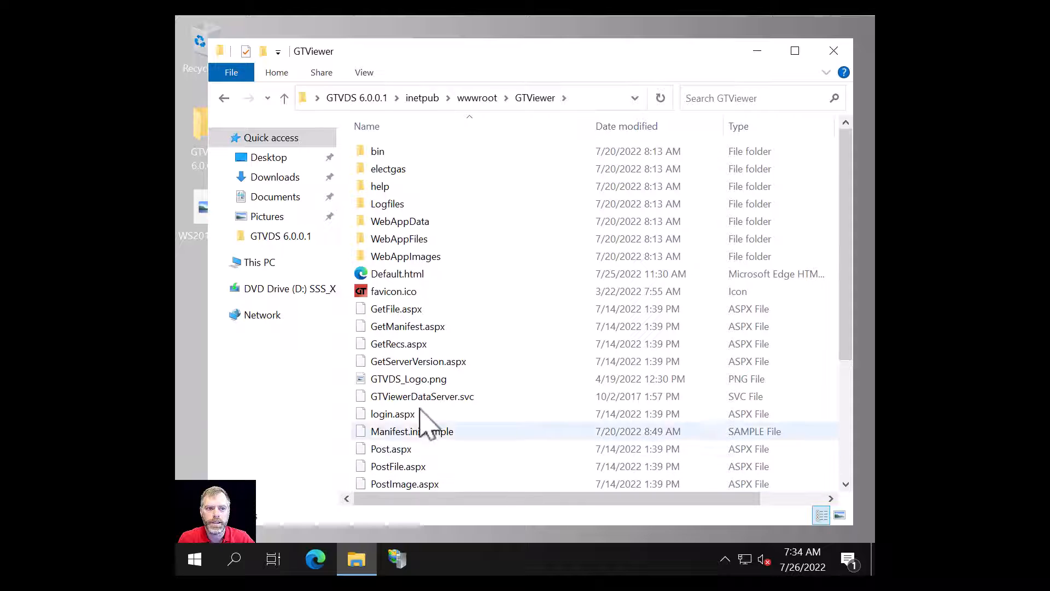
{"action": "left_click", "coordinate": [481, 97]}
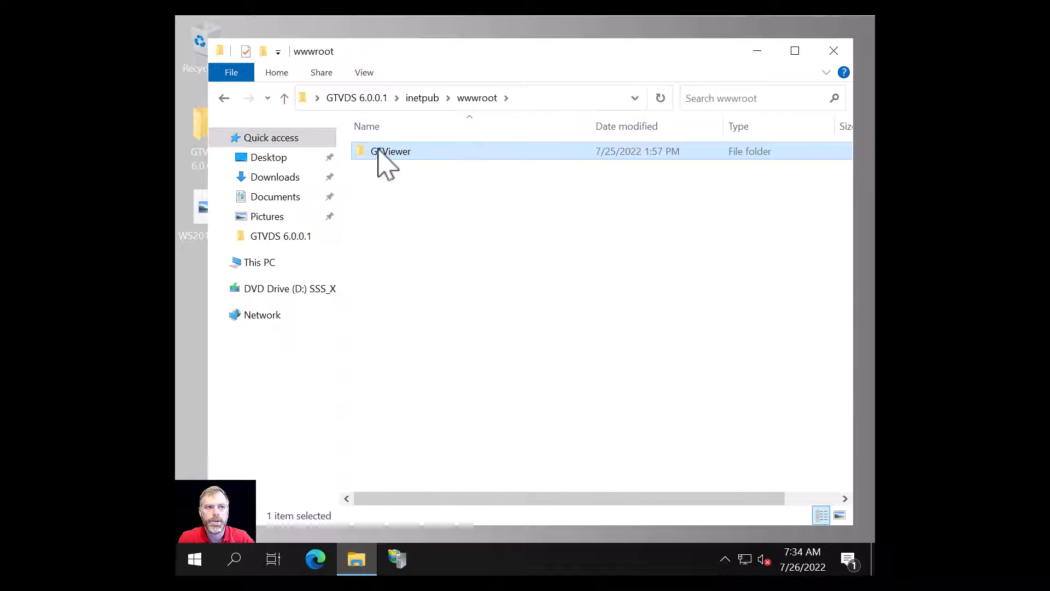
{"action": "right_click", "coordinate": [378, 152]}
{"action": "left_click", "coordinate": [432, 345]}
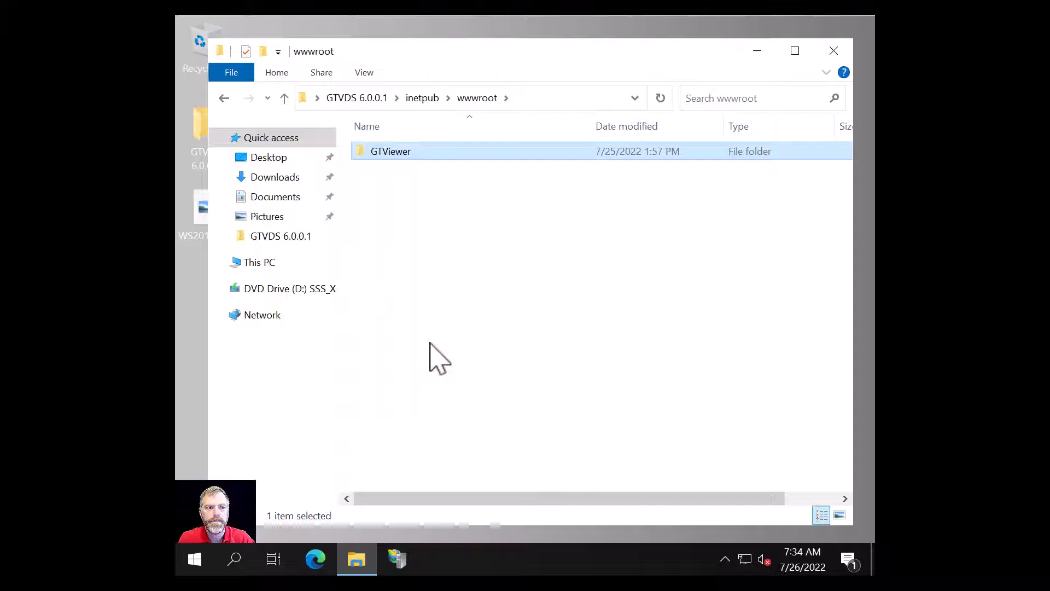
- Paste GTViewer into C:\inetpub\wwwroot and close the Explorer window
{"action": "left_click", "coordinate": [217, 262]}
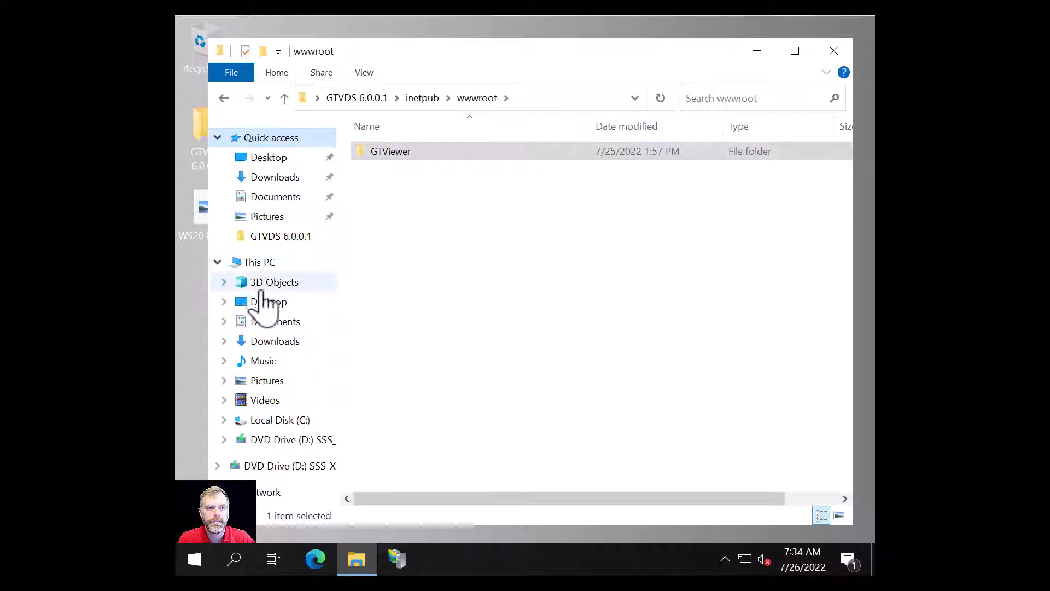
{"action": "left_click", "coordinate": [275, 421]}
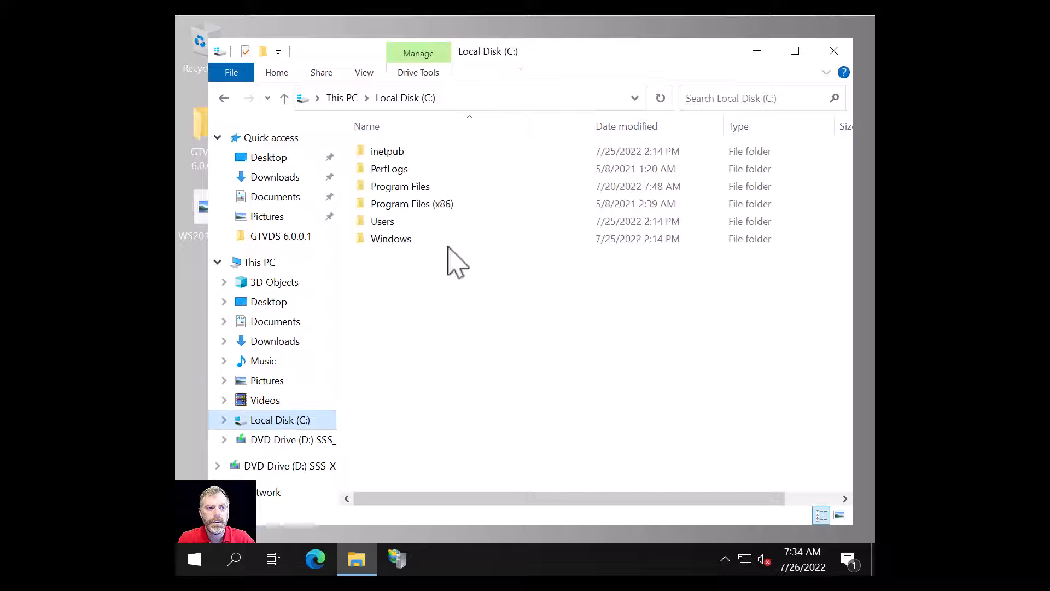
{"action": "double_click", "coordinate": [388, 152]}
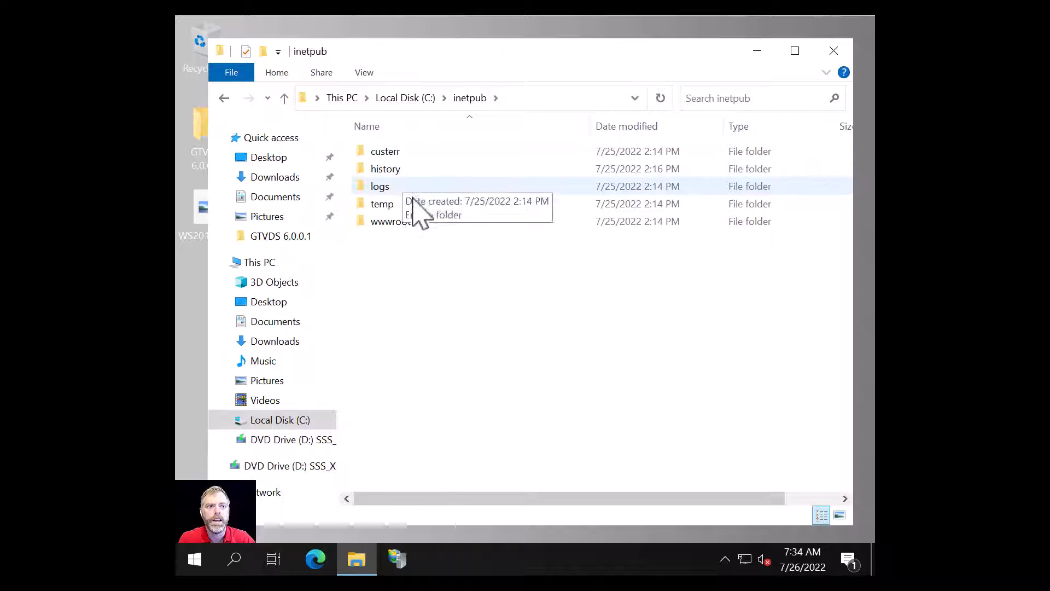
{"action": "double_click", "coordinate": [391, 222]}
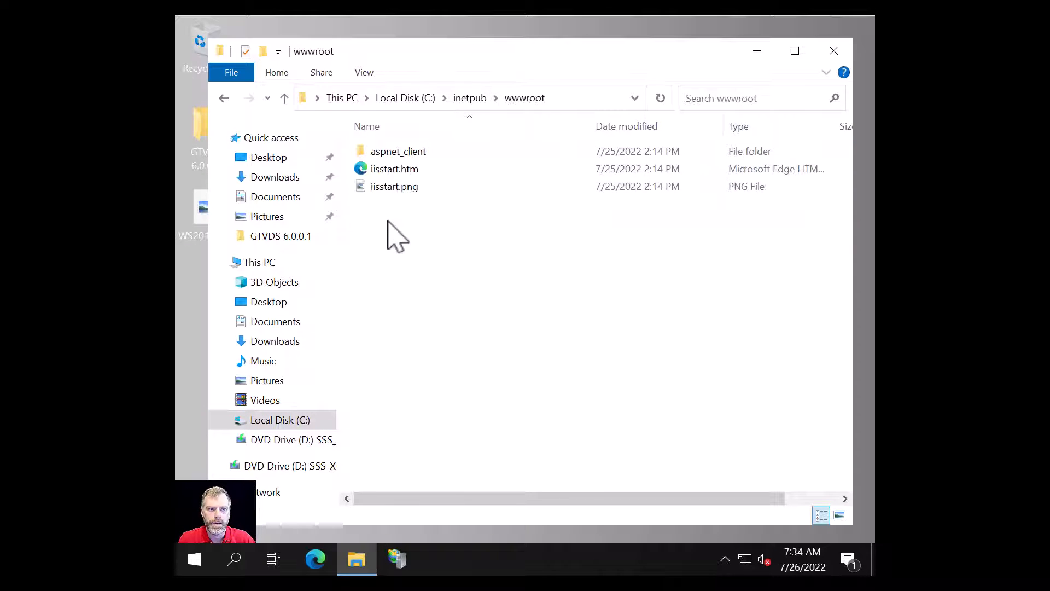
{"action": "right_click", "coordinate": [460, 262]}
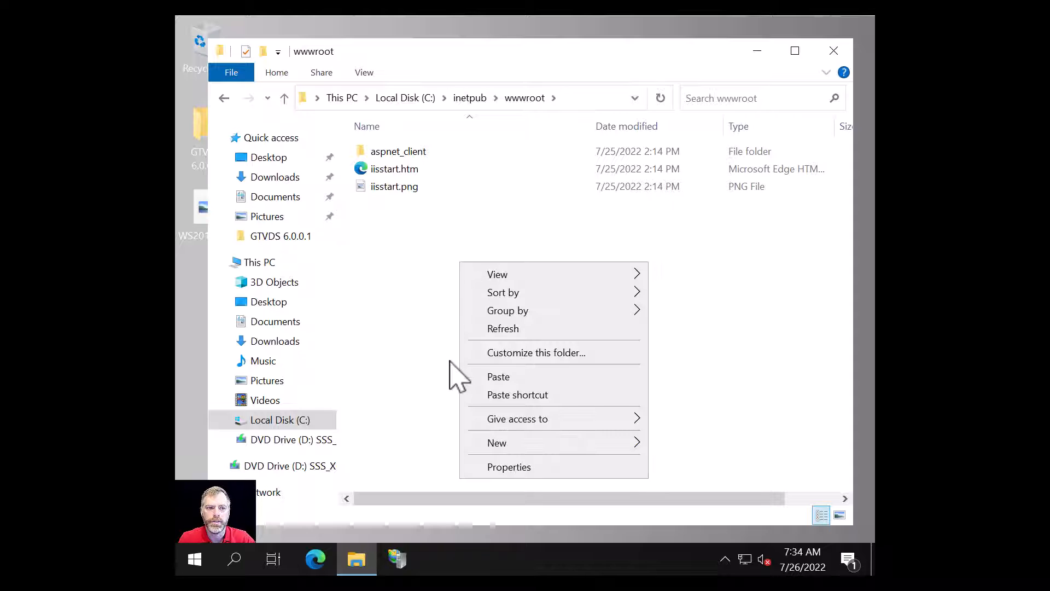
{"action": "left_click", "coordinate": [495, 376]}
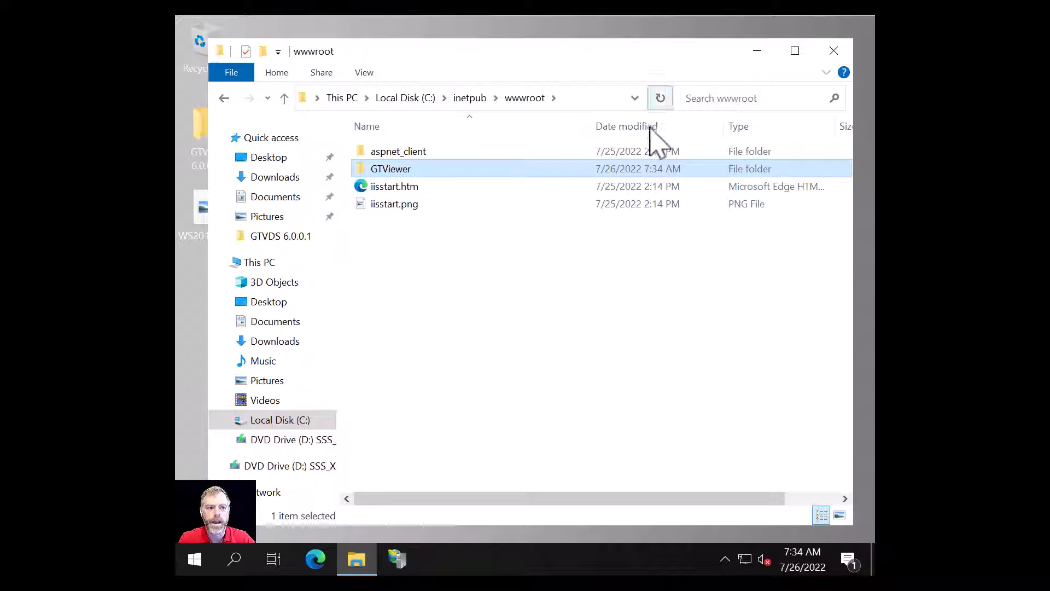
{"action": "left_click", "coordinate": [832, 50]}
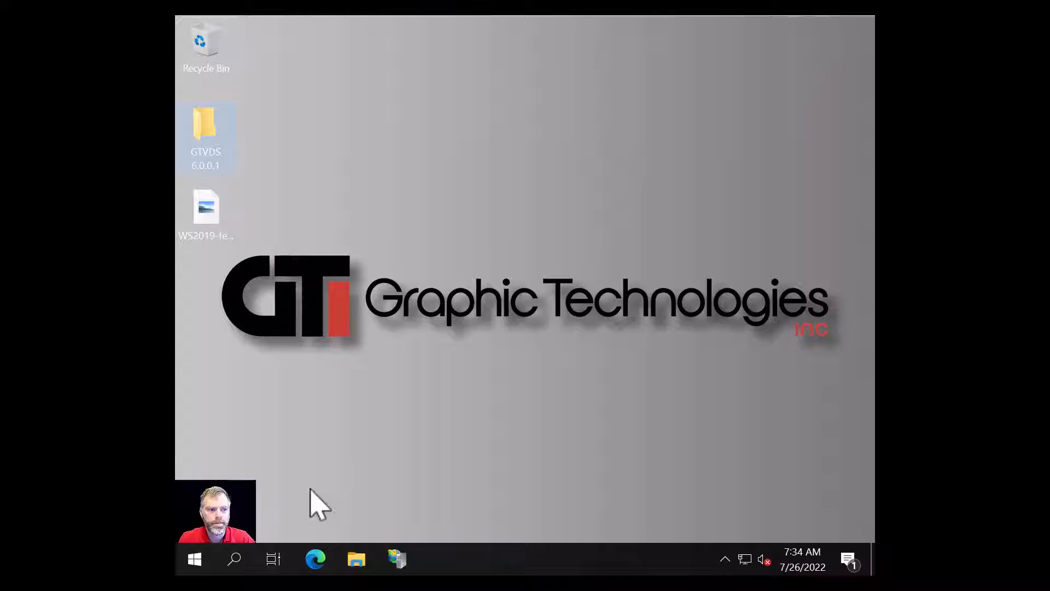
- Reopen IIS Manager maximized, expand GTVDS-DEMO > Sites > Default Web Site, and list Application Pools
{"action": "left_click", "coordinate": [396, 565]}
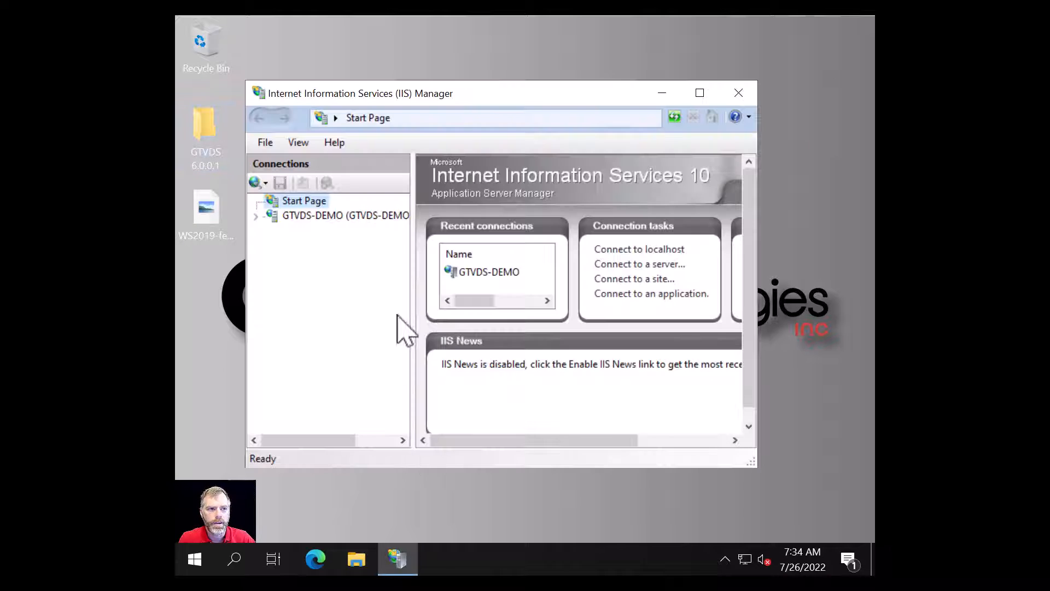
{"action": "double_click", "coordinate": [533, 96]}
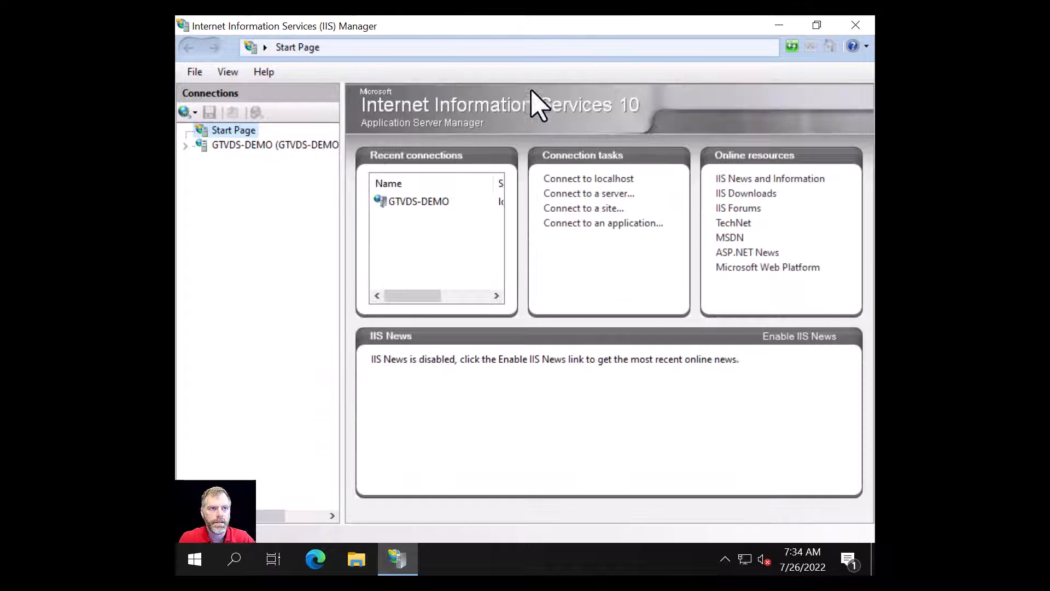
{"action": "left_click", "coordinate": [185, 145]}
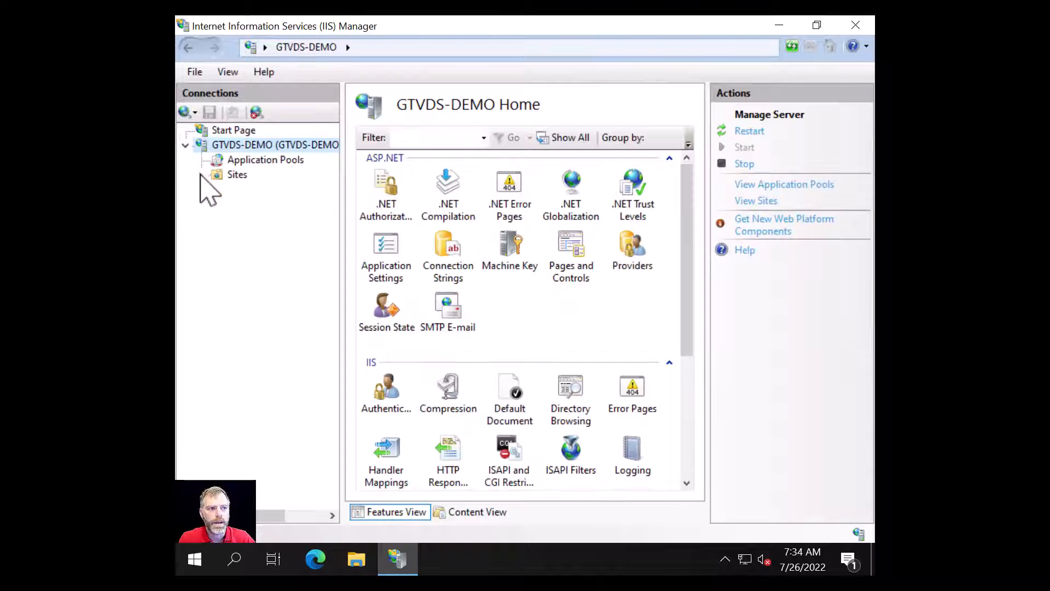
{"action": "left_click", "coordinate": [201, 175]}
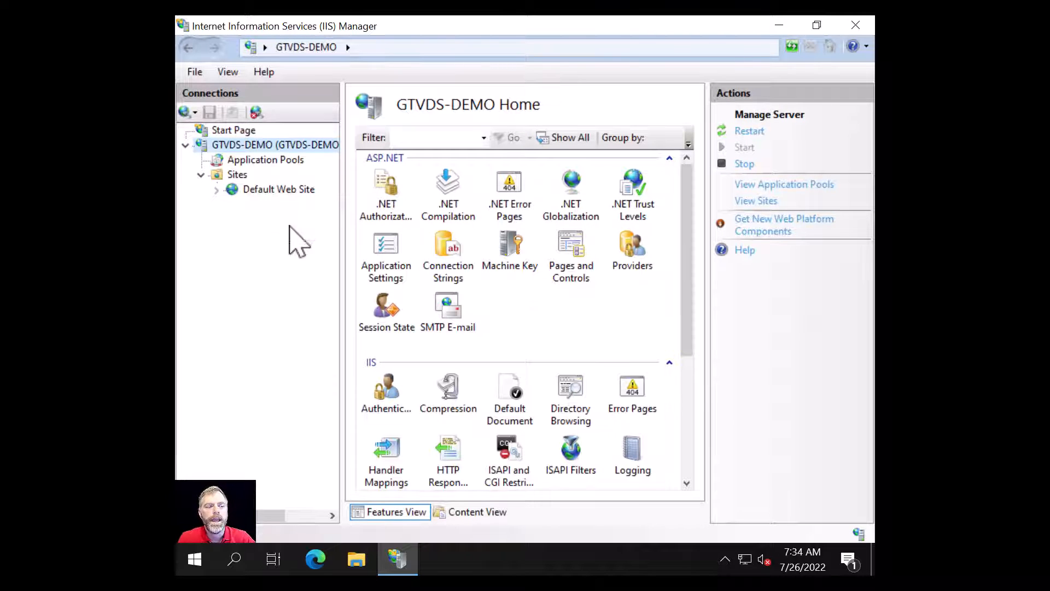
{"action": "left_click", "coordinate": [216, 189]}
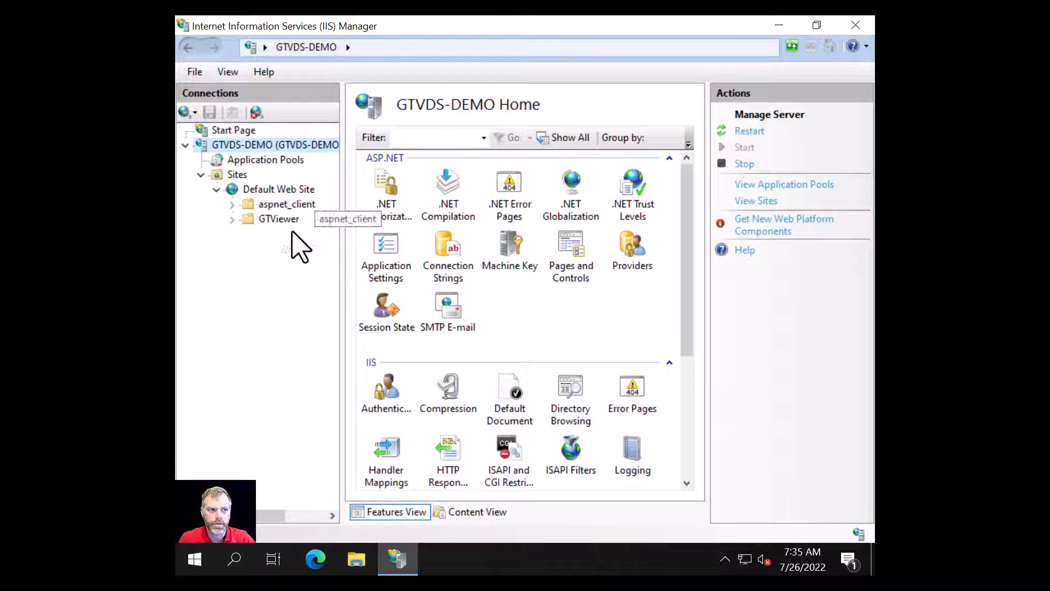
{"action": "left_click", "coordinate": [268, 161]}
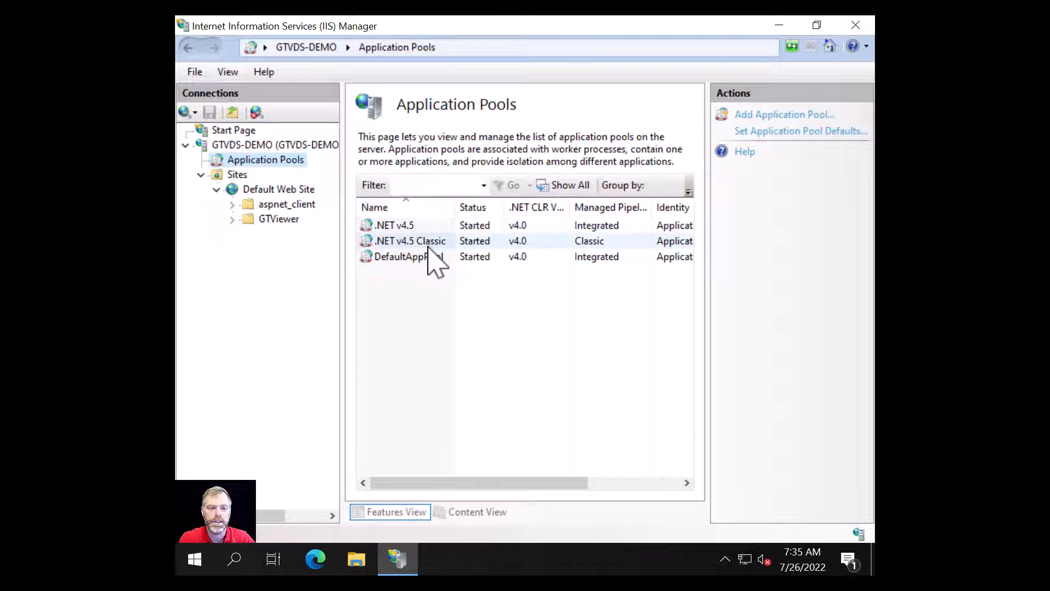
- Create application pool GTVDataAppPool using .NET CLR v4.0 and the Integrated pipeline
{"action": "left_click", "coordinate": [775, 116]}
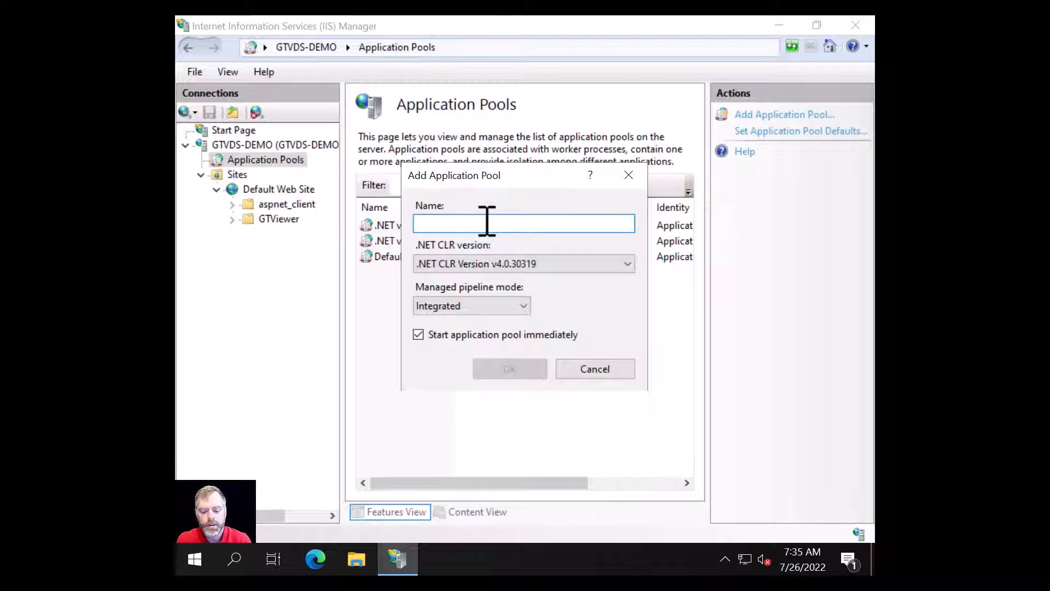
{"action": "type", "text": "GTVDataAppPool"}
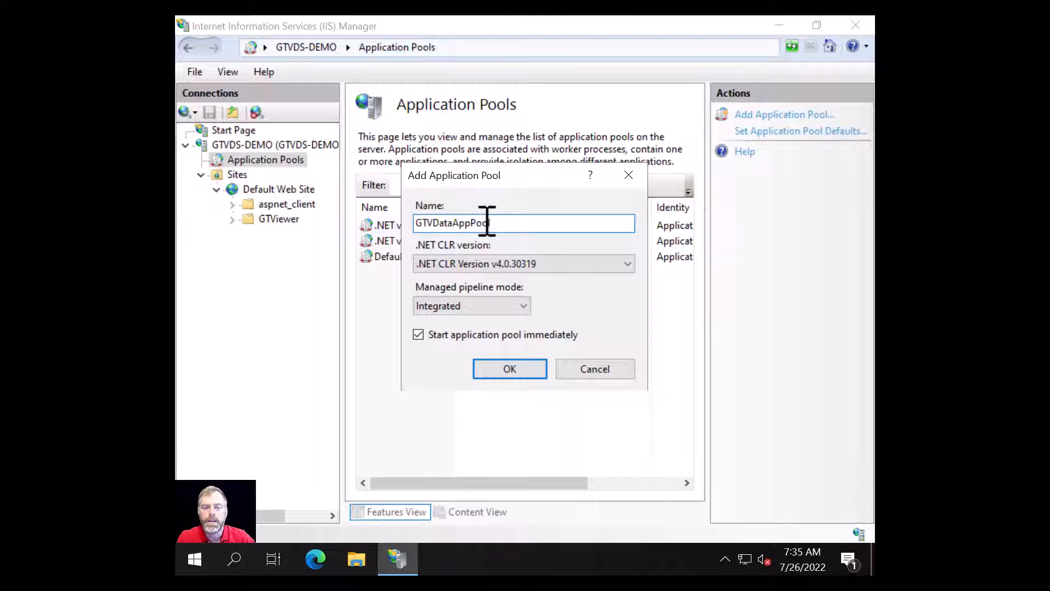
{"action": "left_click", "coordinate": [509, 372]}
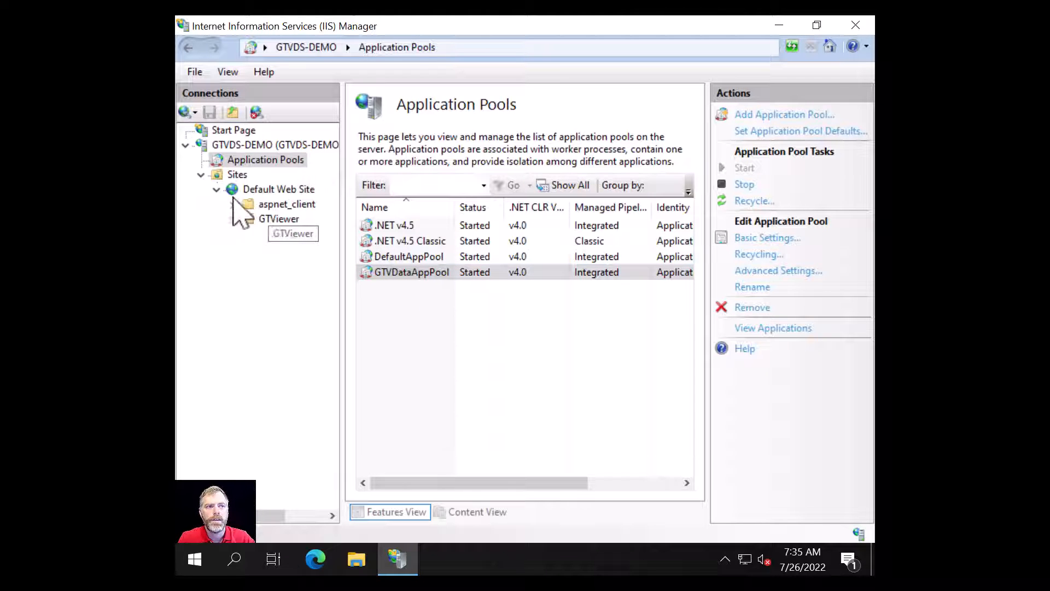
- Convert GTViewer under Default Web Site into an application on GTVDataAppPool, then close IIS Manager
{"action": "left_click", "coordinate": [280, 219]}
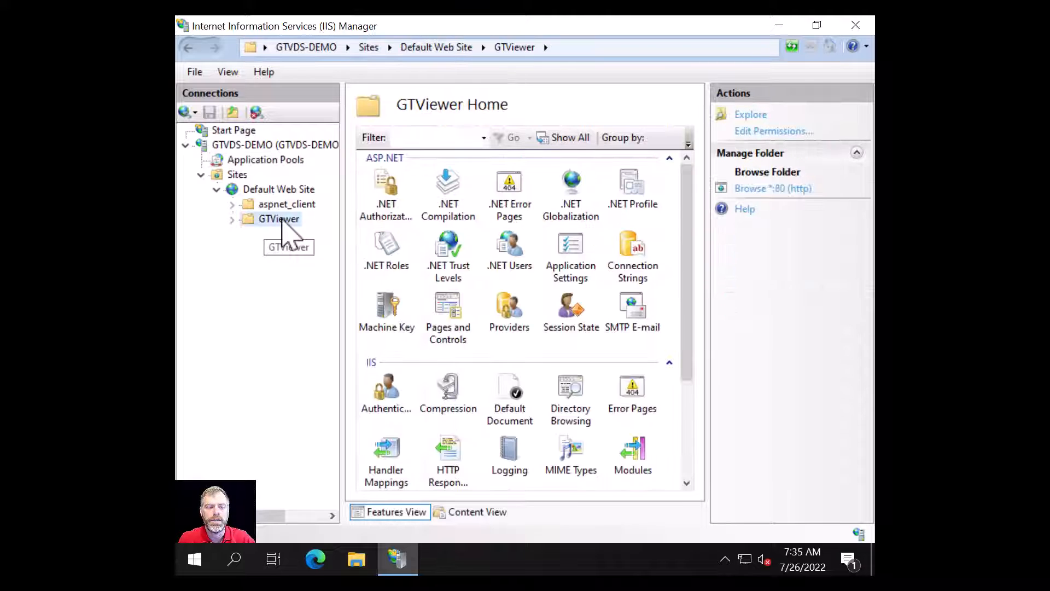
{"action": "right_click", "coordinate": [279, 221]}
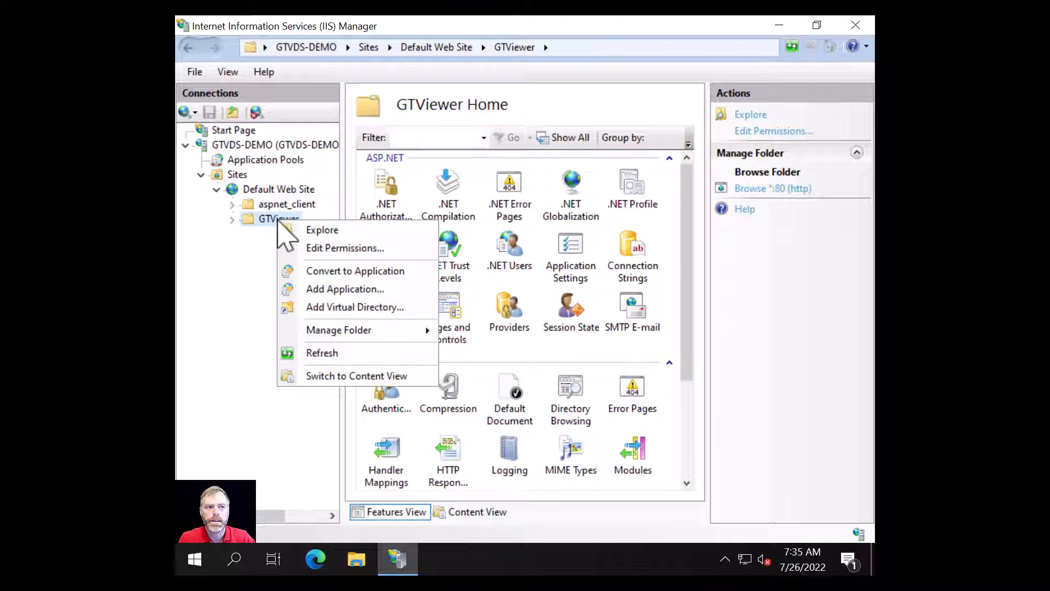
{"action": "left_click", "coordinate": [326, 272]}
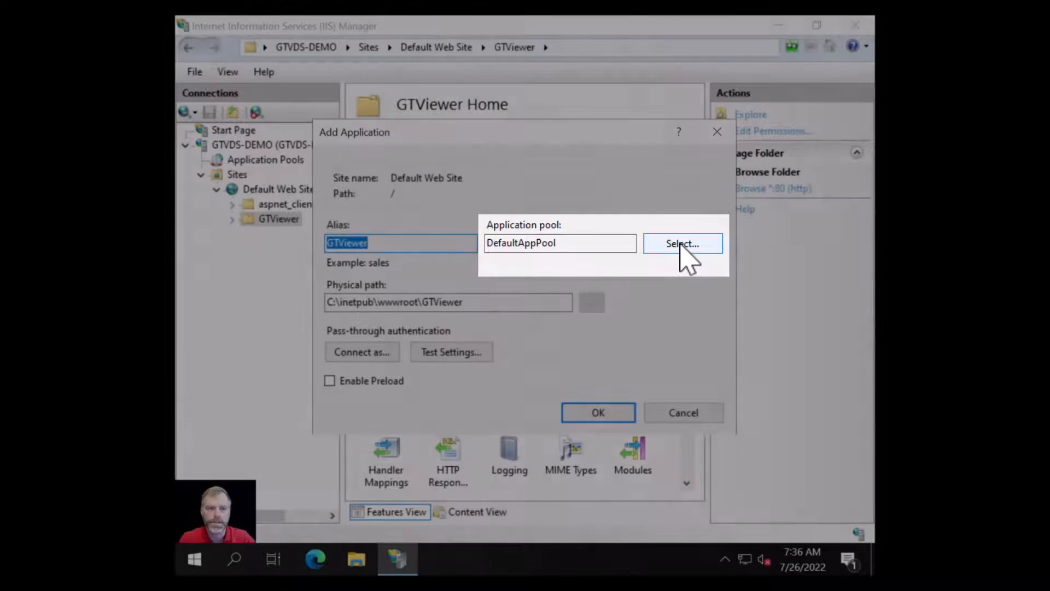
{"action": "left_click", "coordinate": [684, 244]}
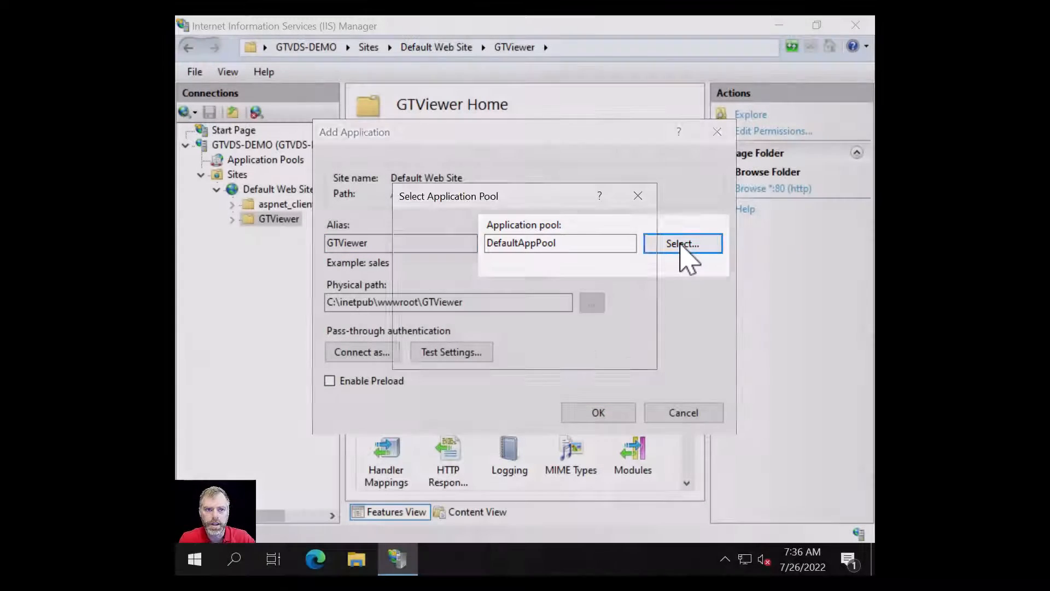
{"action": "left_click", "coordinate": [637, 244]}
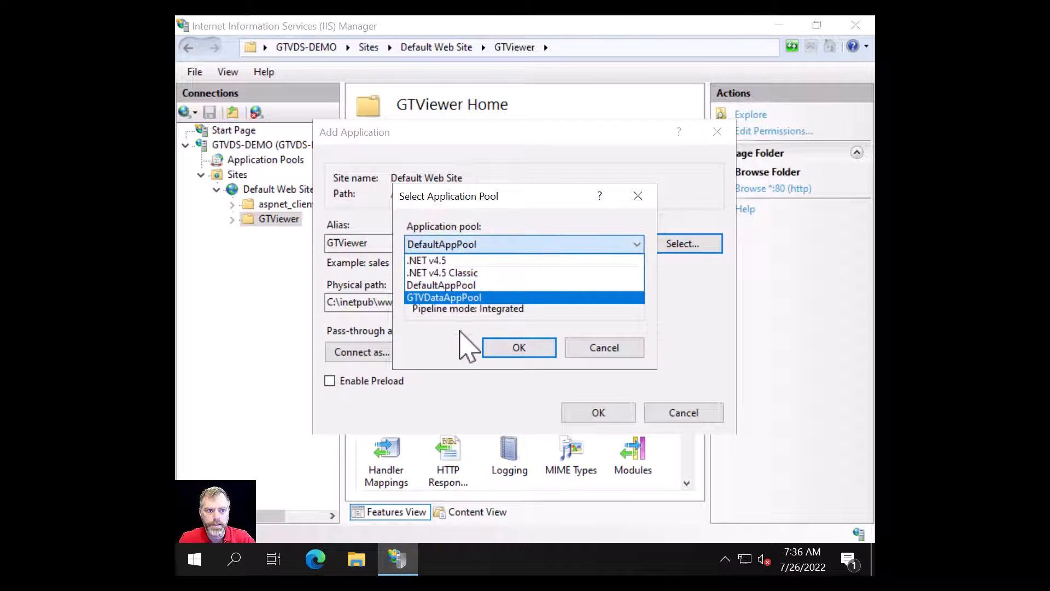
{"action": "left_click", "coordinate": [444, 297]}
{"action": "left_click", "coordinate": [533, 350]}
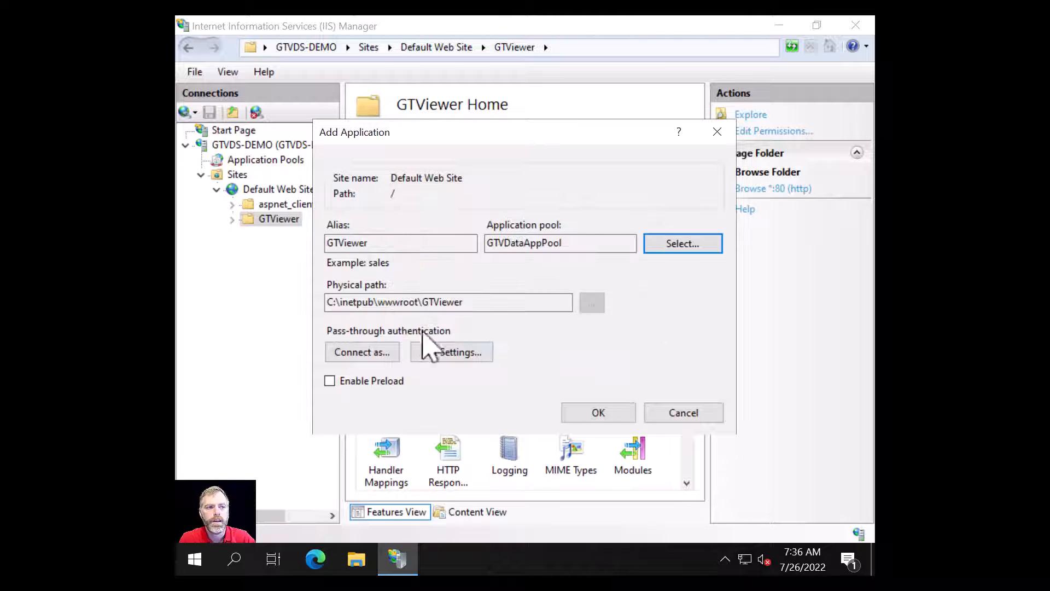
{"action": "left_click", "coordinate": [593, 414]}
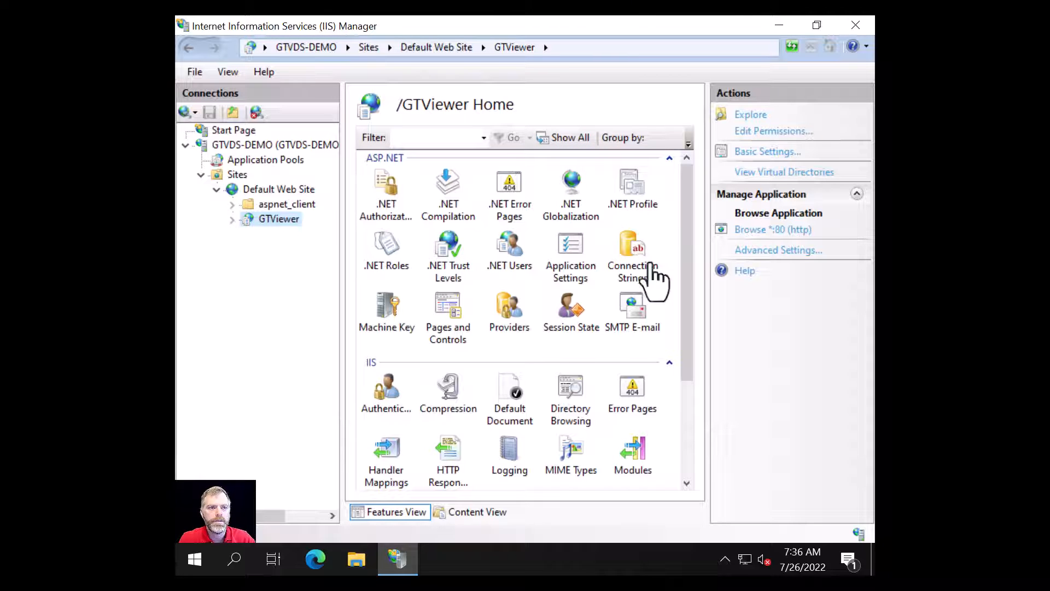
{"action": "left_click", "coordinate": [855, 25]}
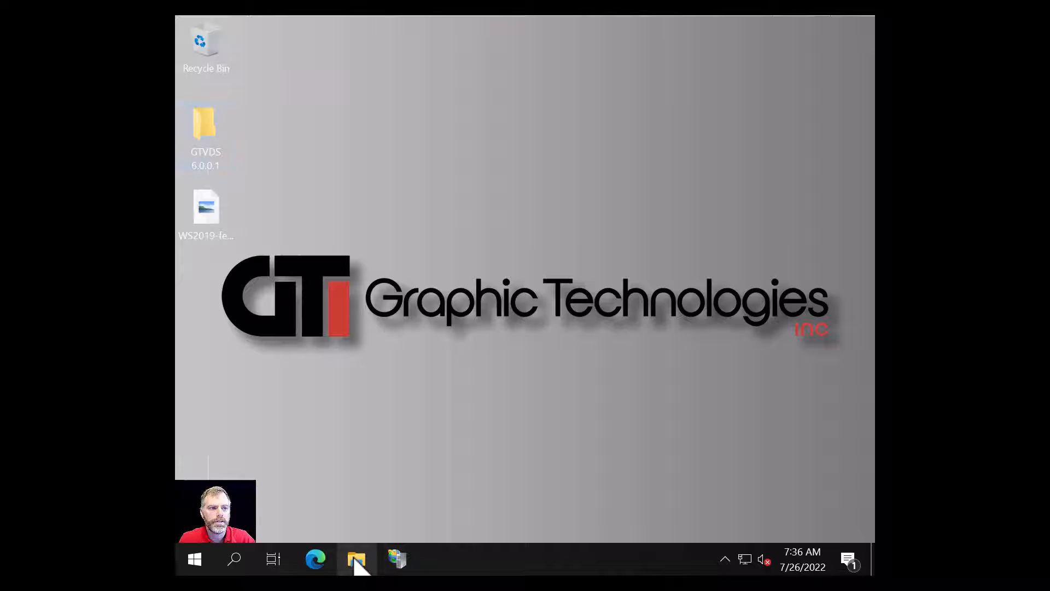
- Open File Explorer and navigate to C:\inetpub\wwwroot\GTViewer to view its files
{"action": "left_click", "coordinate": [355, 559]}
{"action": "left_click", "coordinate": [278, 422]}
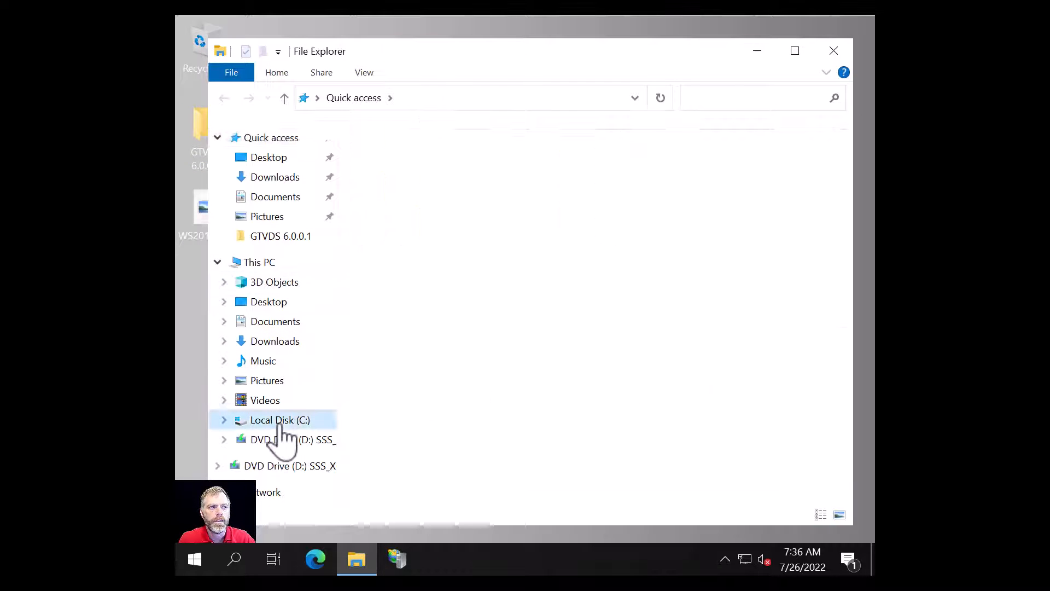
{"action": "double_click", "coordinate": [389, 154]}
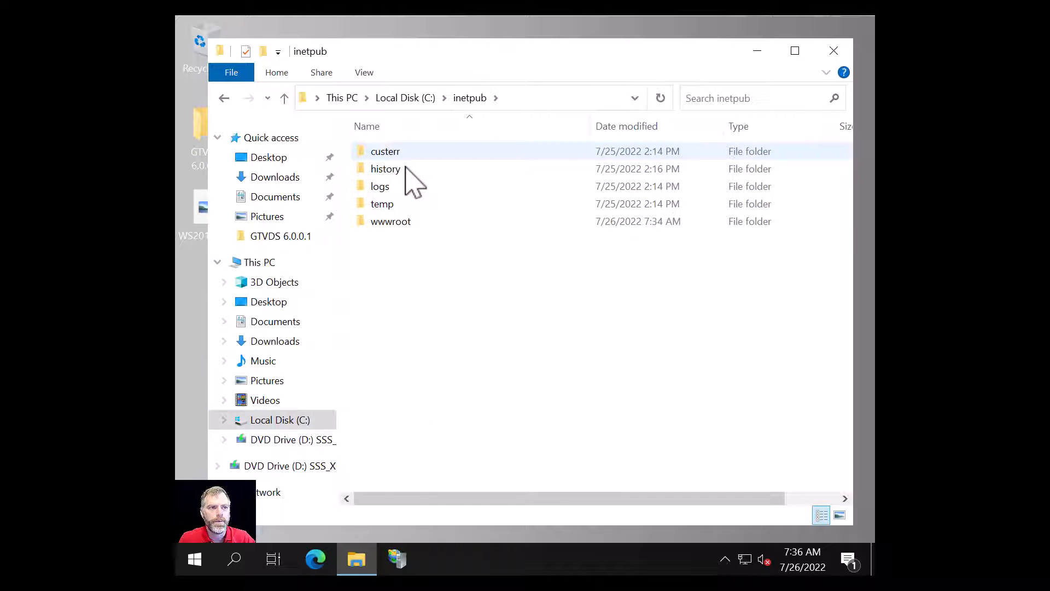
{"action": "double_click", "coordinate": [378, 224]}
{"action": "double_click", "coordinate": [383, 171]}
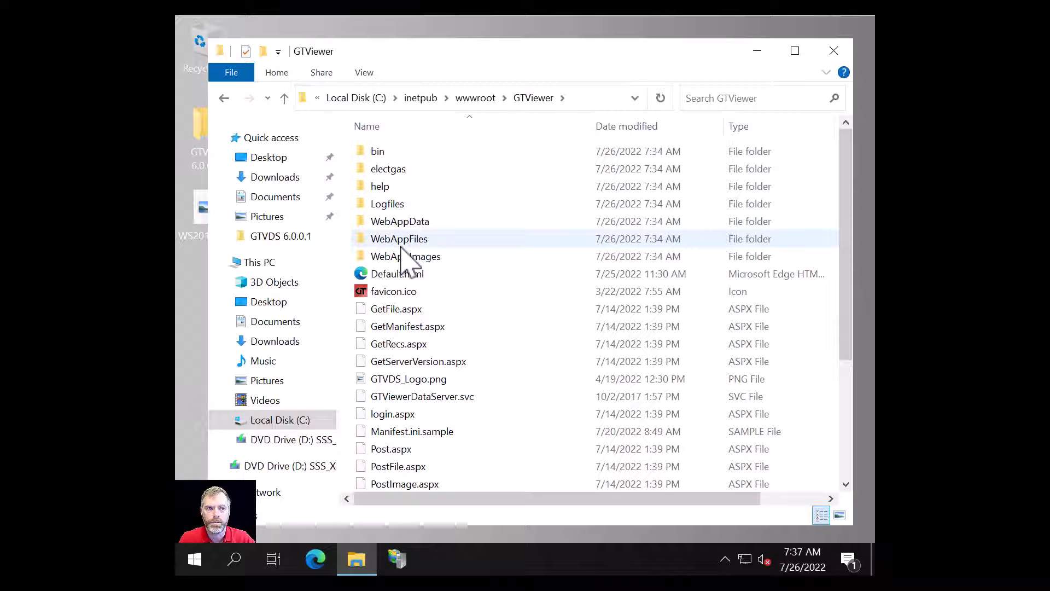
- From the Logfiles folder's Security permissions, open the window for adding a user or group
{"action": "right_click", "coordinate": [392, 206]}
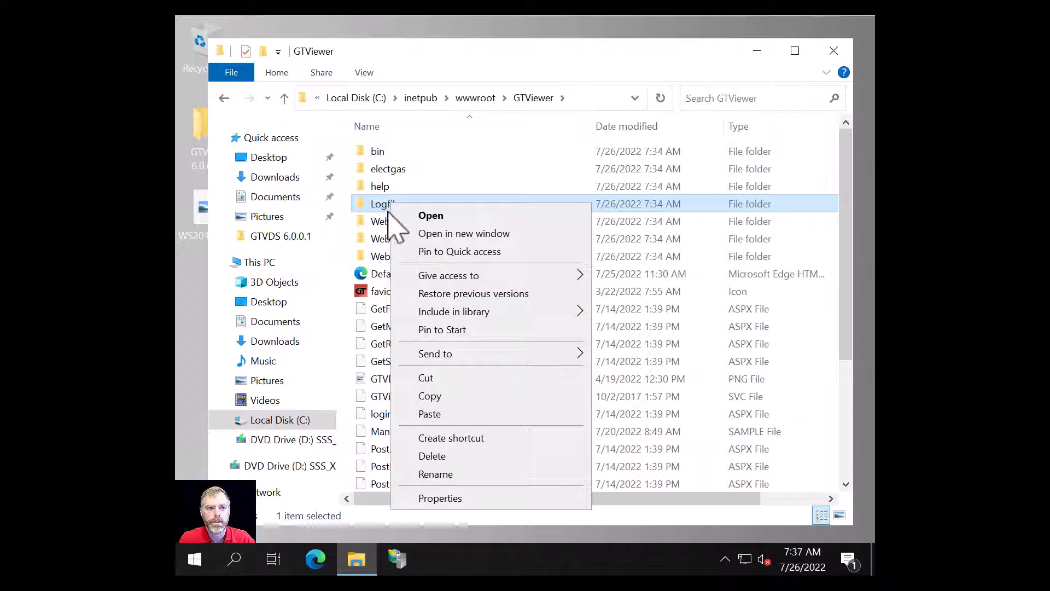
{"action": "left_click", "coordinate": [441, 498]}
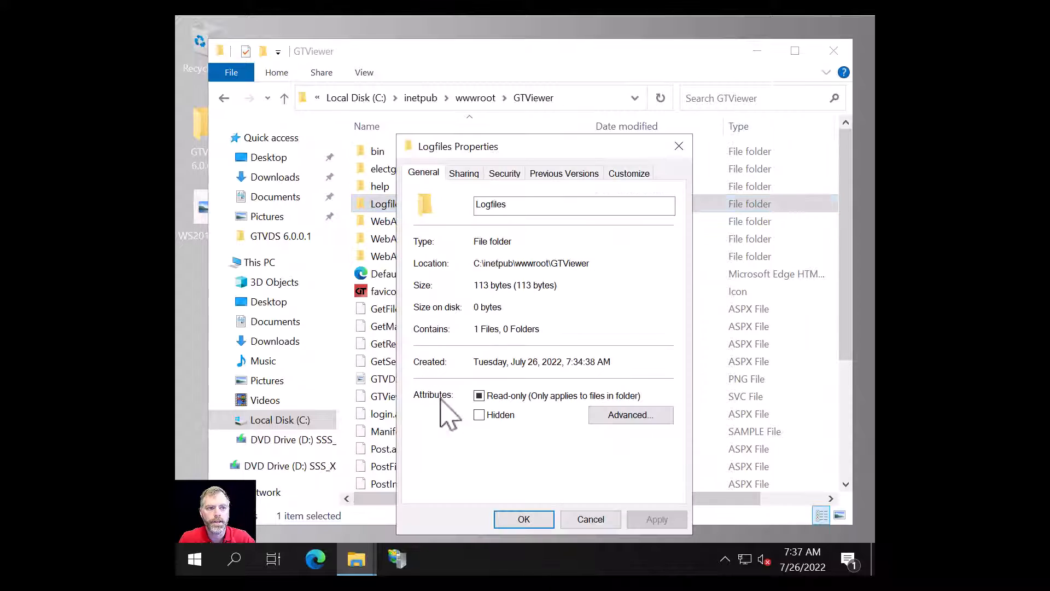
{"action": "left_click", "coordinate": [504, 174]}
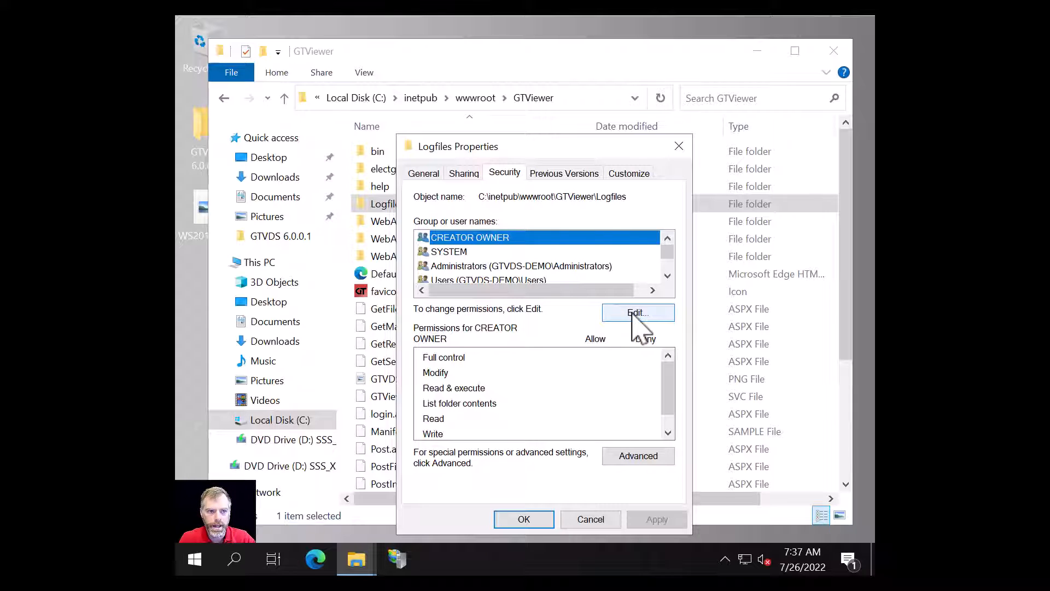
{"action": "left_click", "coordinate": [633, 313]}
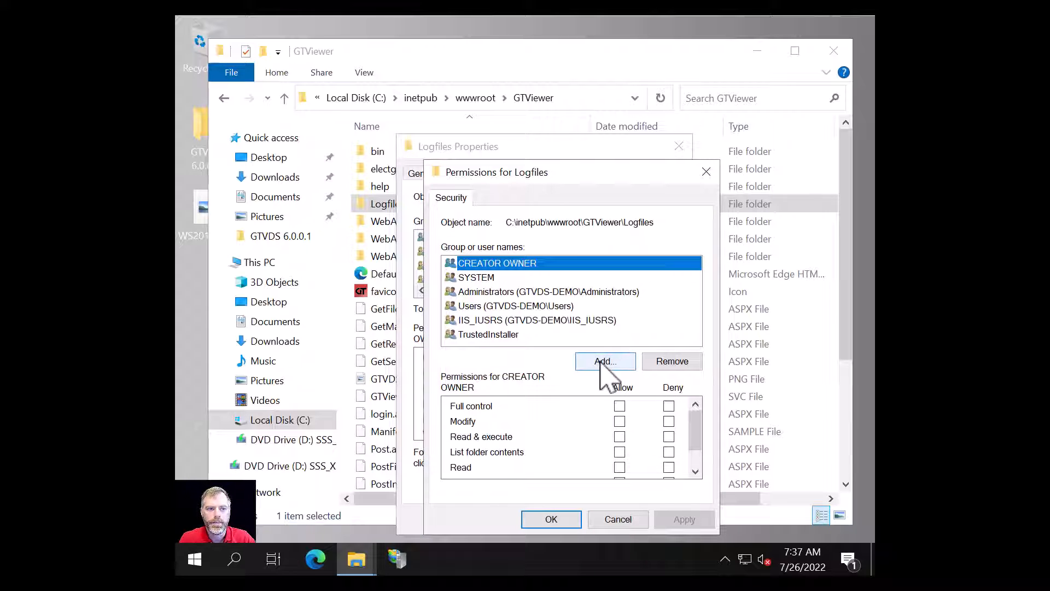
{"action": "left_click", "coordinate": [603, 364]}
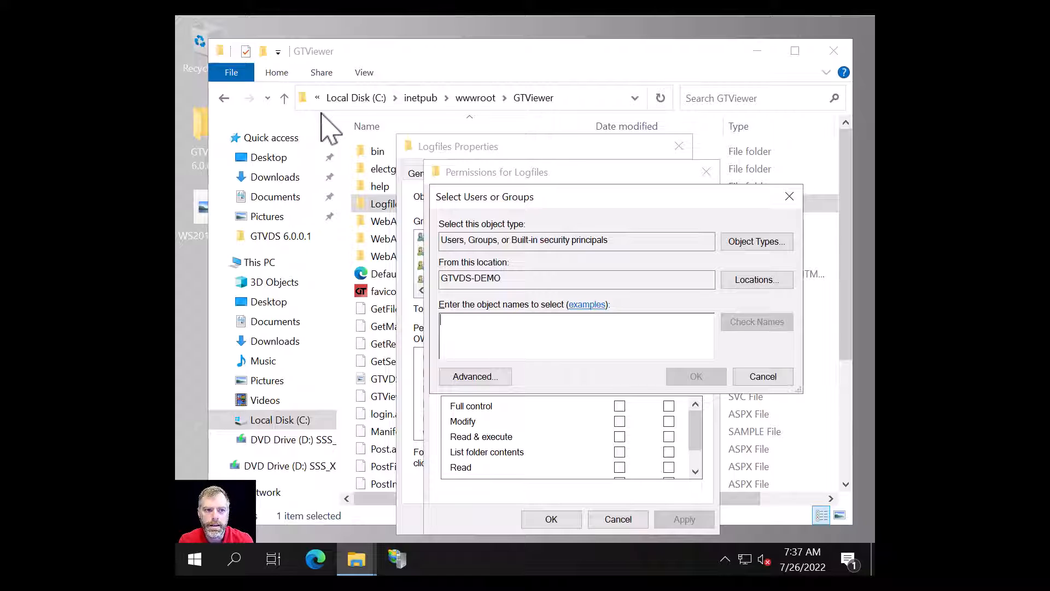
- Add the iis apppool\gtvdataapppool account to the Logfiles folder permissions after verifying the name
{"action": "type", "text": "iis apppool\\gtvdataapppool"}
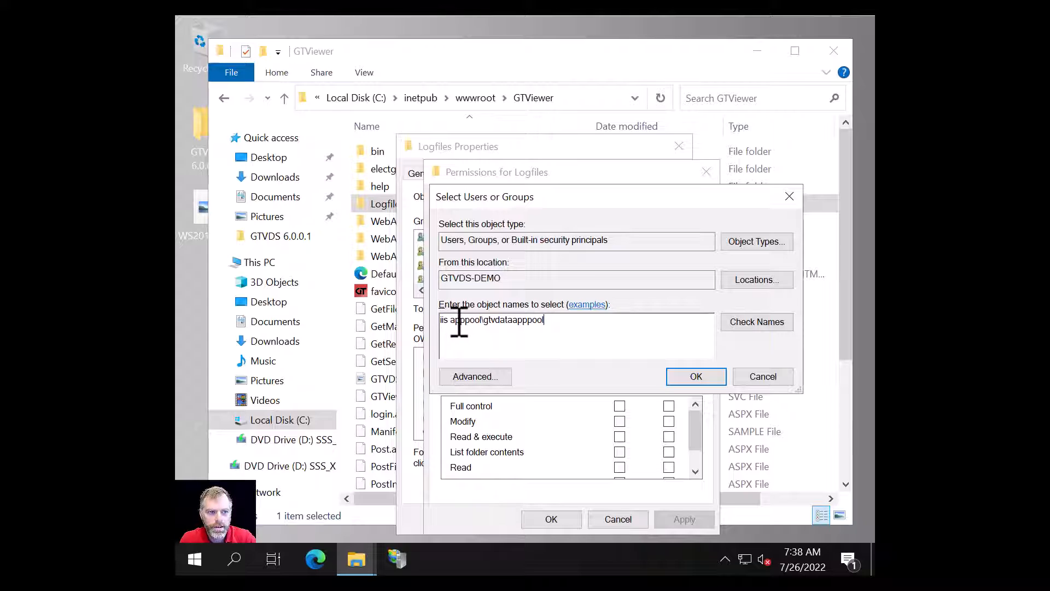
{"action": "left_click_drag", "start_coordinate": [455, 323], "coordinate": [470, 323]}
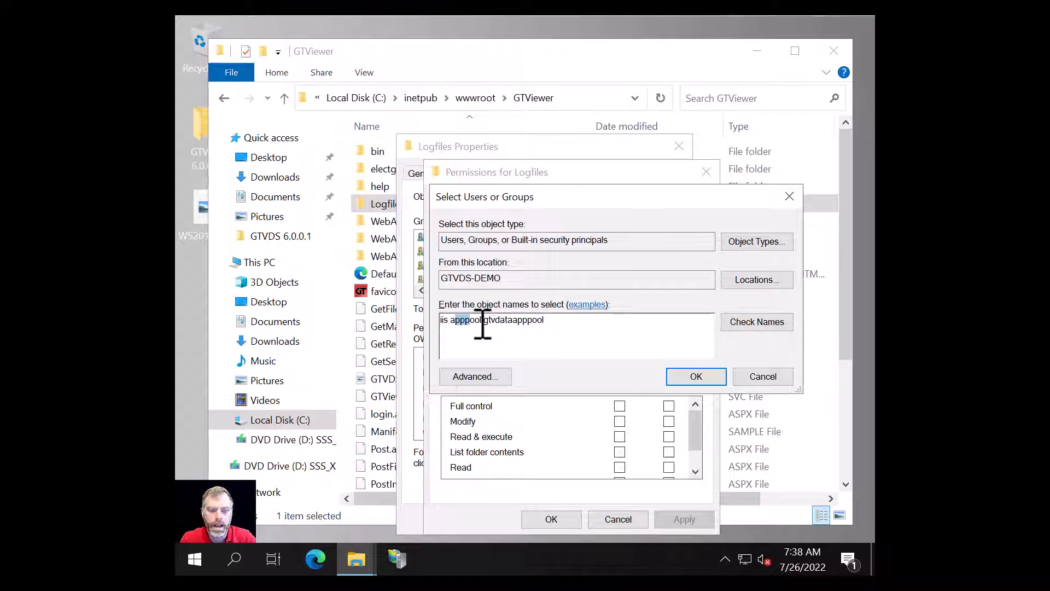
{"action": "left_click", "coordinate": [514, 322]}
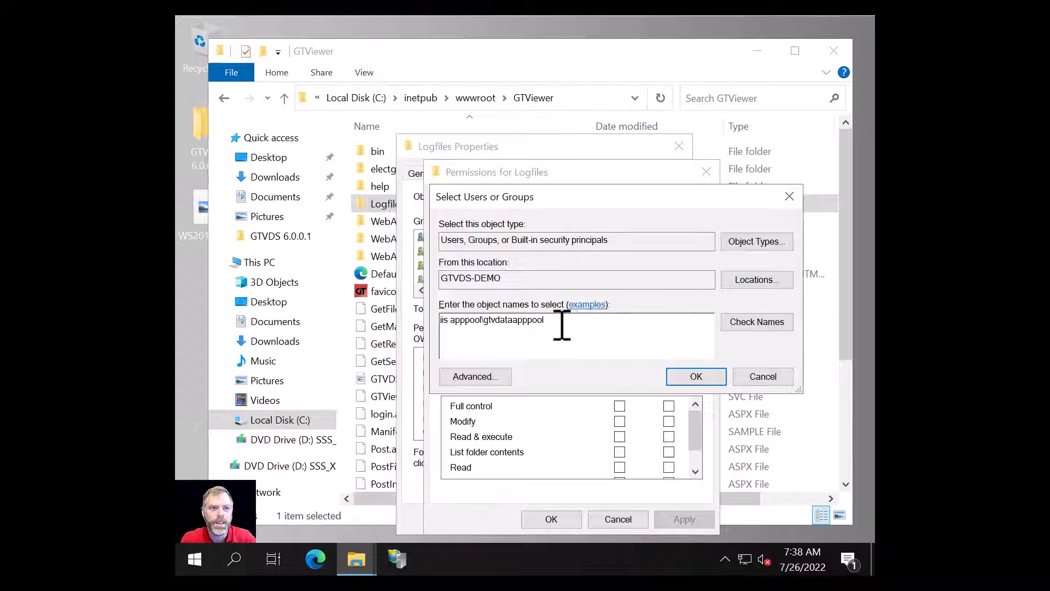
{"action": "left_click", "coordinate": [746, 322]}
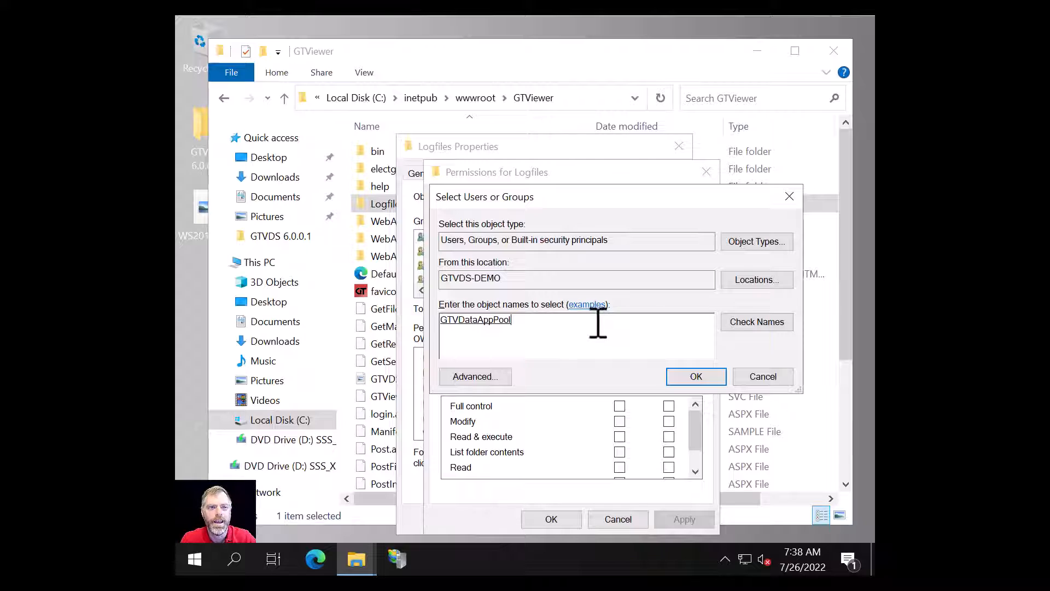
{"action": "left_click", "coordinate": [694, 377]}
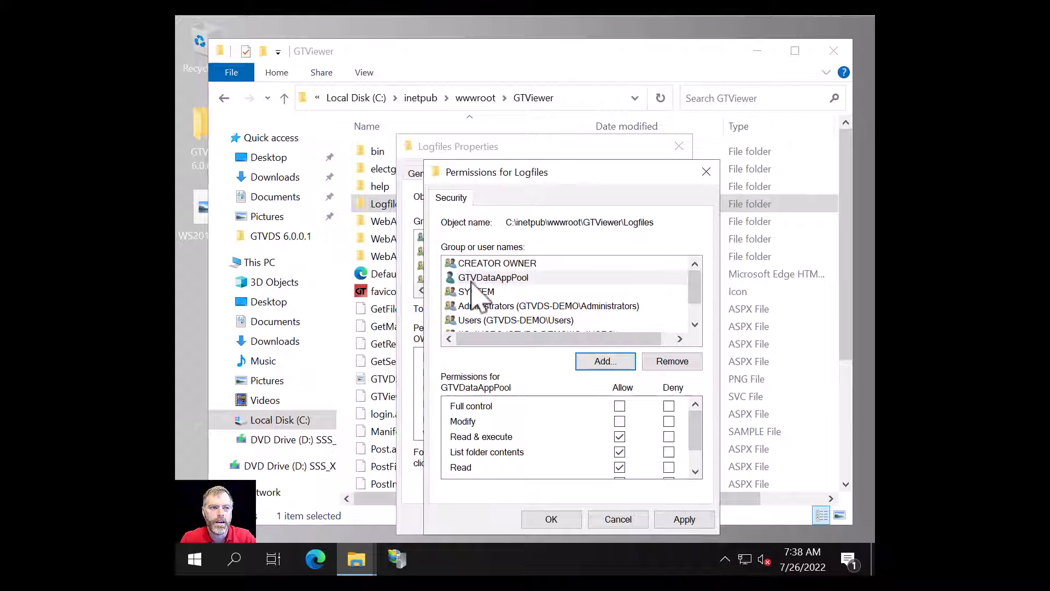
- Grant GTVDataAppPool Full control on Logfiles and close both permission dialogs
{"action": "left_click", "coordinate": [484, 279]}
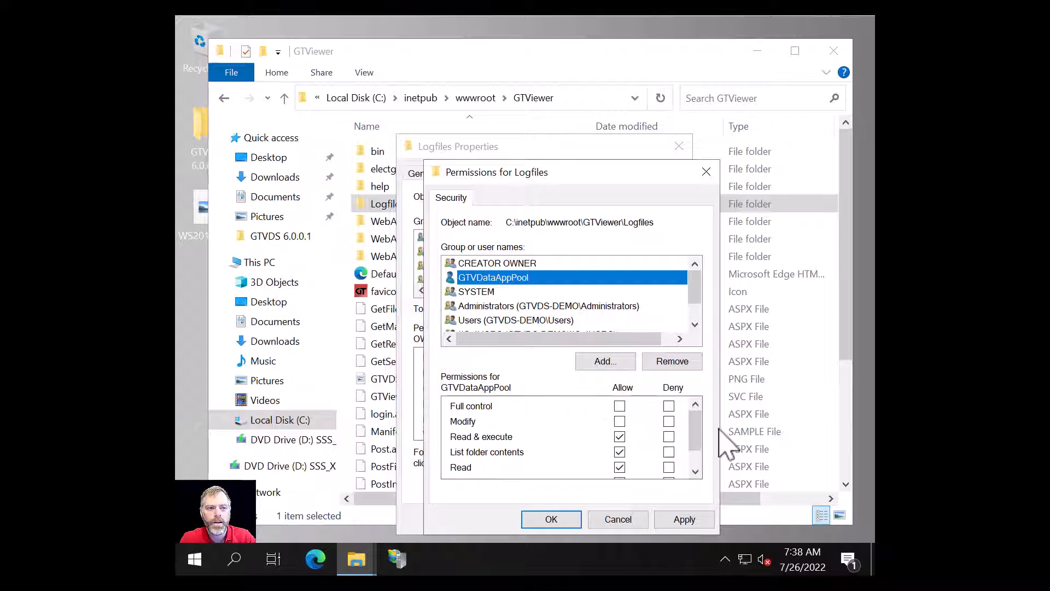
{"action": "mouse_move", "coordinate": [695, 427]}
{"action": "left_mouse_down"}
{"action": "mouse_move", "coordinate": [699, 447]}
{"action": "mouse_move", "coordinate": [697, 418]}
{"action": "left_mouse_up"}
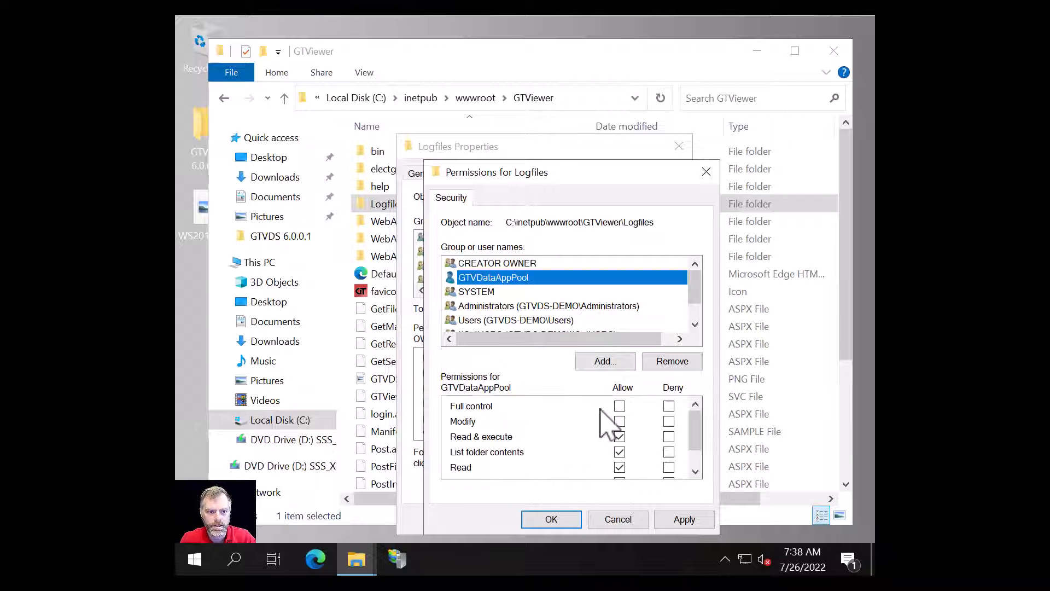
{"action": "left_click", "coordinate": [619, 406]}
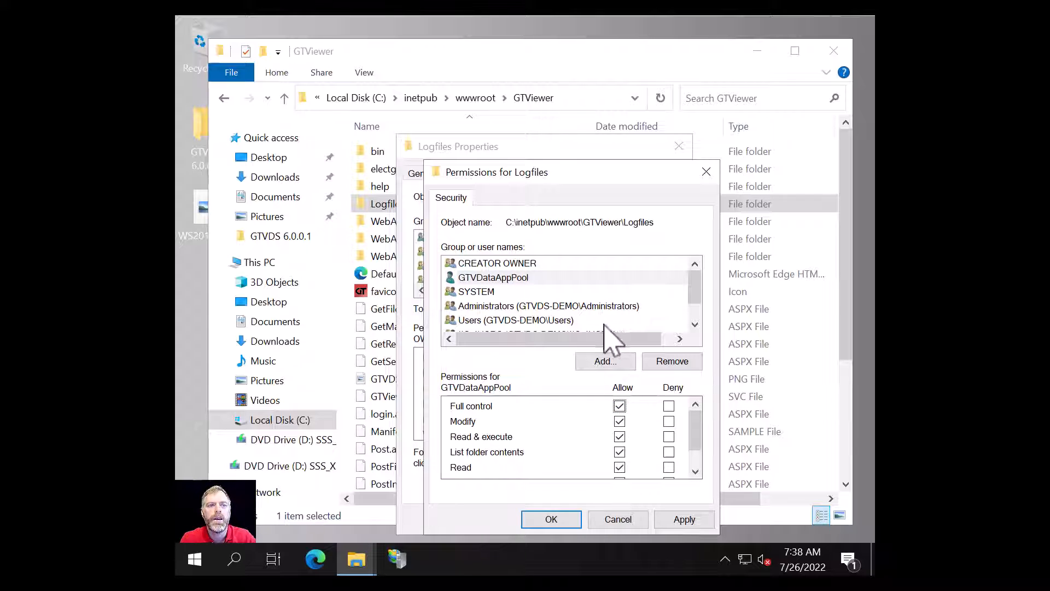
{"action": "left_click", "coordinate": [550, 520]}
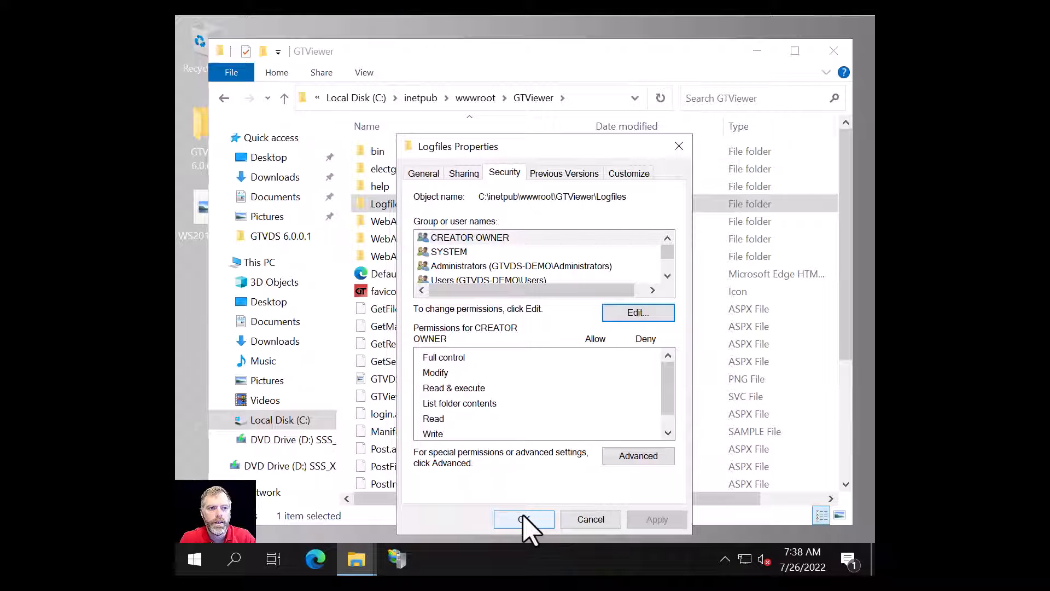
{"action": "left_click", "coordinate": [523, 518]}
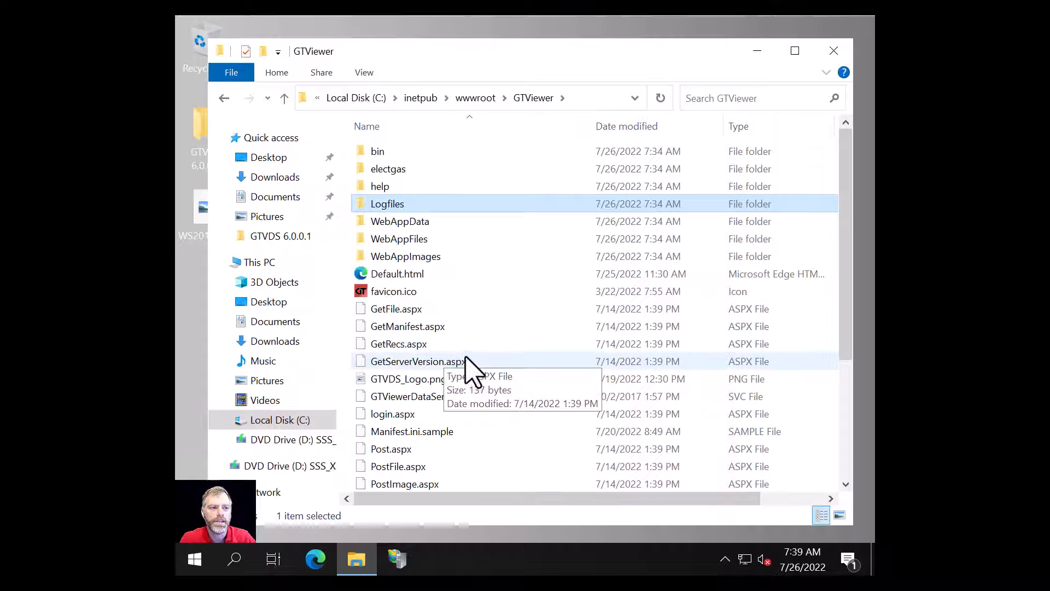
- Open the GTViewer folder's Web.config file with Notepad
{"action": "scroll", "coordinate": [492, 398], "scroll_direction": "down", "scroll_amount": 4}
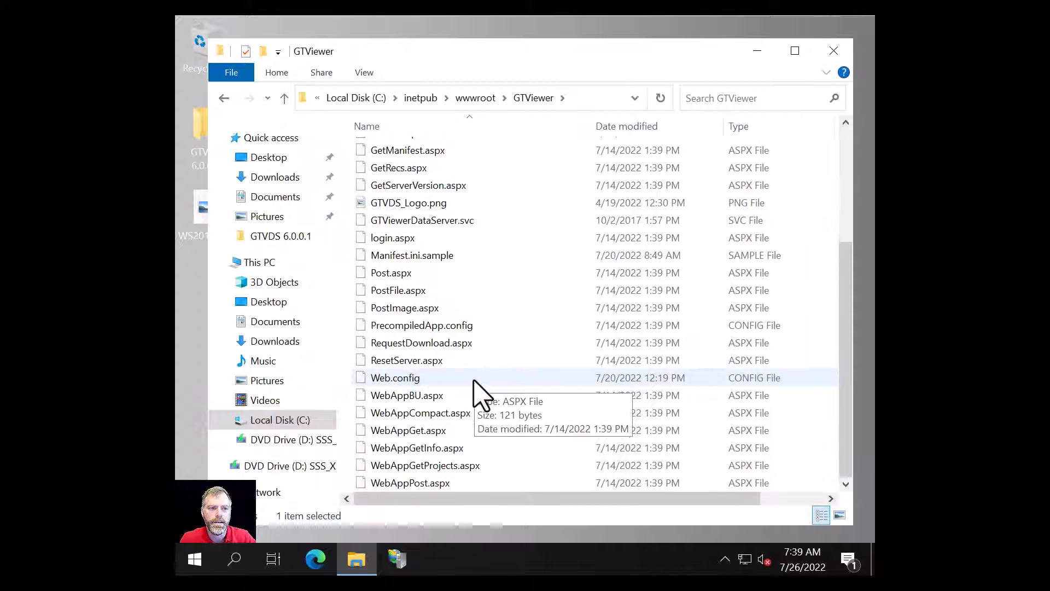
{"action": "double_click", "coordinate": [399, 381]}
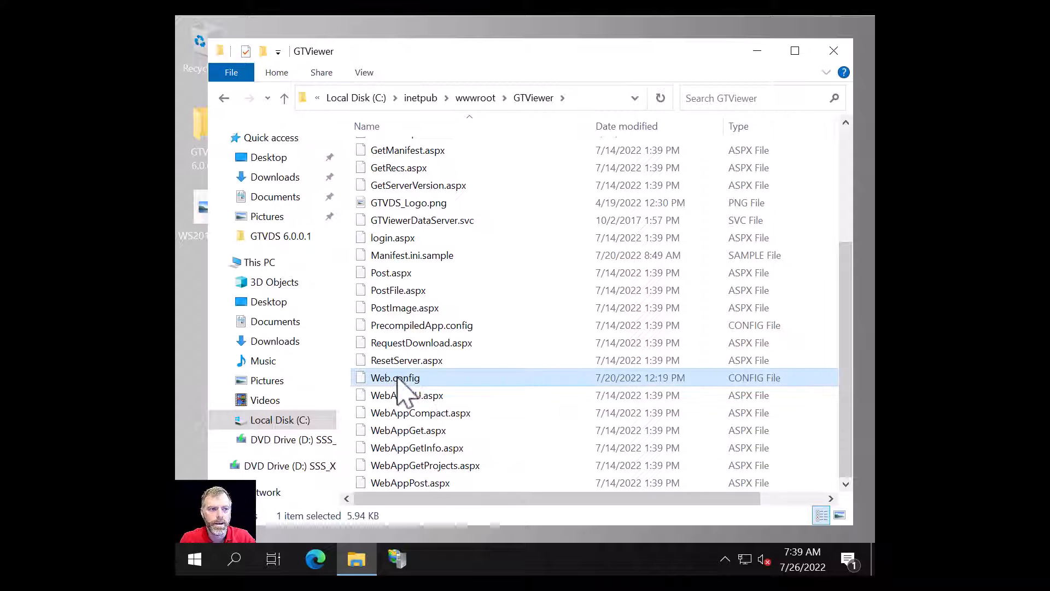
{"action": "left_click", "coordinate": [429, 239]}
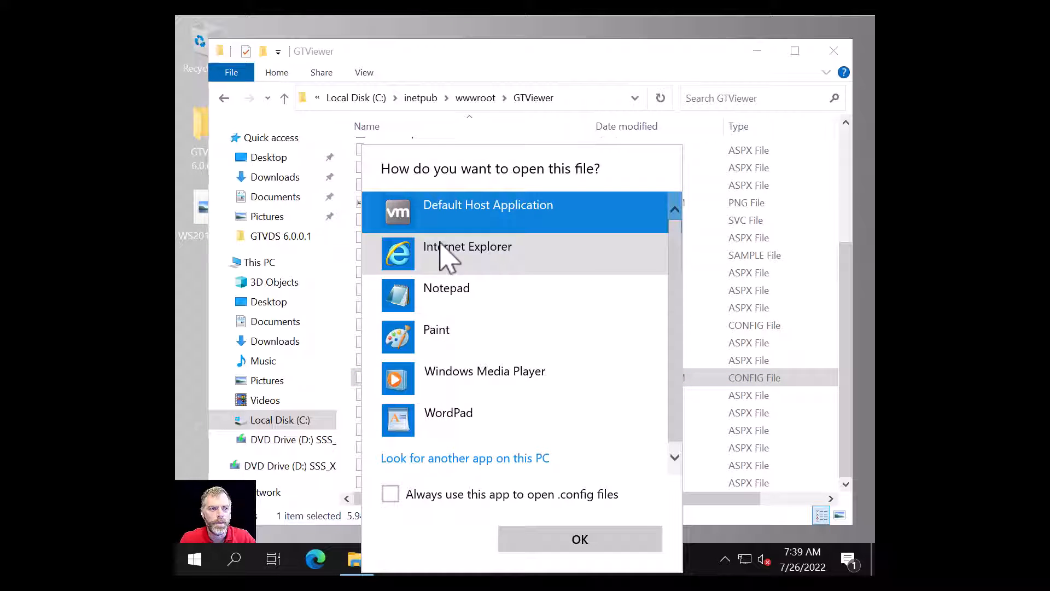
{"action": "left_click", "coordinate": [423, 301]}
{"action": "left_click", "coordinate": [563, 544]}
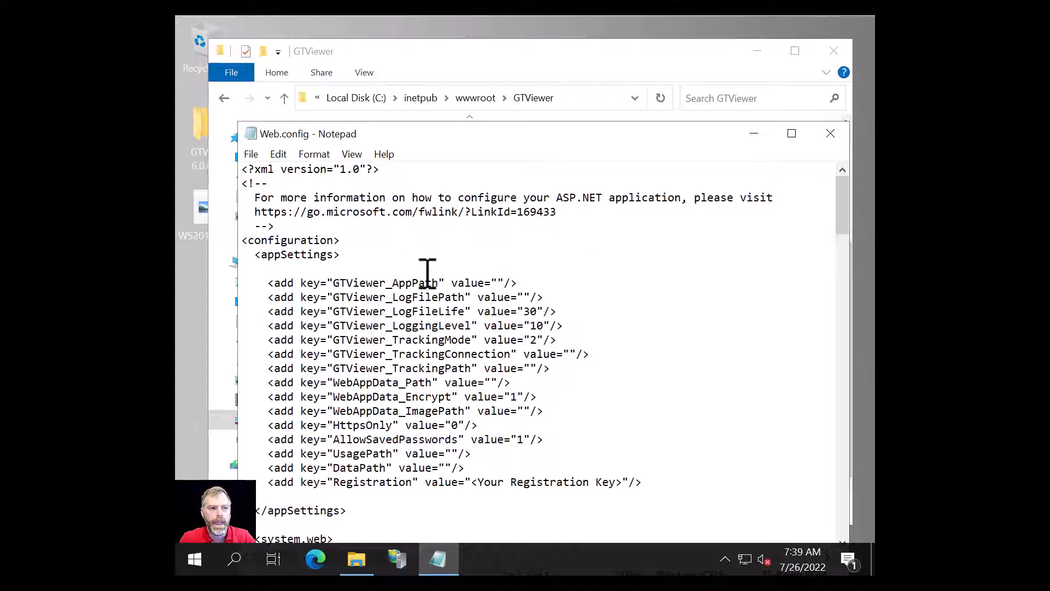
- Scroll Web.config and highlight its appSettings section
{"action": "scroll", "coordinate": [427, 271], "scroll_direction": "down", "scroll_amount": 1}
{"action": "left_click_drag", "start_coordinate": [842, 224], "coordinate": [835, 192]}
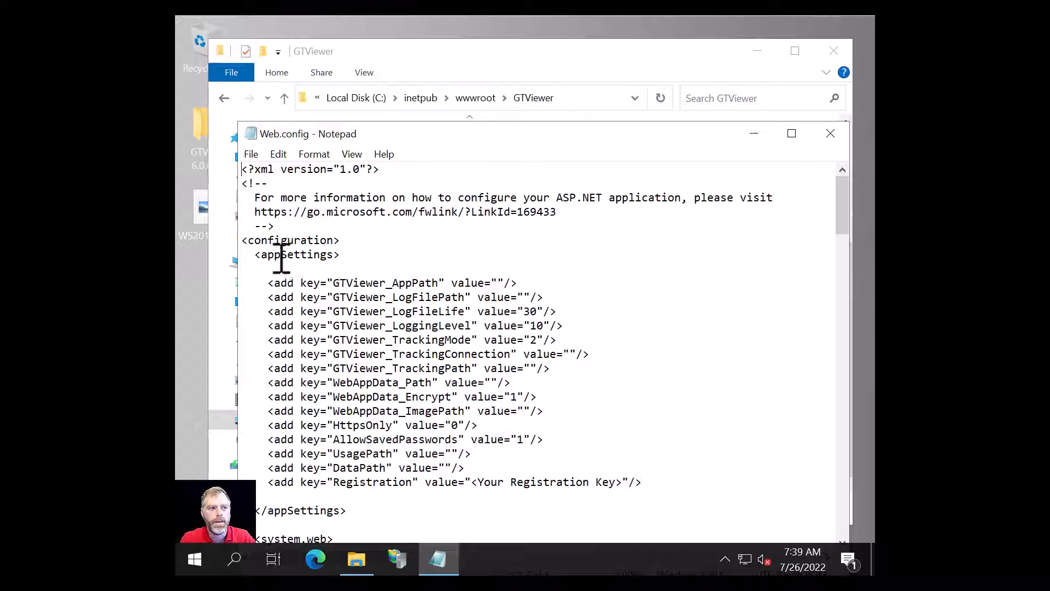
{"action": "left_click_drag", "start_coordinate": [250, 257], "coordinate": [541, 515]}
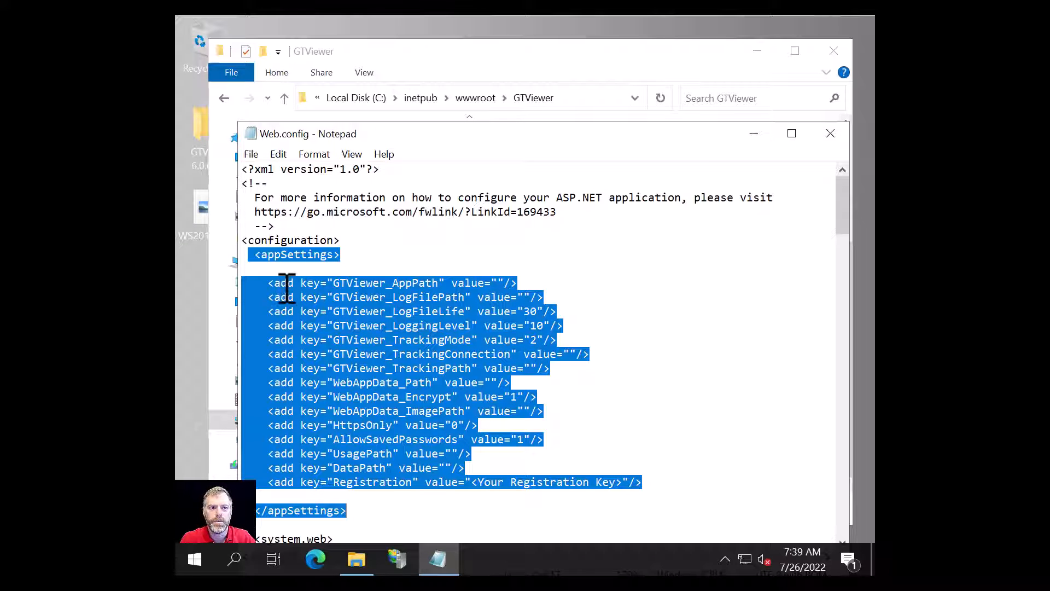
{"action": "left_click", "coordinate": [516, 281]}
- Review the Registration, HttpsOnly, DataPath and UsagePath lines, then select the <Your Registration Key> placeholder
{"action": "left_click_drag", "start_coordinate": [266, 487], "coordinate": [664, 488]}
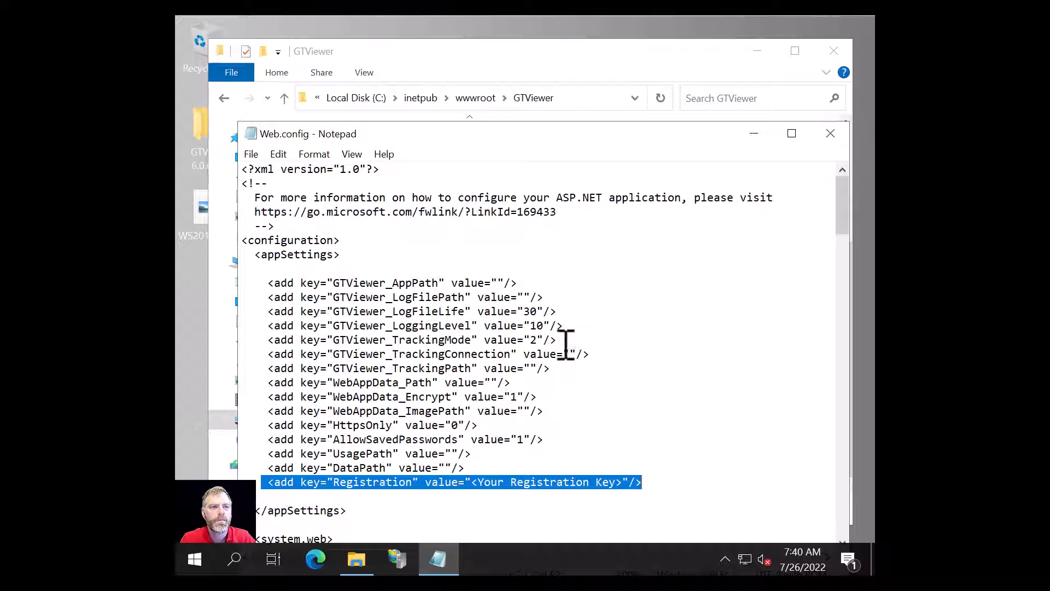
{"action": "left_click_drag", "start_coordinate": [262, 425], "coordinate": [506, 432]}
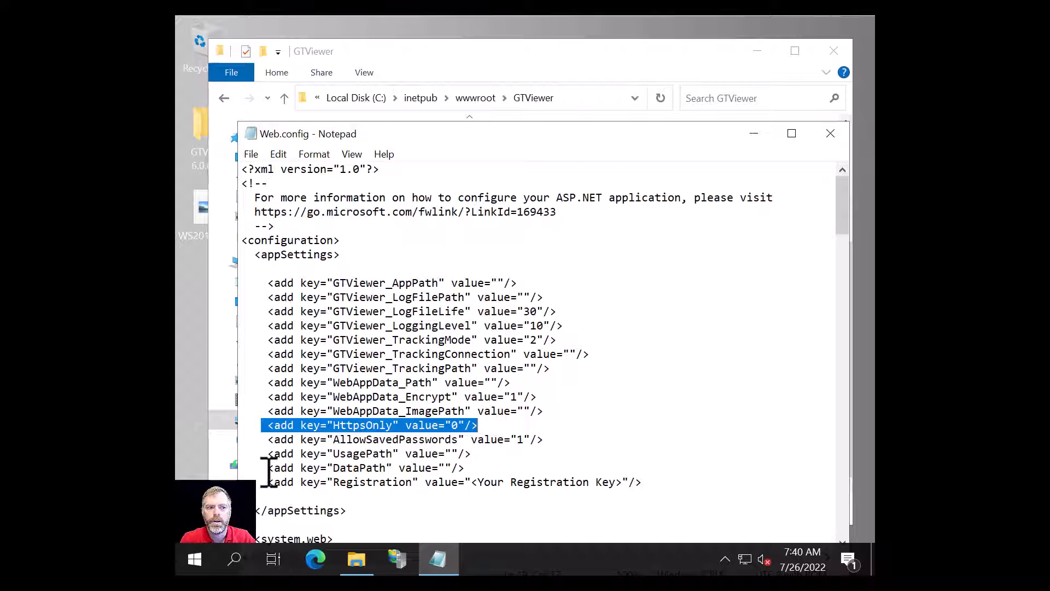
{"action": "left_click_drag", "start_coordinate": [268, 470], "coordinate": [507, 473]}
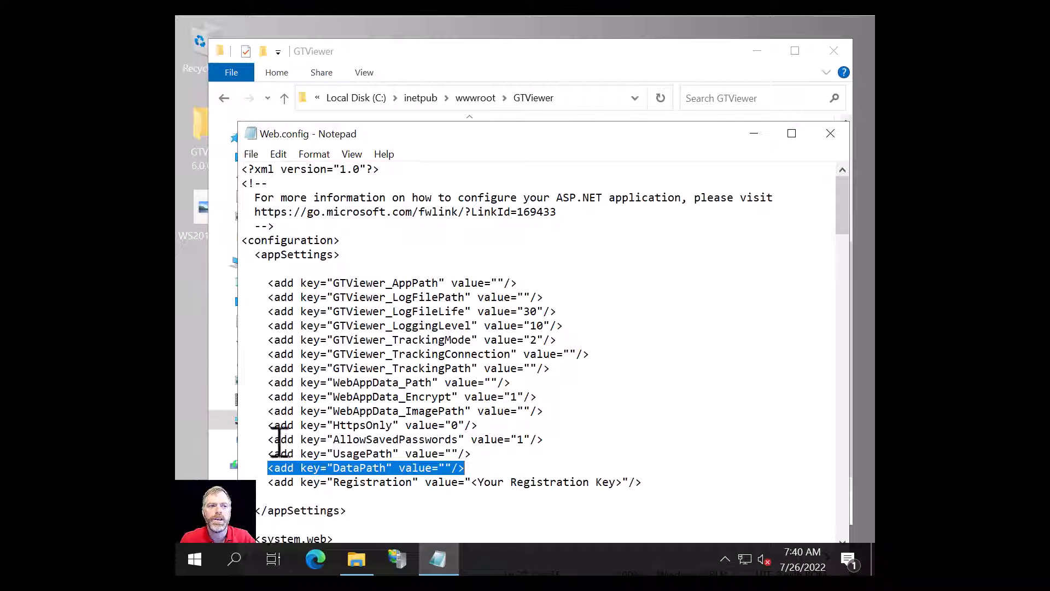
{"action": "left_click_drag", "start_coordinate": [265, 454], "coordinate": [500, 457]}
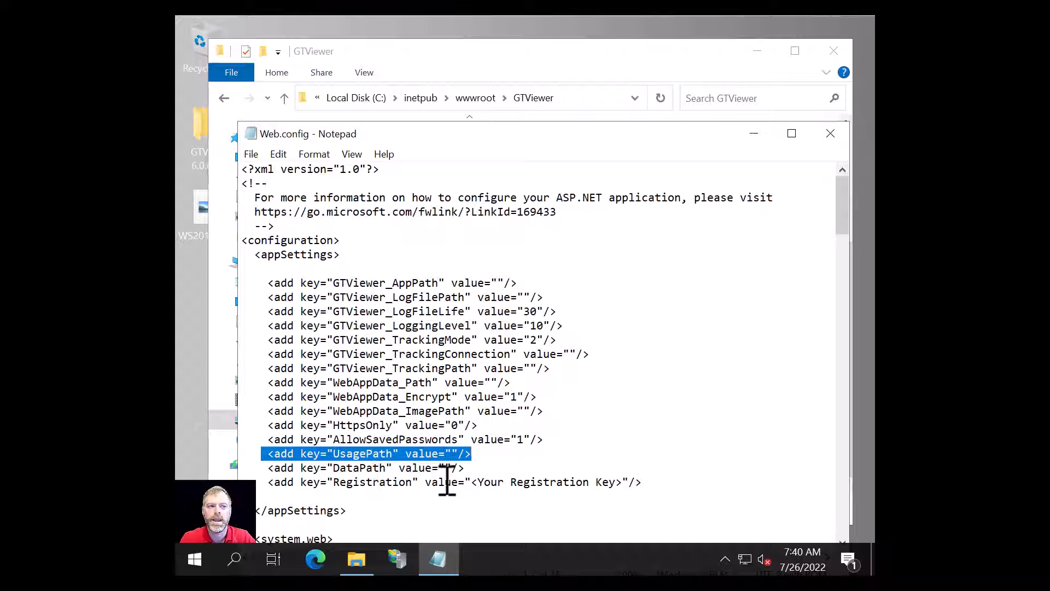
{"action": "left_click_drag", "start_coordinate": [473, 483], "coordinate": [615, 483]}
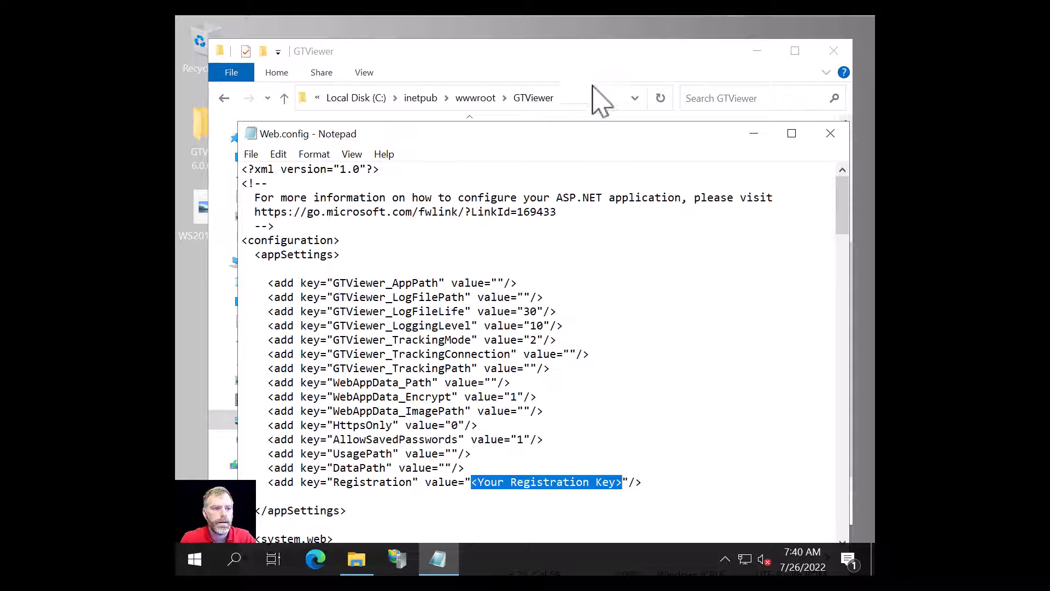
- Paste the registration key over the placeholder in Web.config's Registration setting
{"action": "key", "text": "ctrl+v"}
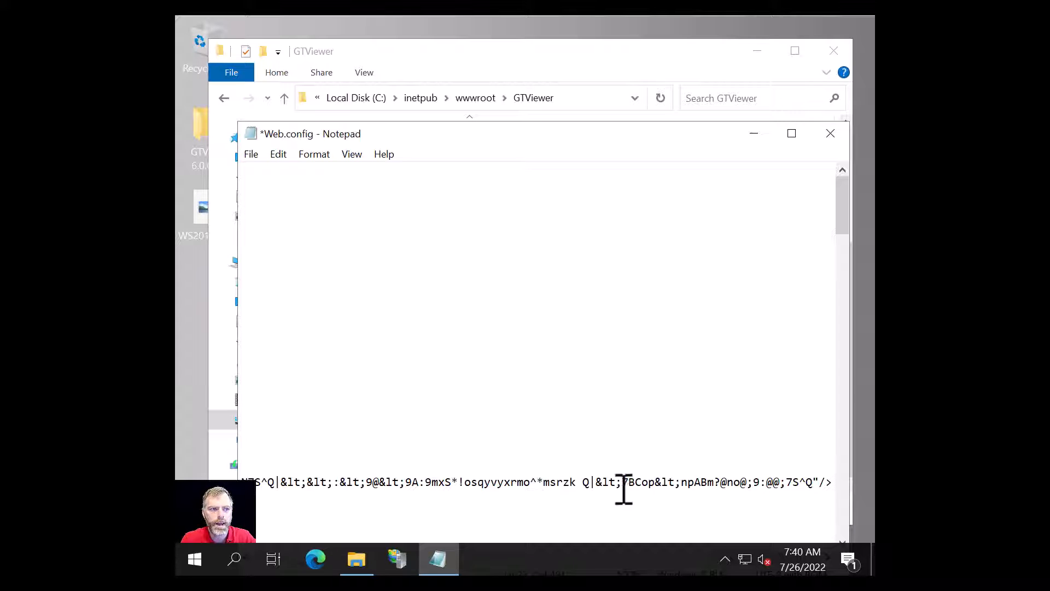
{"action": "left_click", "coordinate": [560, 40]}
{"action": "left_click_drag", "start_coordinate": [559, 40], "coordinate": [548, 265]}
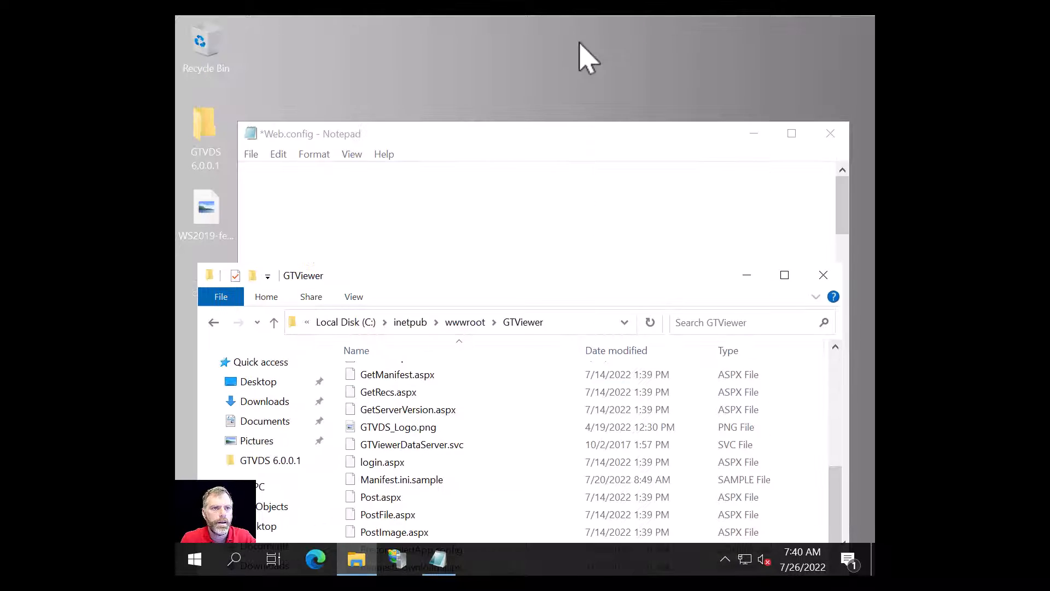
{"action": "left_click_drag", "start_coordinate": [588, 140], "coordinate": [581, 51]}
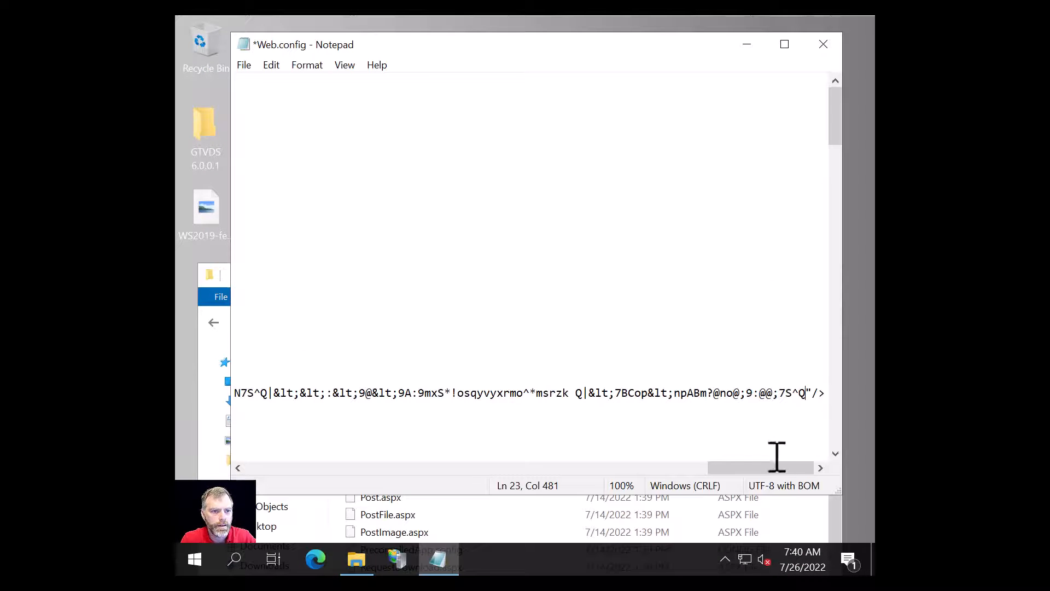
{"action": "left_click_drag", "start_coordinate": [763, 469], "coordinate": [276, 484]}
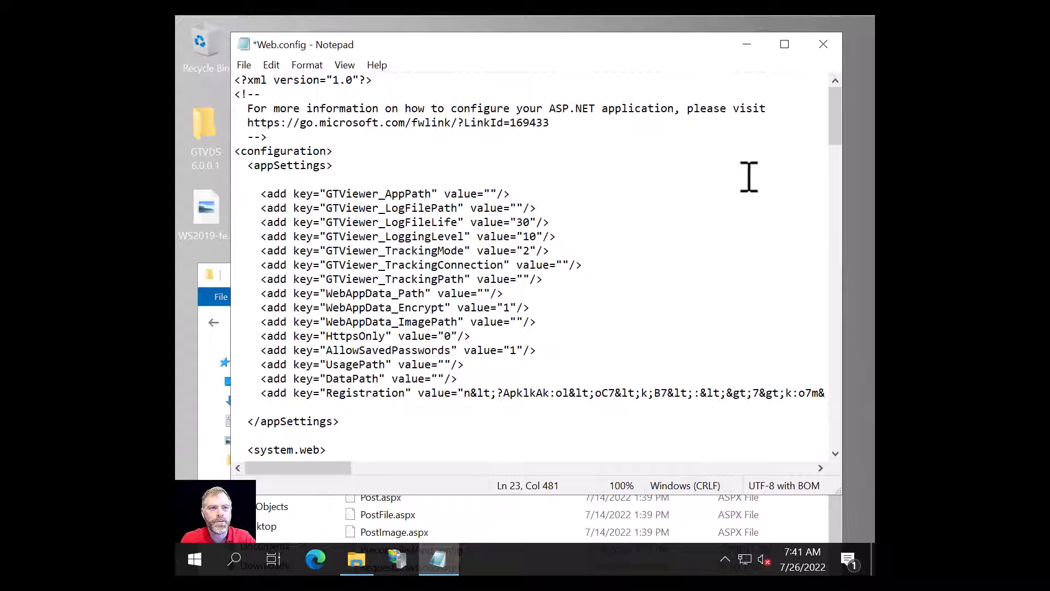
- Save Web.config and close Notepad
{"action": "left_click", "coordinate": [246, 66]}
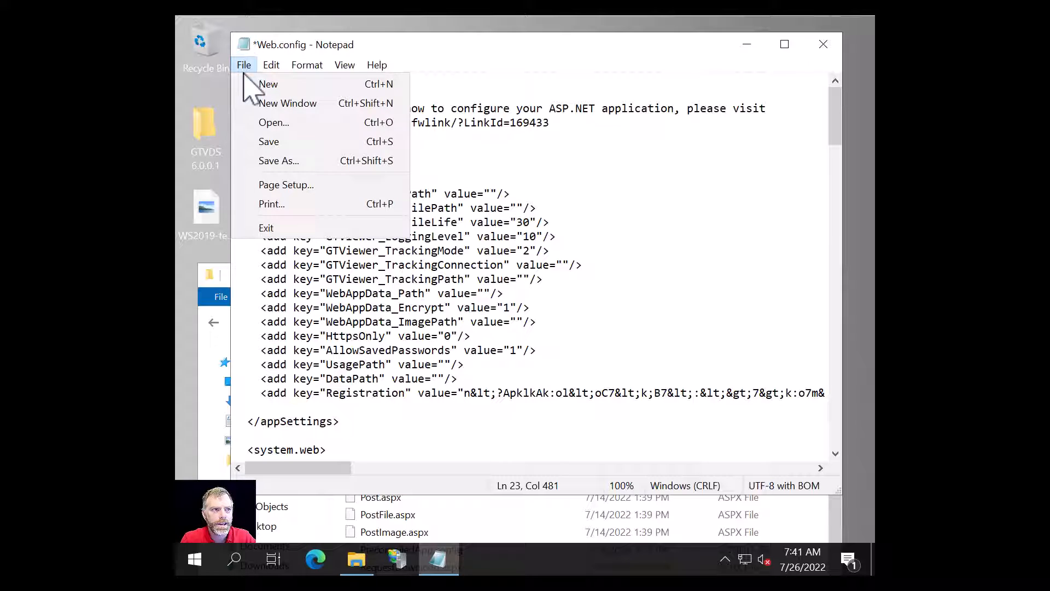
{"action": "left_click", "coordinate": [273, 141]}
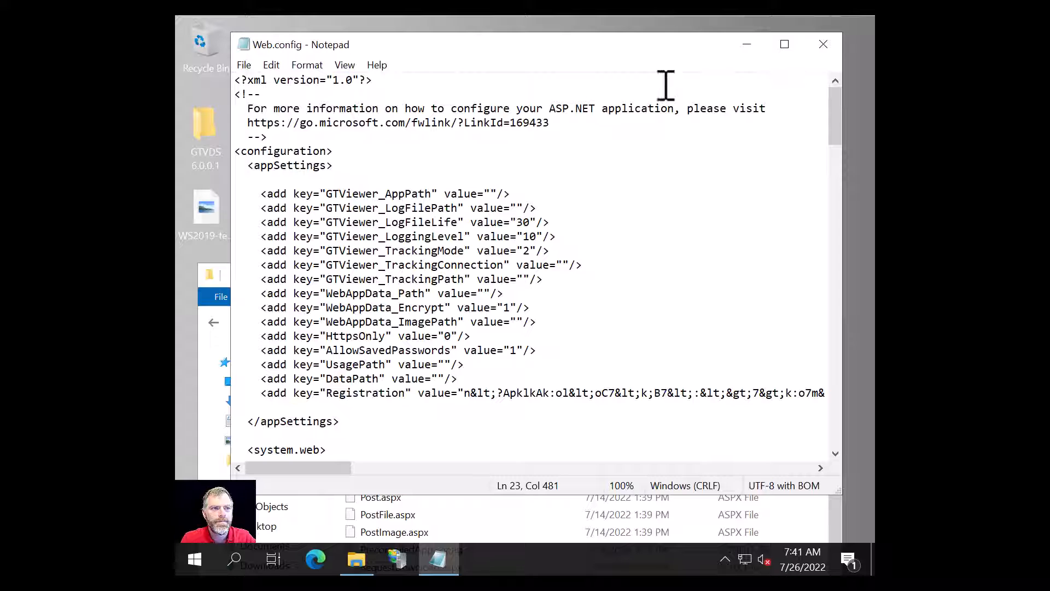
{"action": "left_click", "coordinate": [823, 44]}
{"action": "left_click_drag", "start_coordinate": [699, 284], "coordinate": [697, 58]}
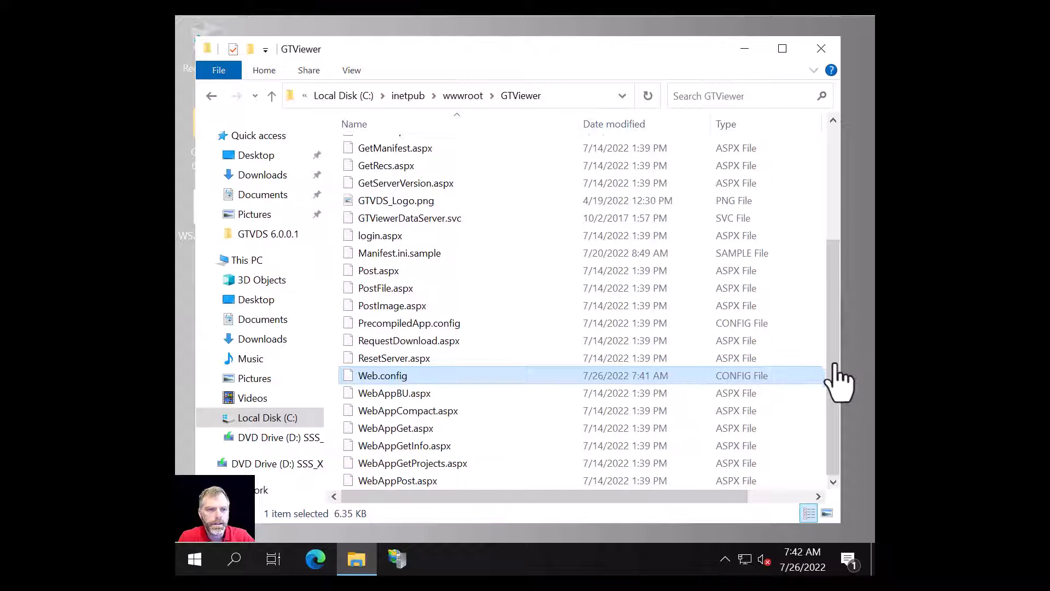
{"action": "left_click_drag", "start_coordinate": [835, 310], "coordinate": [839, 129]}
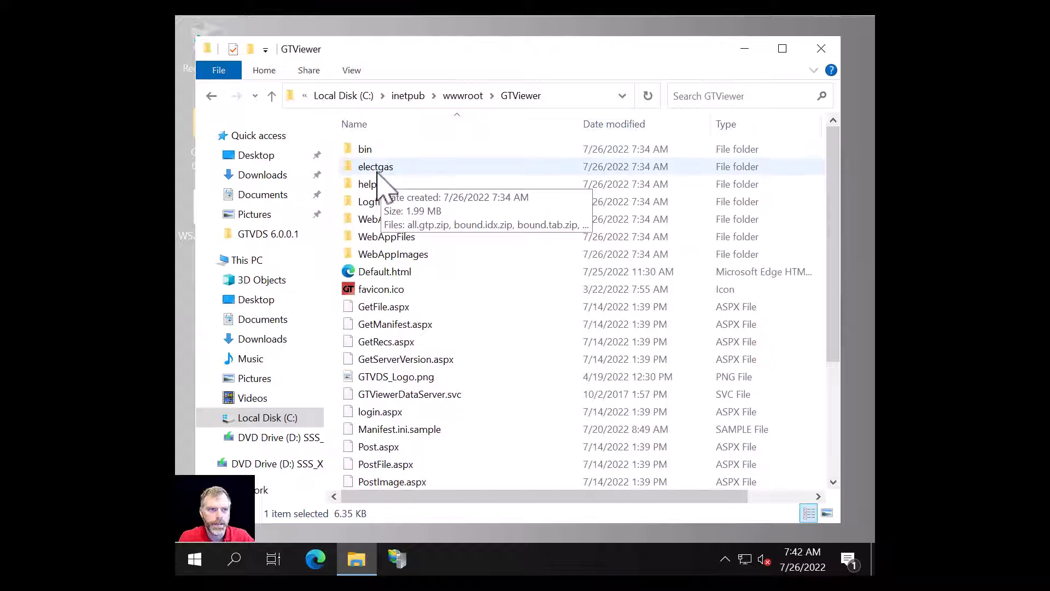
{"action": "left_click", "coordinate": [394, 169]}
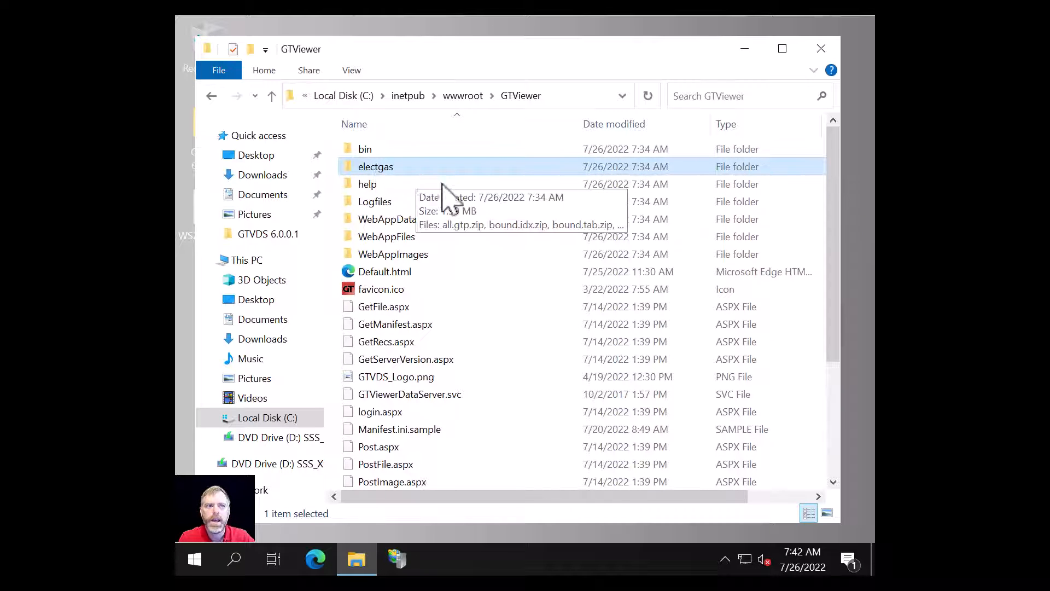
{"action": "double_click", "coordinate": [376, 170]}
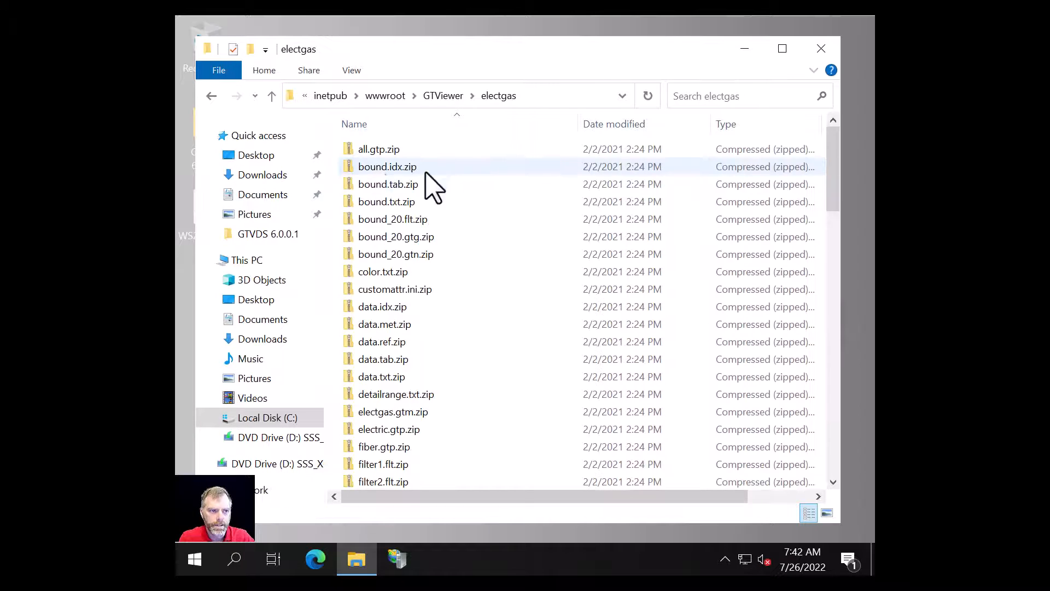
{"action": "scroll", "coordinate": [450, 235], "scroll_direction": "down", "scroll_amount": 15}
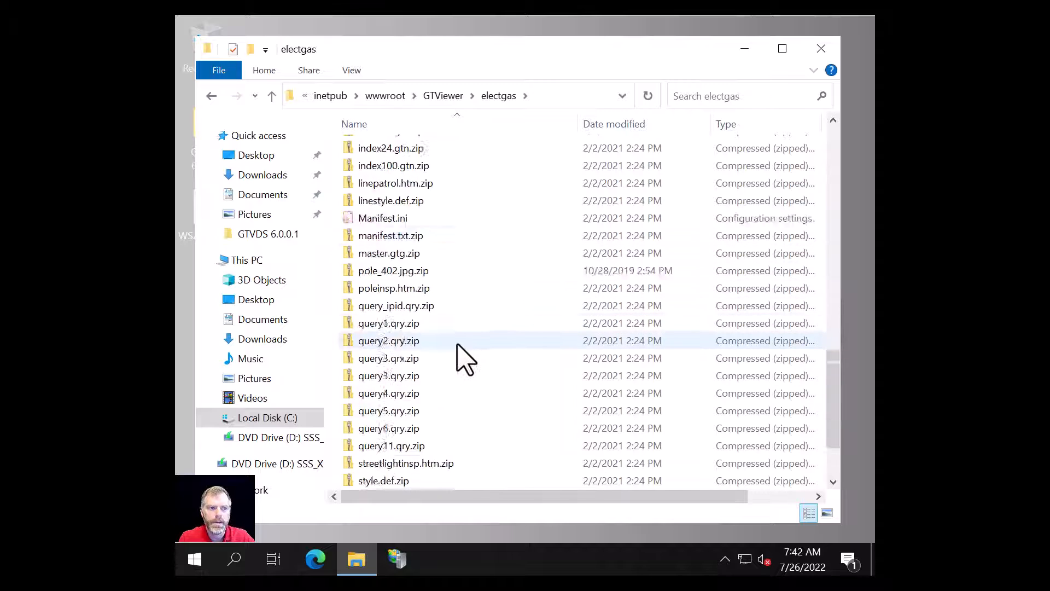
{"action": "scroll", "coordinate": [463, 359], "scroll_direction": "down", "scroll_amount": 2}
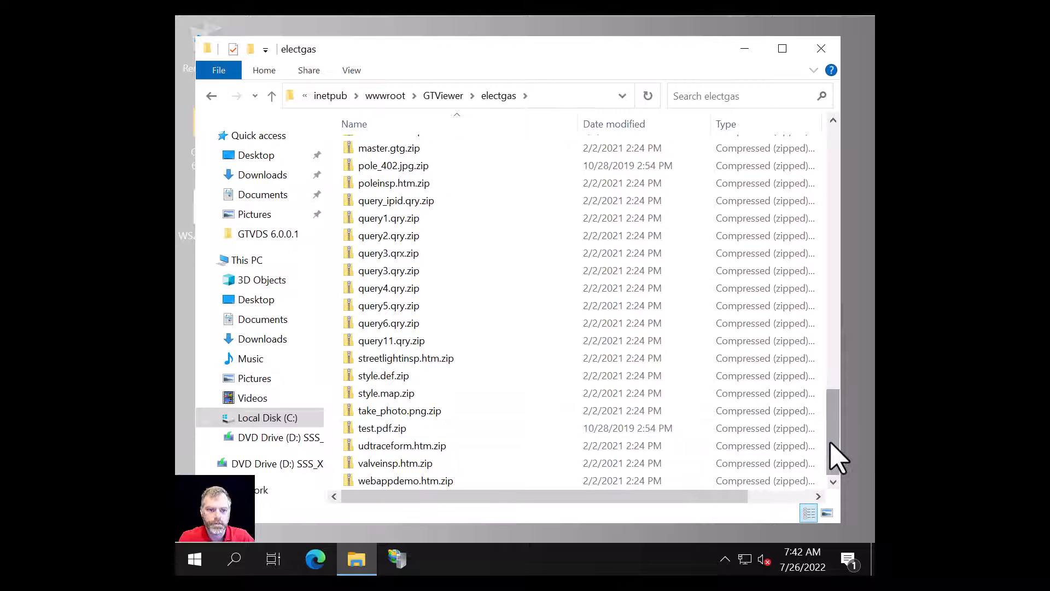
{"action": "left_click_drag", "start_coordinate": [837, 458], "coordinate": [831, 145]}
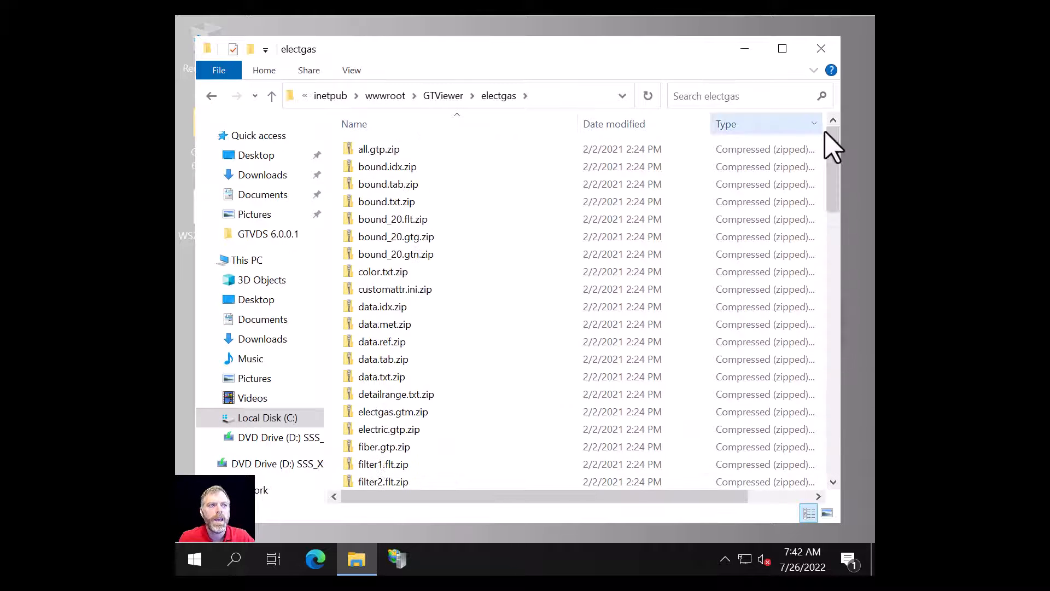
{"action": "left_click", "coordinate": [443, 95]}
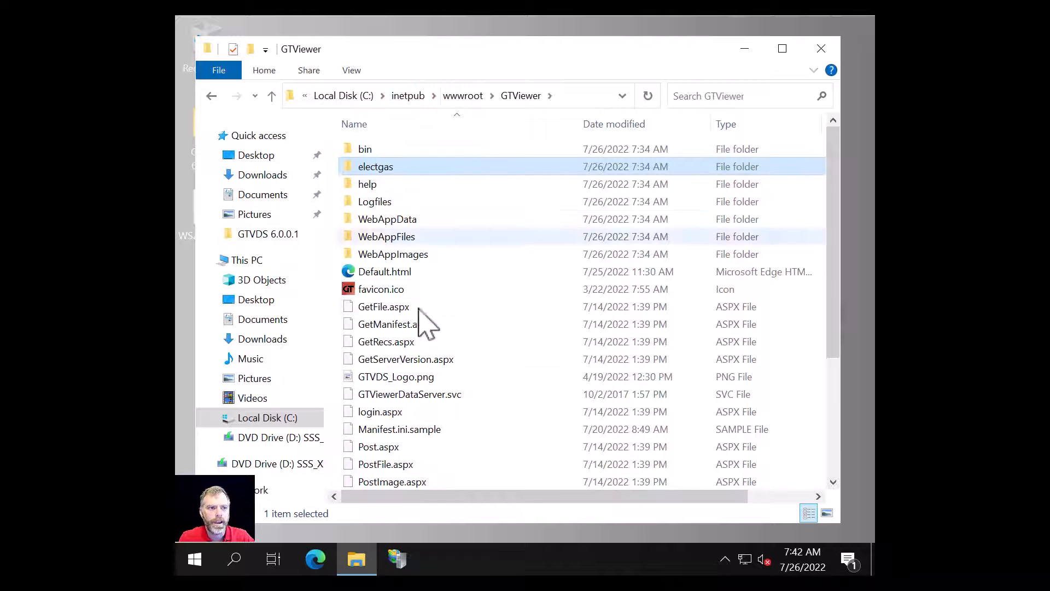
{"action": "scroll", "coordinate": [468, 323], "scroll_direction": "down", "scroll_amount": 2}
{"action": "scroll", "coordinate": [469, 324], "scroll_direction": "down", "scroll_amount": 2}
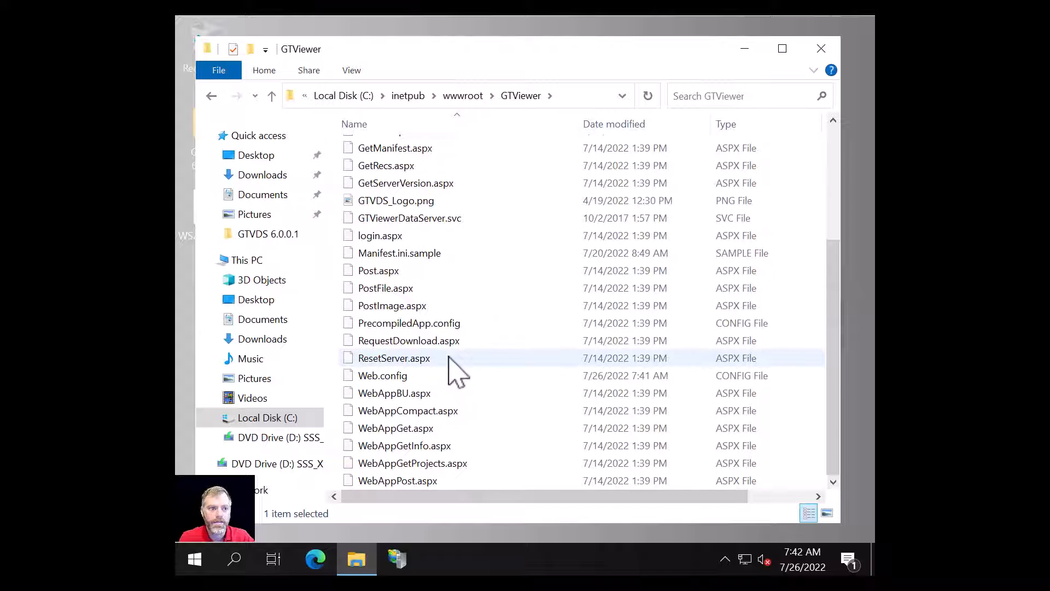
- Duplicate Manifest.ini.sample and rename the copy to Manifest.ini, accepting the extension change
{"action": "left_click", "coordinate": [390, 255]}
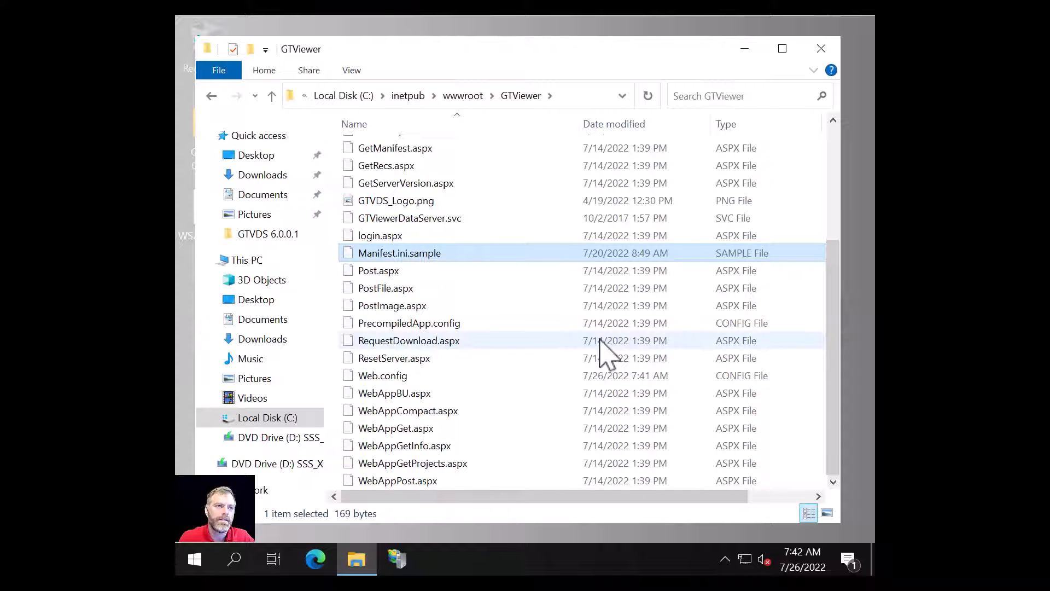
{"action": "key", "text": "ctrl+c"}
{"action": "key", "text": "ctrl+v"}
{"action": "left_click", "coordinate": [414, 253]}
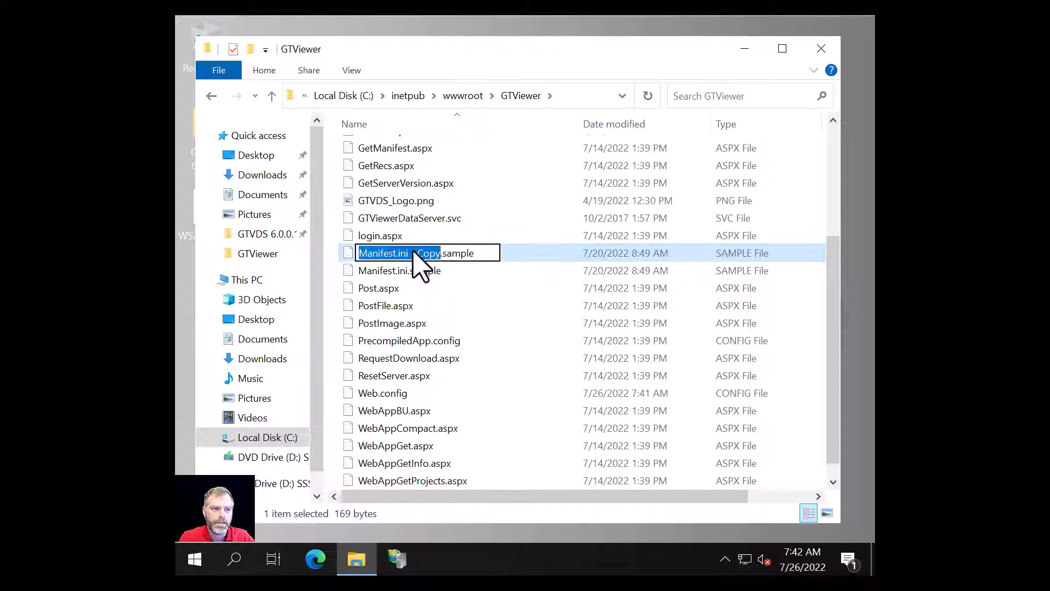
{"action": "left_click", "coordinate": [410, 253]}
{"action": "key", "text": "shift+End"}
{"action": "key", "text": "Delete"}
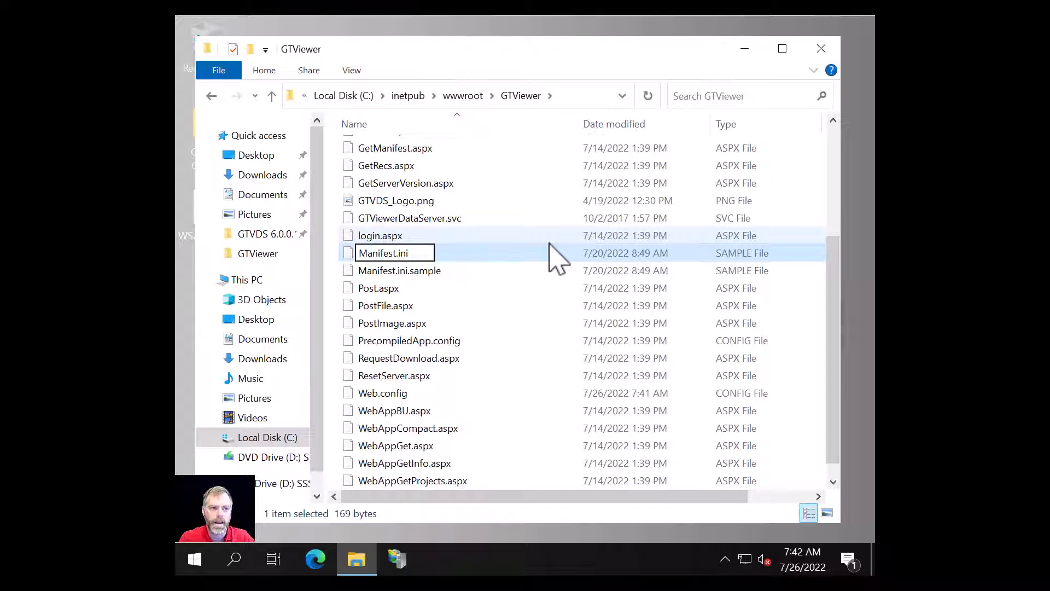
{"action": "key", "text": "Return"}
{"action": "left_click", "coordinate": [601, 298]}
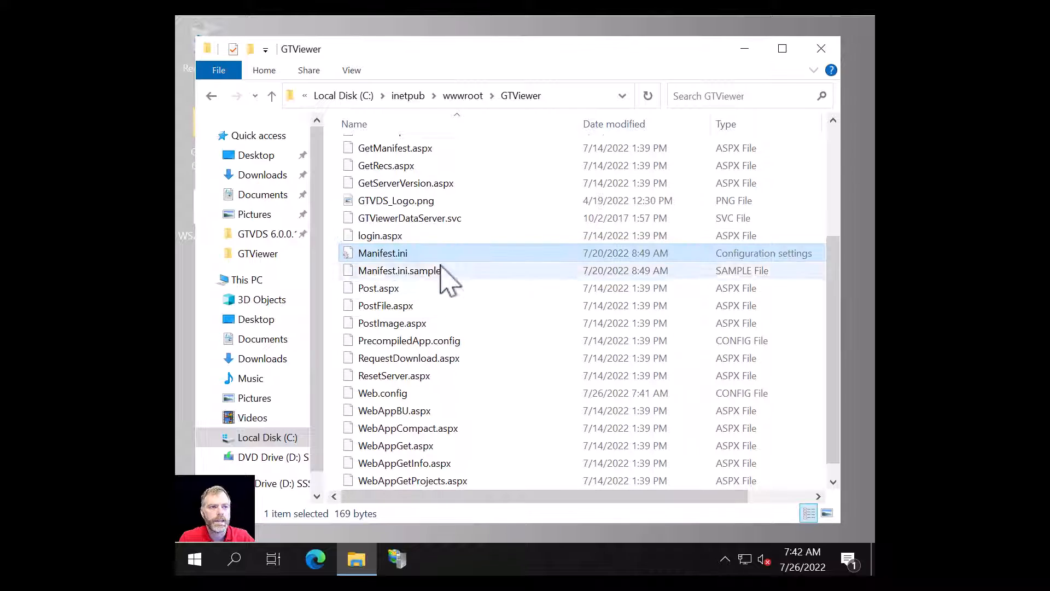
{"action": "double_click", "coordinate": [378, 254]}
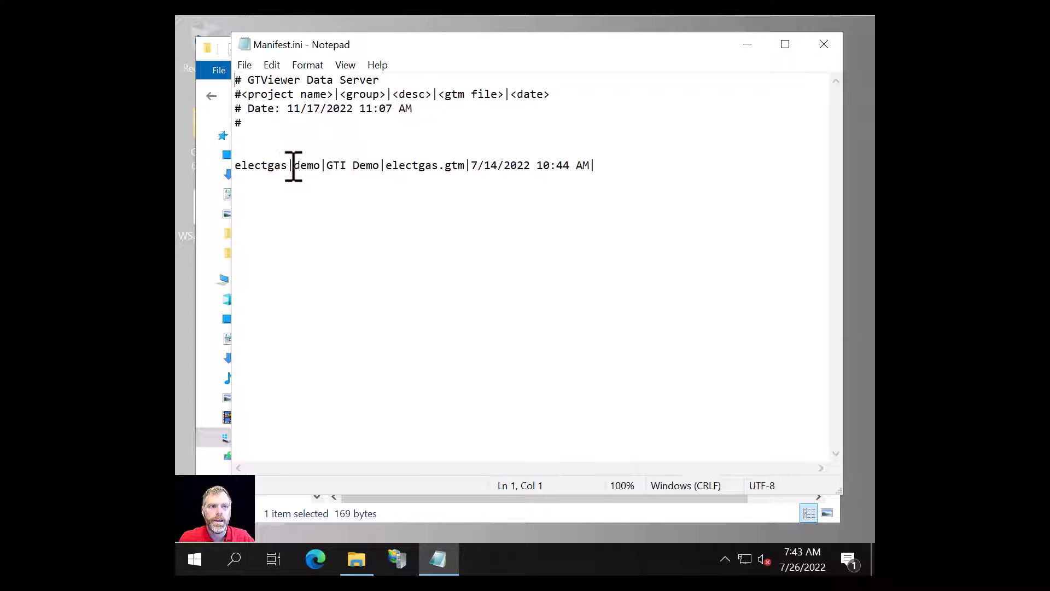
{"action": "left_click_drag", "start_coordinate": [295, 166], "coordinate": [465, 164]}
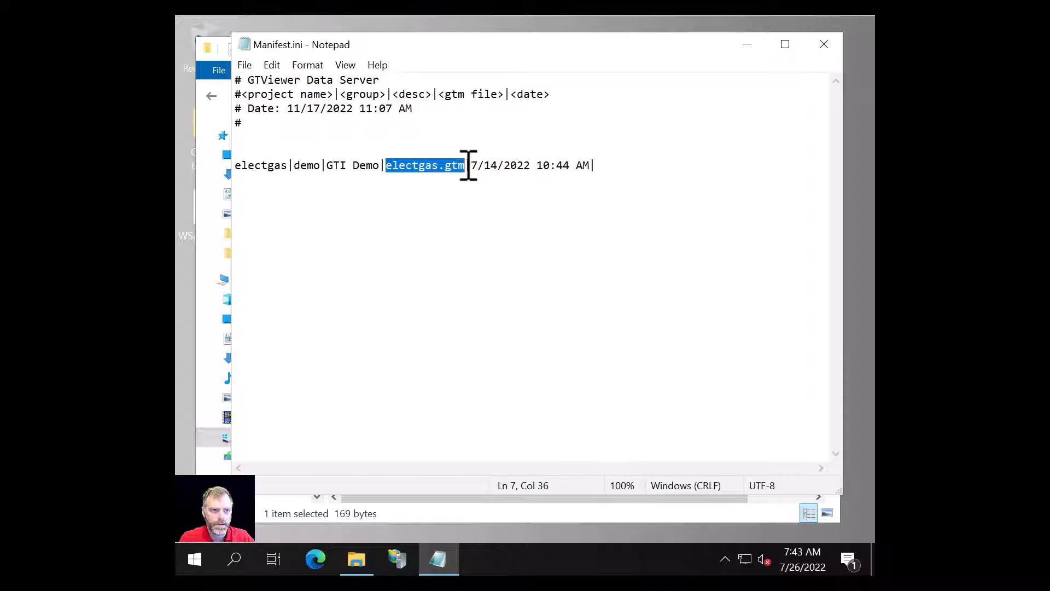
{"action": "left_click_drag", "start_coordinate": [471, 165], "coordinate": [590, 165]}
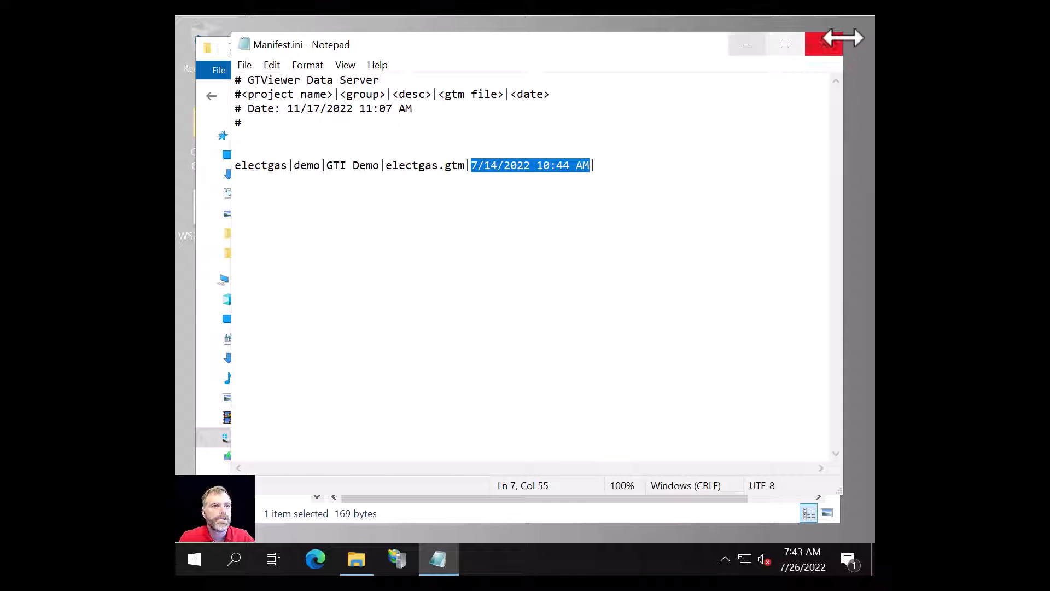
{"action": "left_click", "coordinate": [823, 48]}
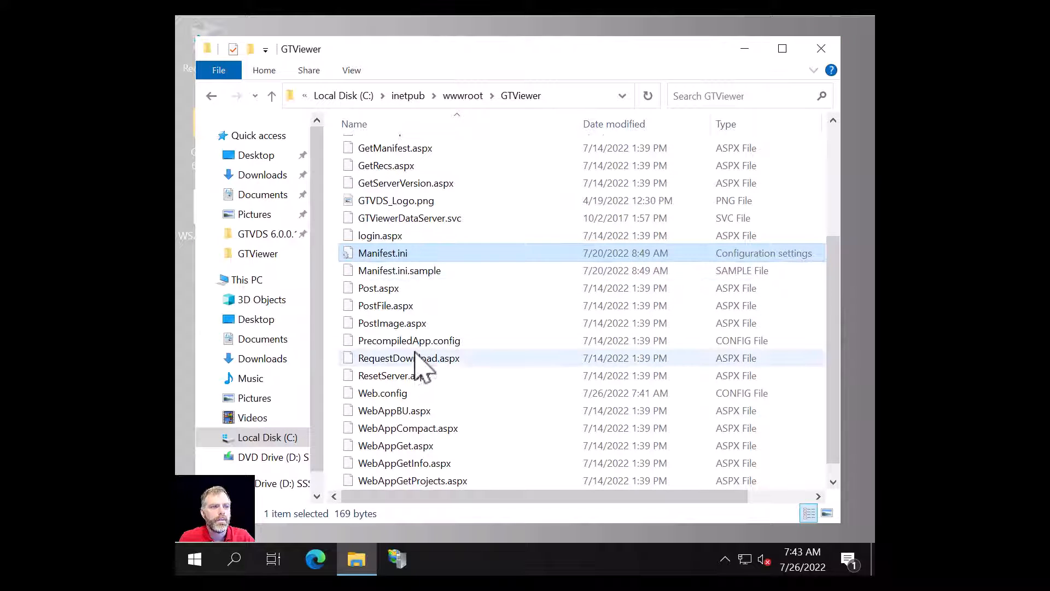
- In the bin folder, duplicate users.ini.sample and rename the copy to users.ini
{"action": "scroll", "coordinate": [415, 345], "scroll_direction": "up", "scroll_amount": 4}
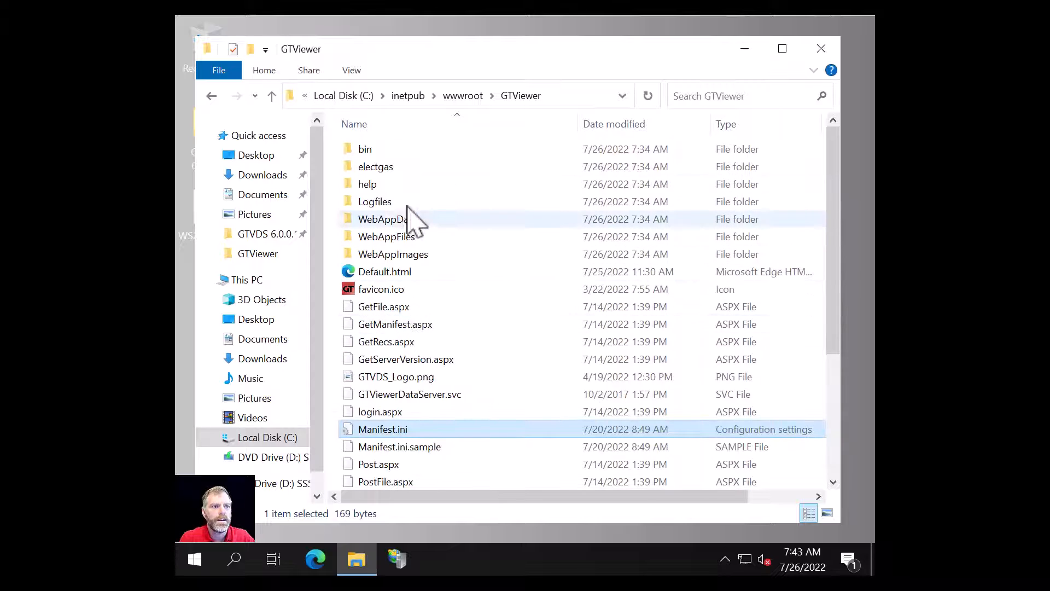
{"action": "double_click", "coordinate": [364, 151]}
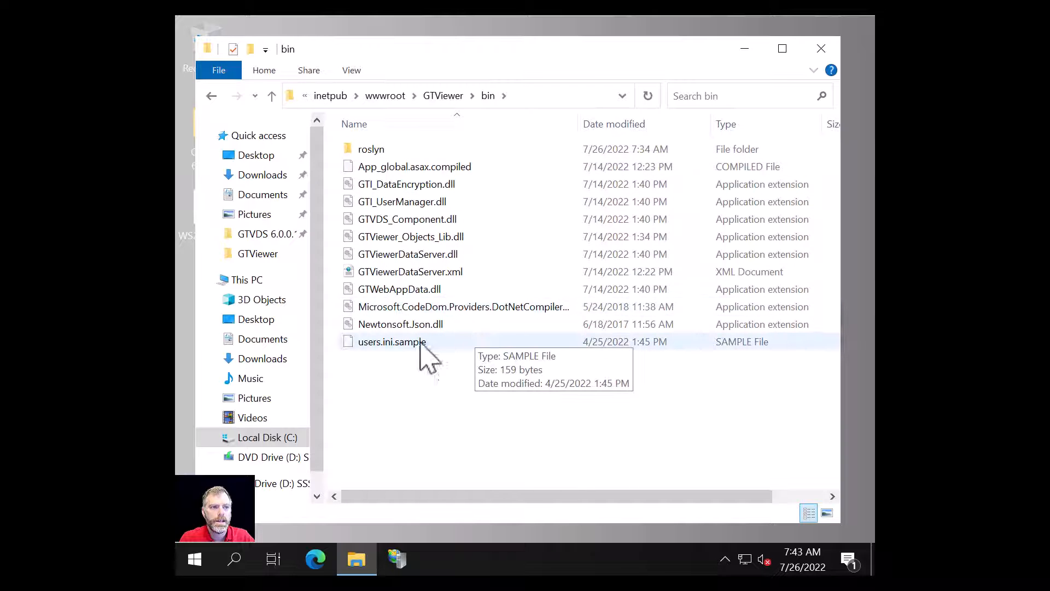
{"action": "left_click", "coordinate": [381, 346]}
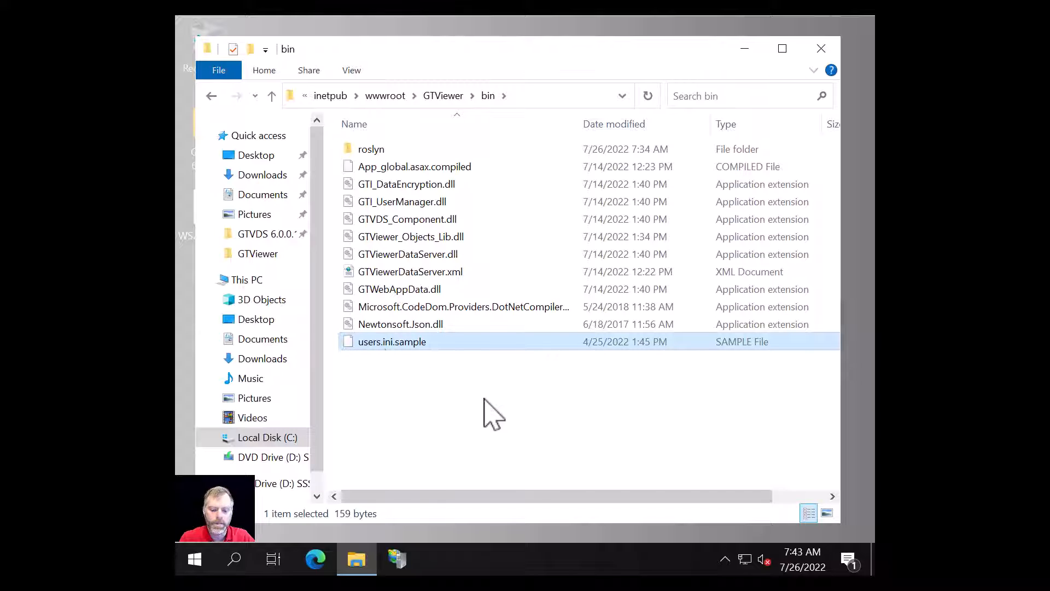
{"action": "key", "text": "ctrl+v"}
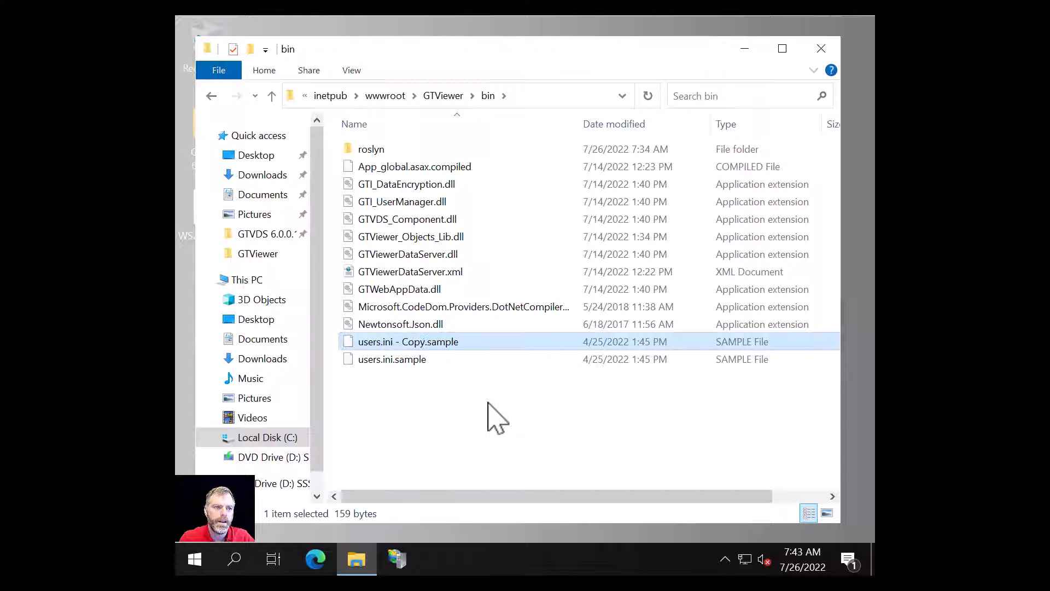
{"action": "left_click", "coordinate": [402, 341]}
{"action": "left_click", "coordinate": [398, 342]}
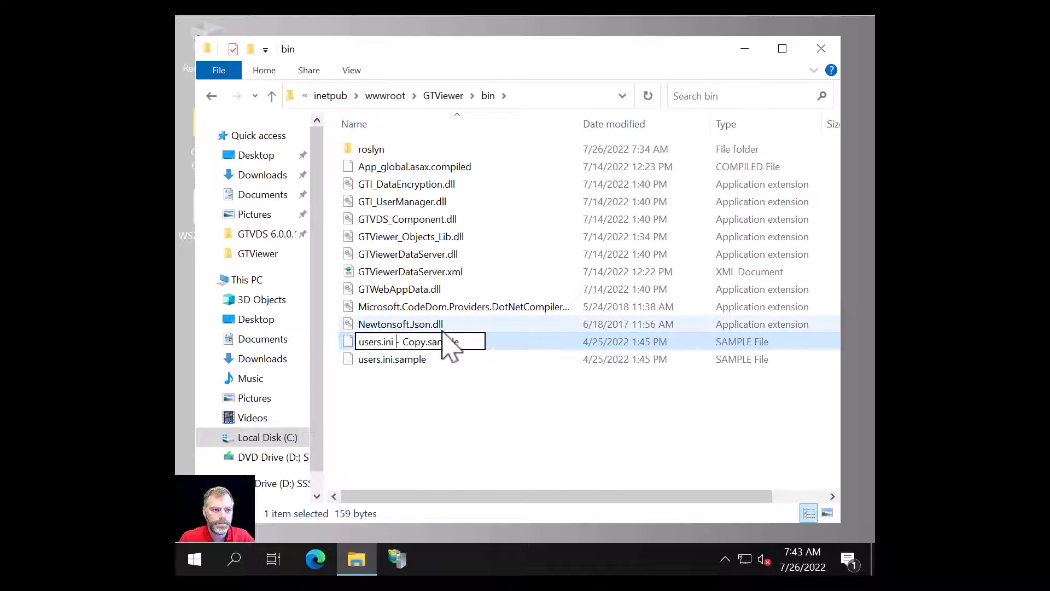
{"action": "key", "text": "shift+End"}
{"action": "key", "text": "Delete"}
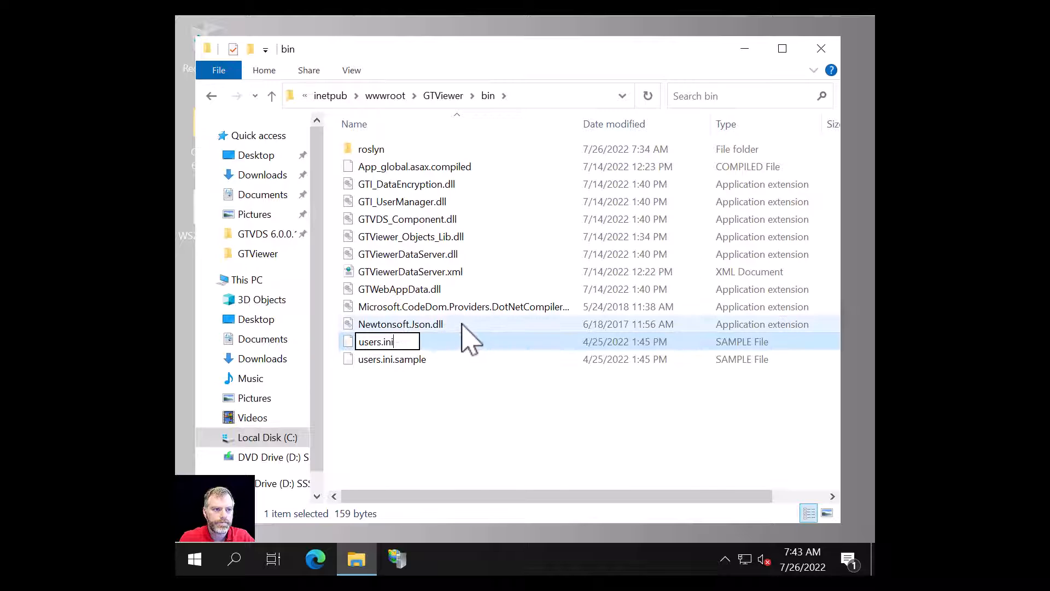
{"action": "key", "text": "Return"}
{"action": "left_click", "coordinate": [596, 297]}
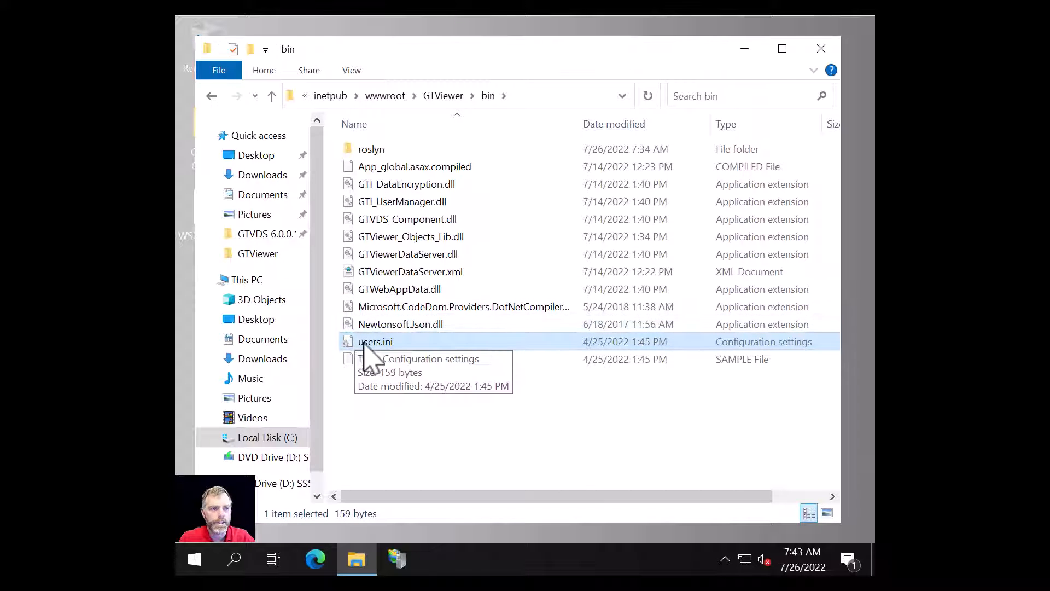
{"action": "double_click", "coordinate": [354, 344]}
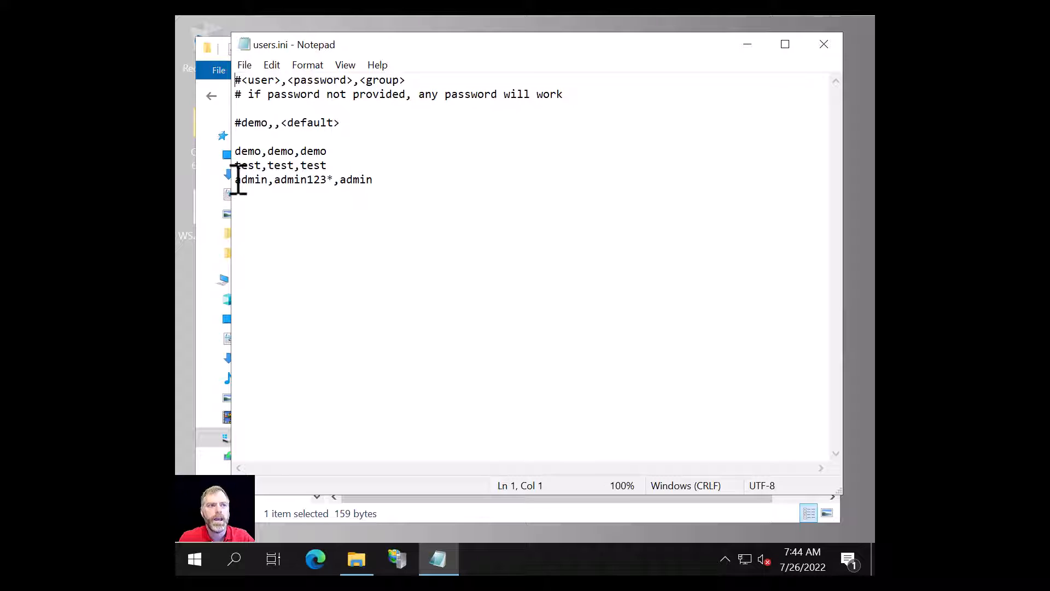
{"action": "left_click_drag", "start_coordinate": [275, 180], "coordinate": [335, 180]}
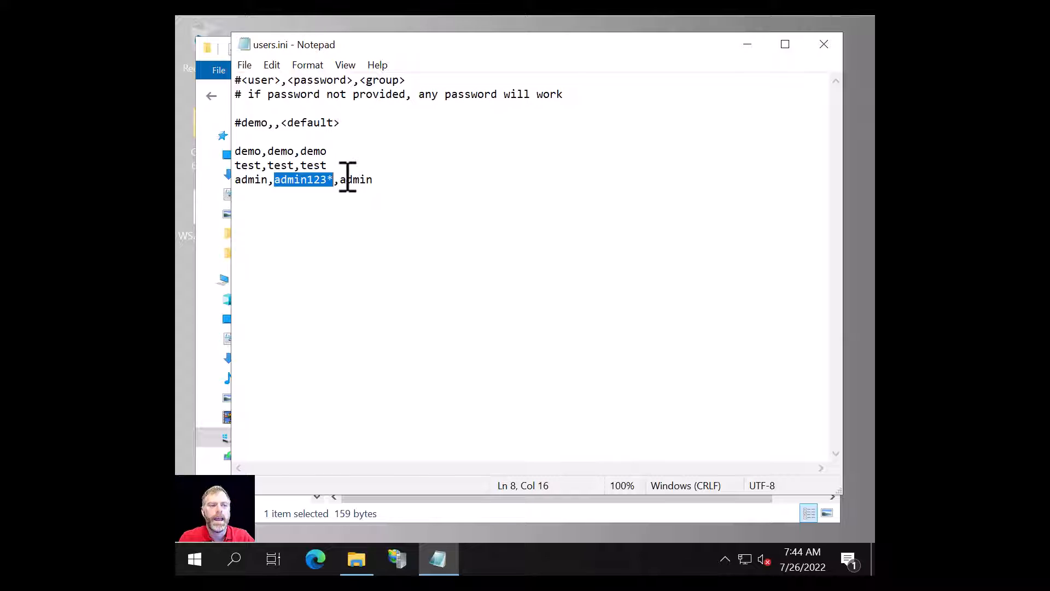
{"action": "left_click", "coordinate": [340, 182]}
{"action": "double_click", "coordinate": [359, 181]}
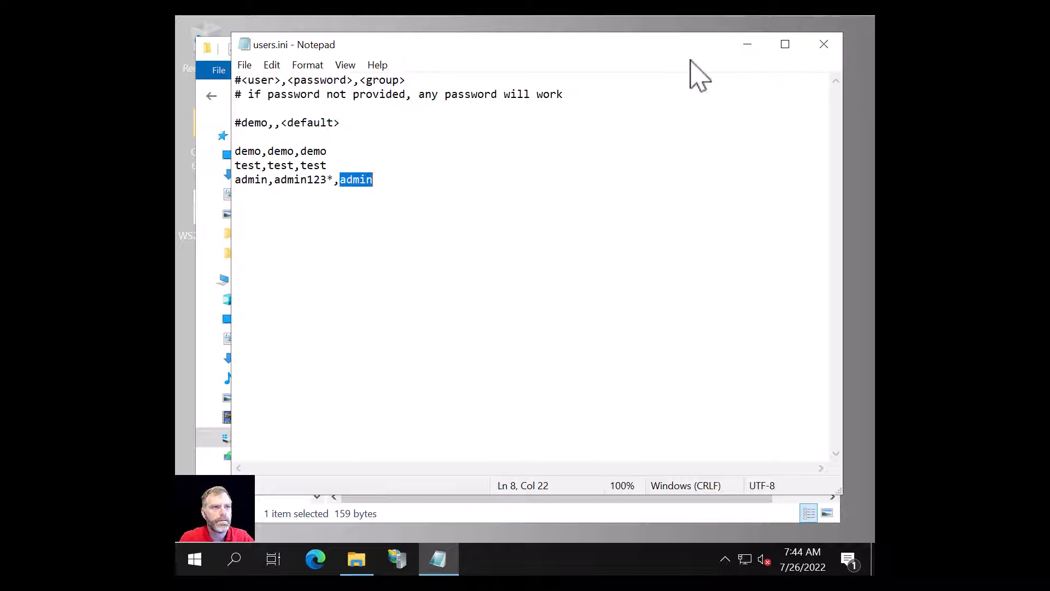
{"action": "left_click", "coordinate": [824, 44]}
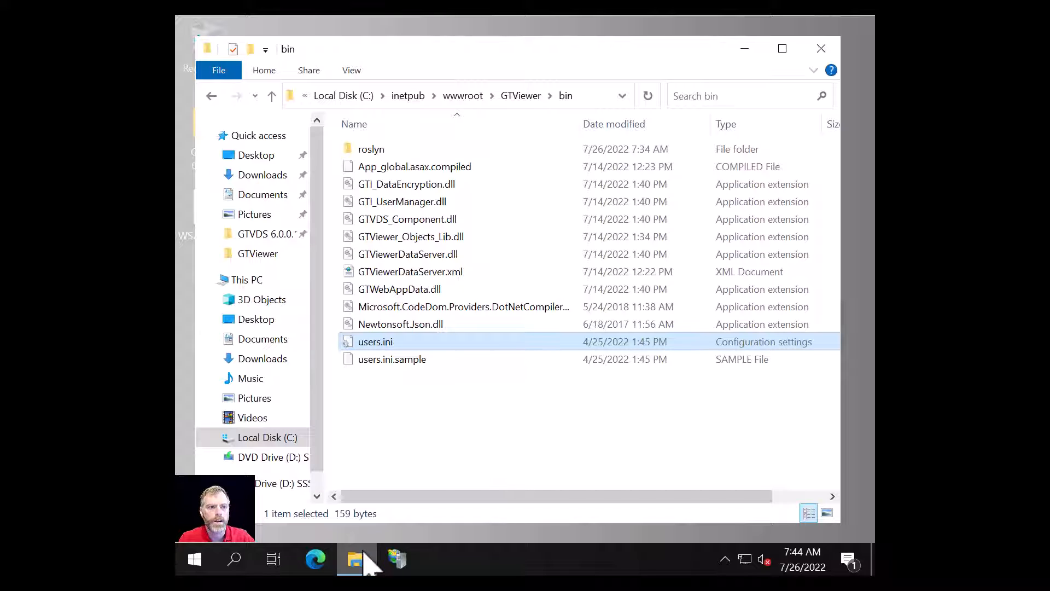
{"action": "left_click", "coordinate": [315, 560]}
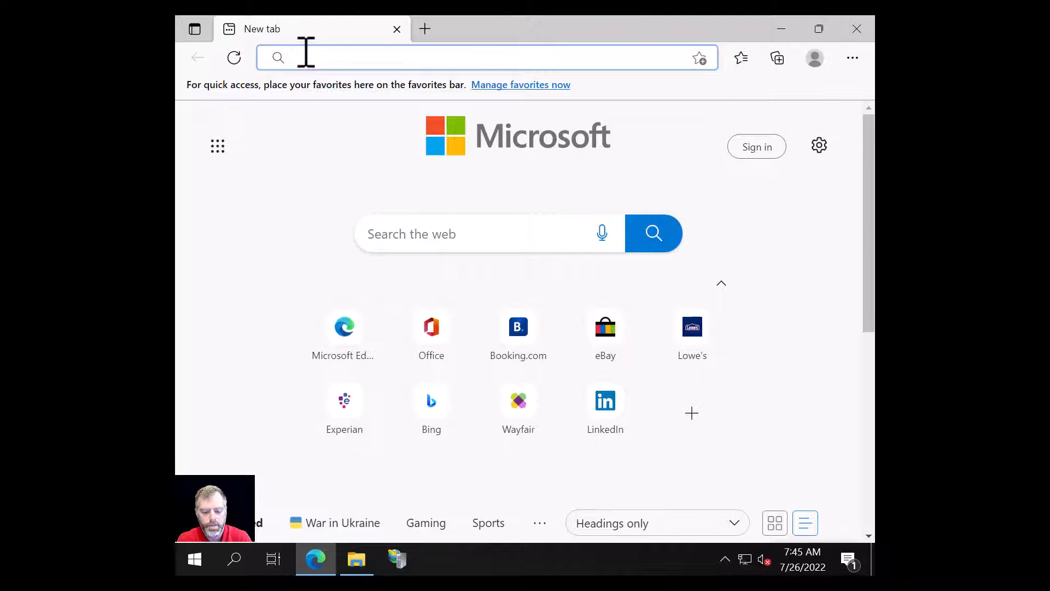
{"action": "type", "text": "http://"}
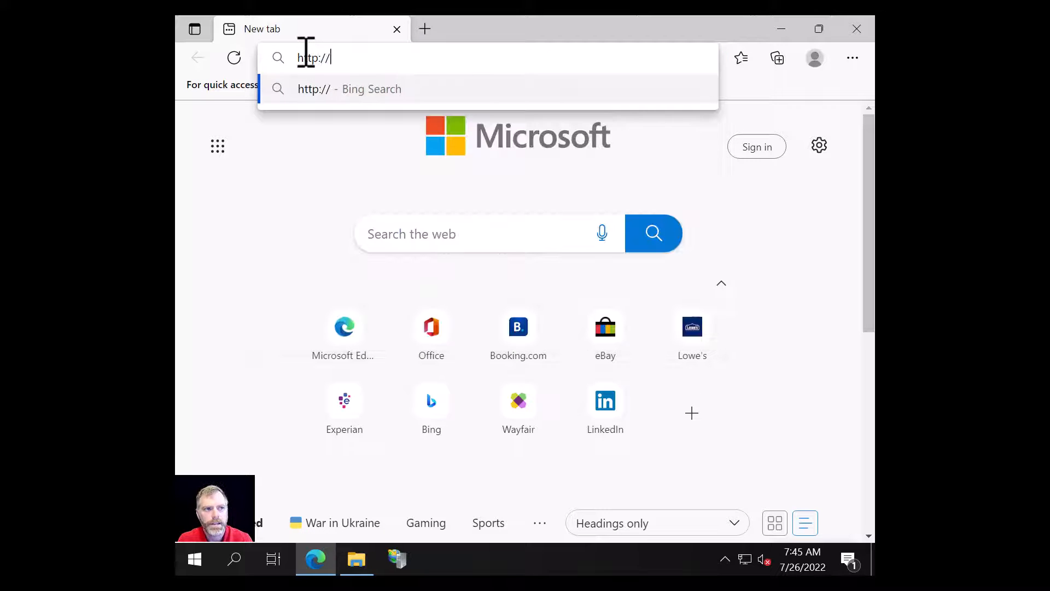
{"action": "type", "text": "gt"}
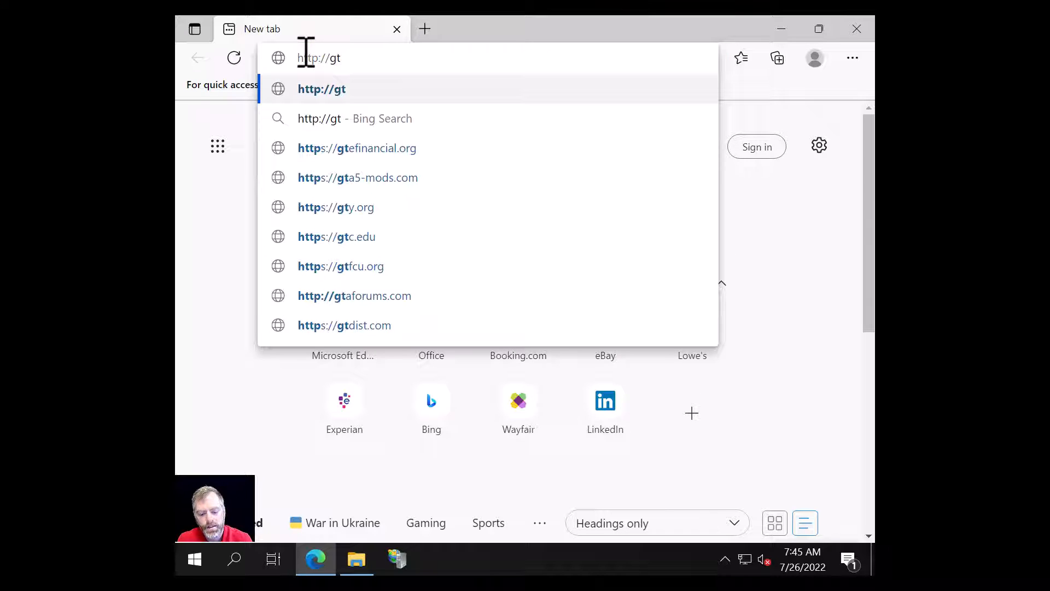
{"action": "type", "text": "vds-d"}
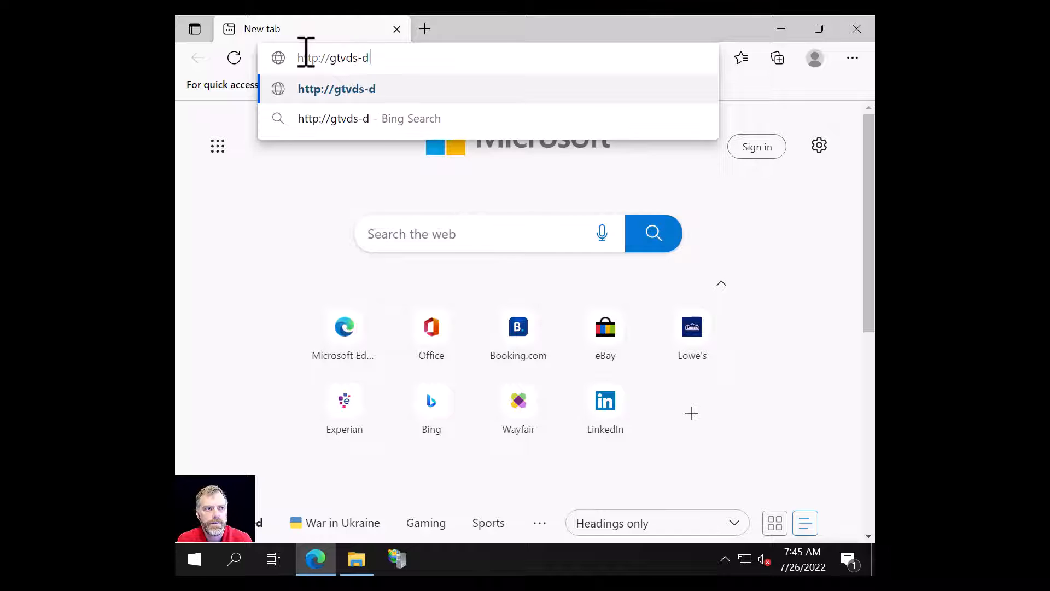
{"action": "type", "text": "emo/gtviewer"}
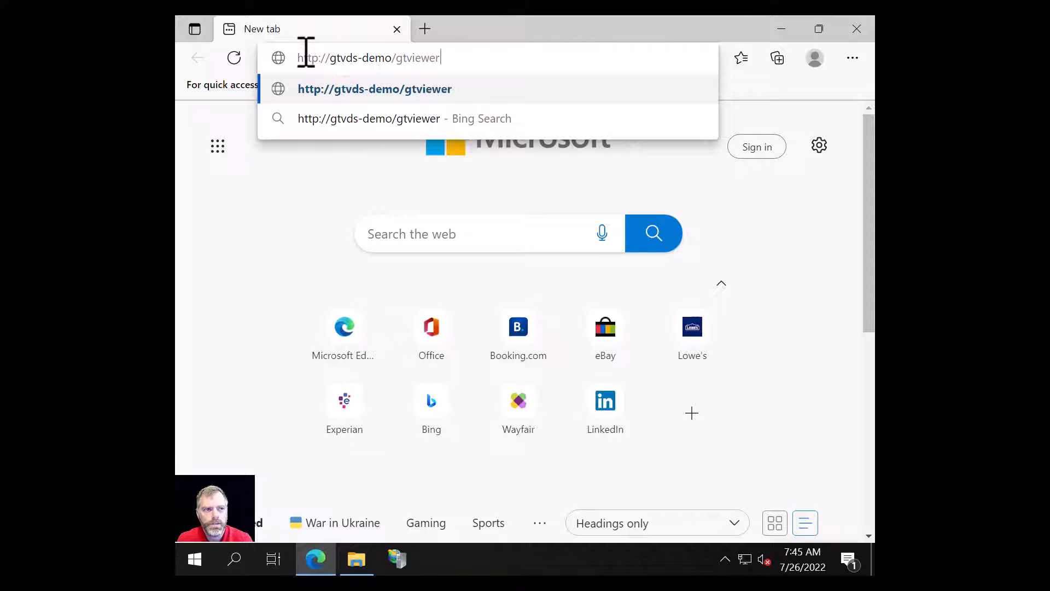
{"action": "type", "text": "/defau"}
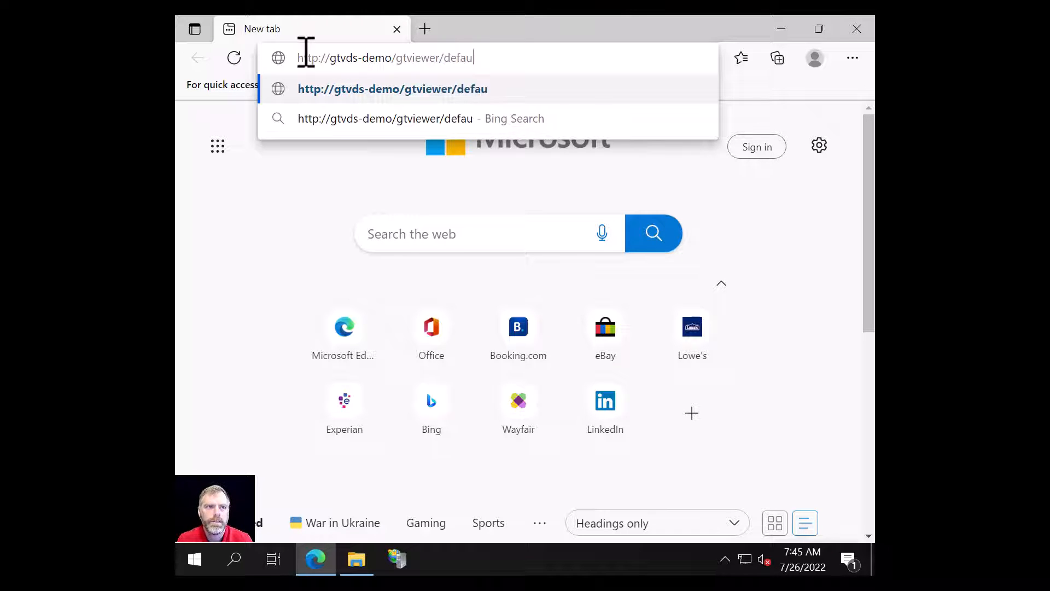
{"action": "type", "text": "lt.html"}
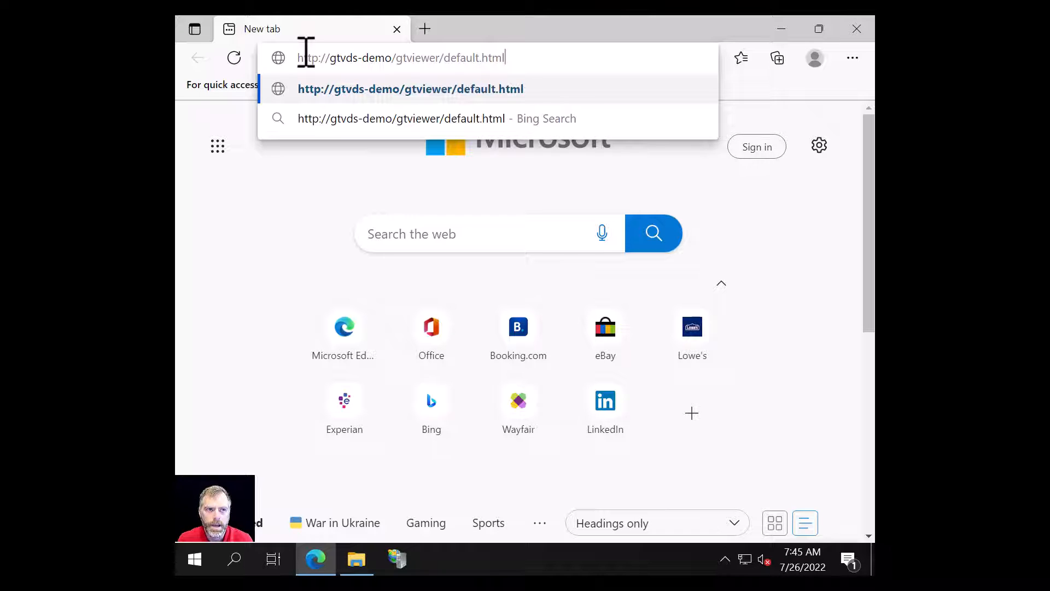
{"action": "key", "text": "Return"}
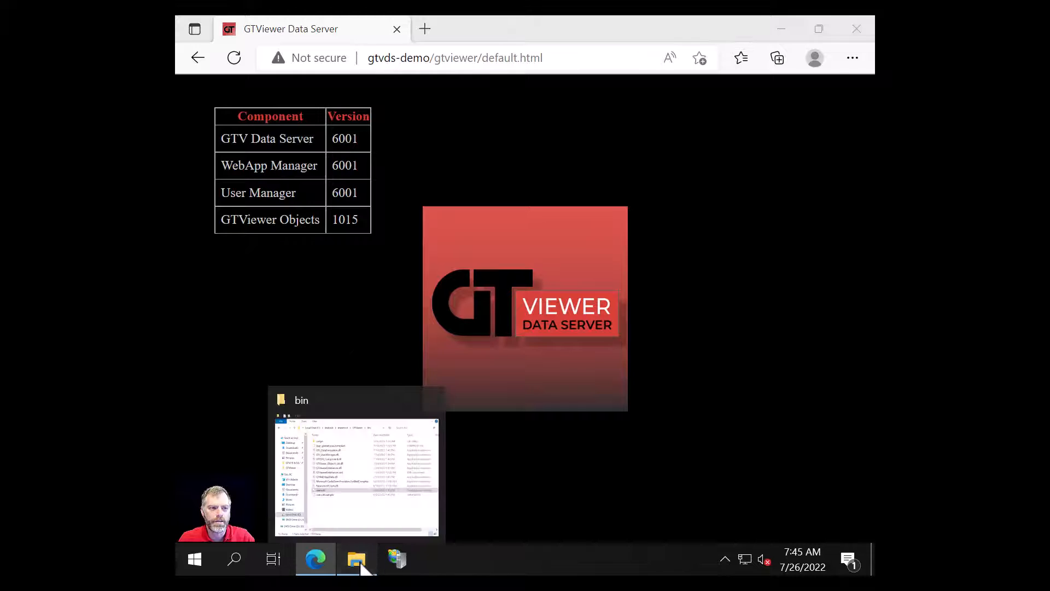
- Open GTViewer_2022-07-26_07-45-23.log from the GTViewer Logfiles folder in Notepad
{"action": "left_click", "coordinate": [358, 560]}
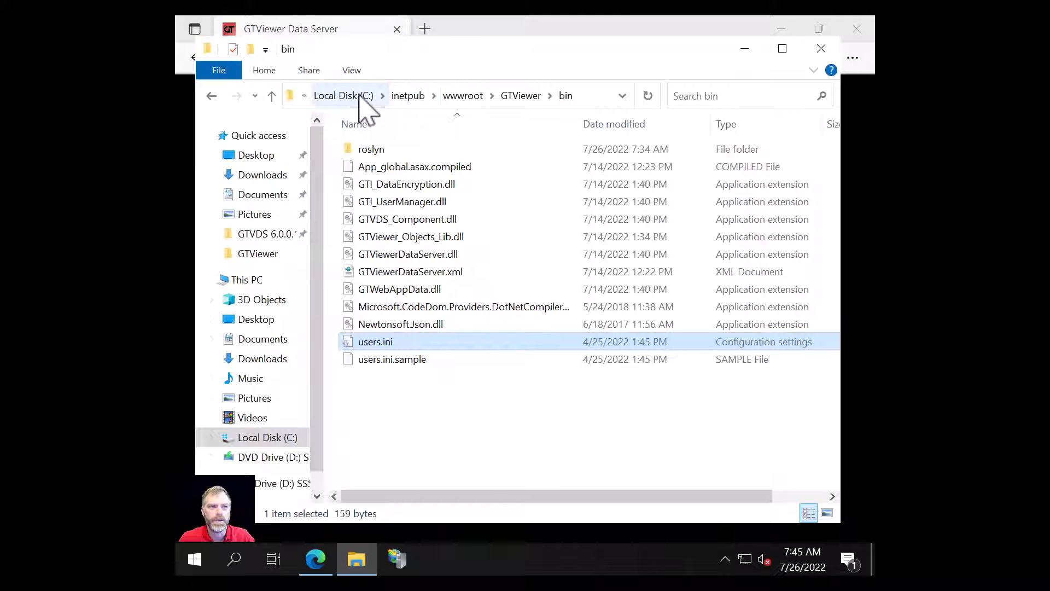
{"action": "left_click", "coordinate": [522, 96]}
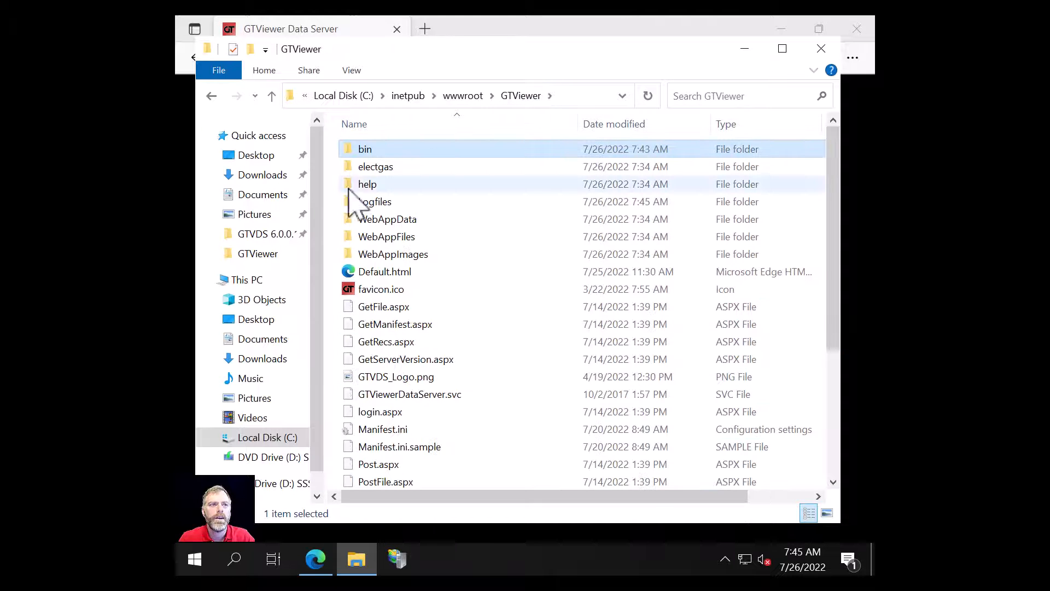
{"action": "double_click", "coordinate": [377, 199]}
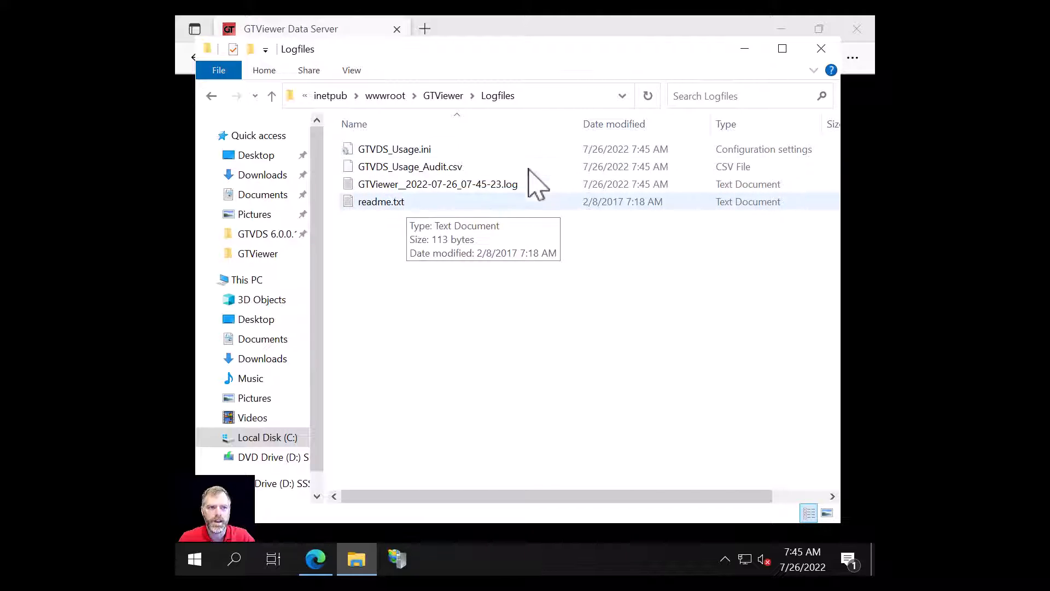
{"action": "double_click", "coordinate": [413, 185]}
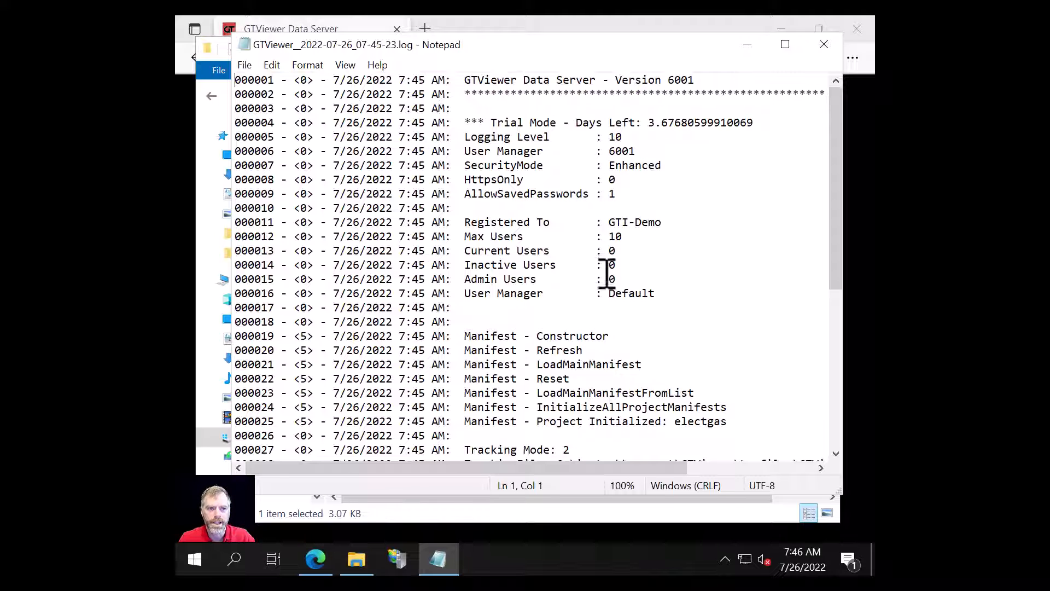
- Review the startup log's 'Project: electgas' entry, then close the log in Notepad
{"action": "scroll", "coordinate": [601, 271], "scroll_direction": "down", "scroll_amount": 4}
{"action": "scroll", "coordinate": [607, 254], "scroll_direction": "down", "scroll_amount": 2}
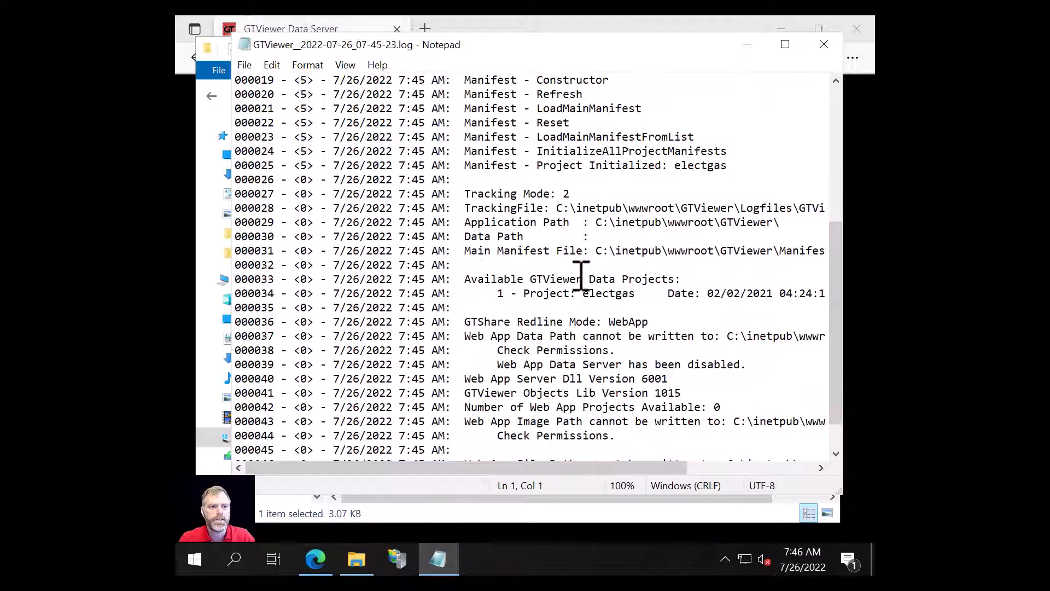
{"action": "left_click_drag", "start_coordinate": [477, 294], "coordinate": [747, 296]}
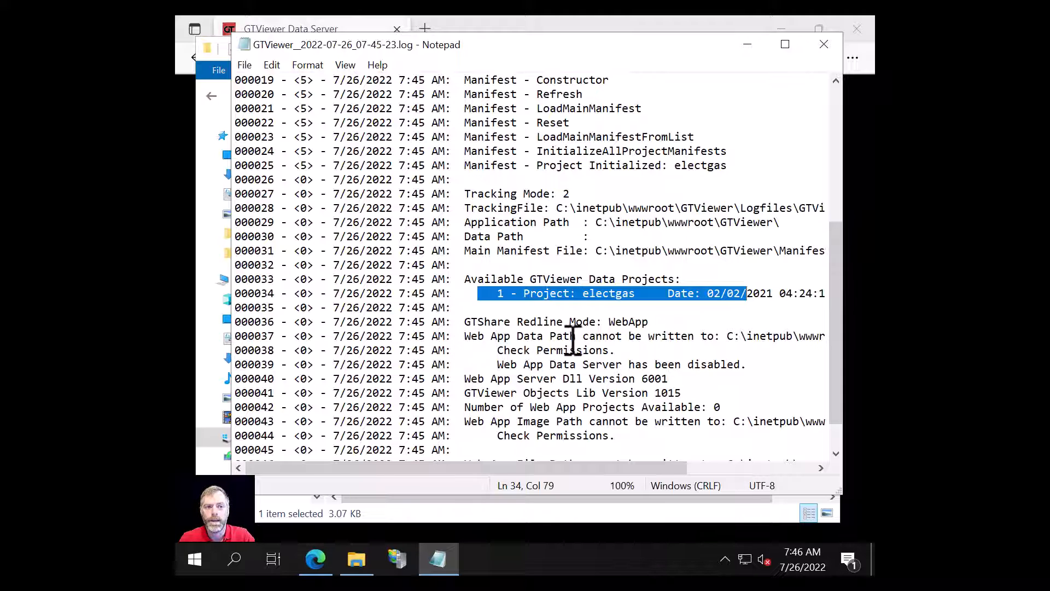
{"action": "scroll", "coordinate": [503, 358], "scroll_direction": "down", "scroll_amount": 1}
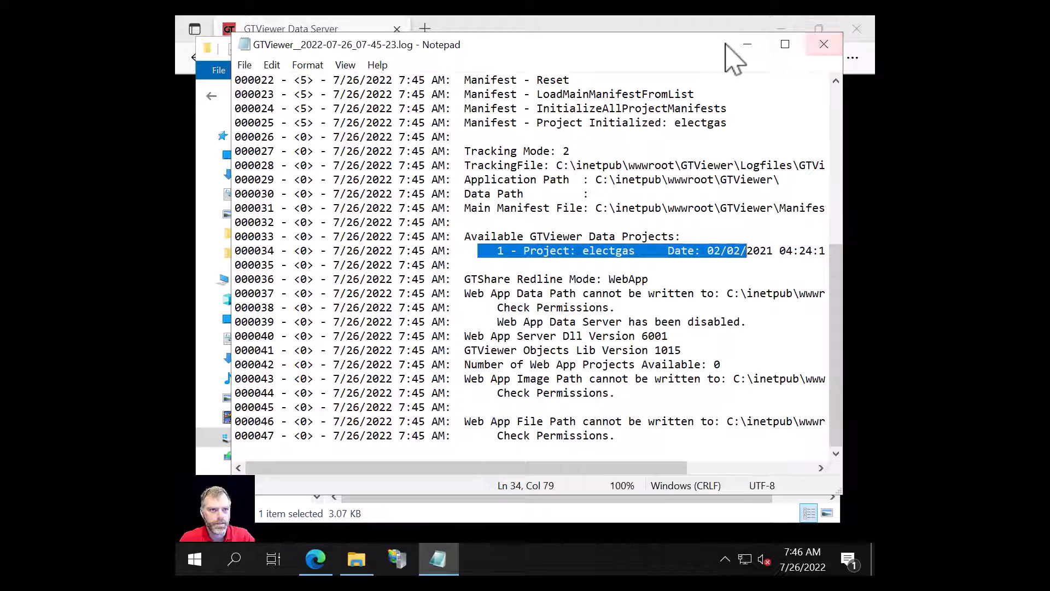
{"action": "left_click_drag", "start_coordinate": [678, 54], "coordinate": [674, 118]}
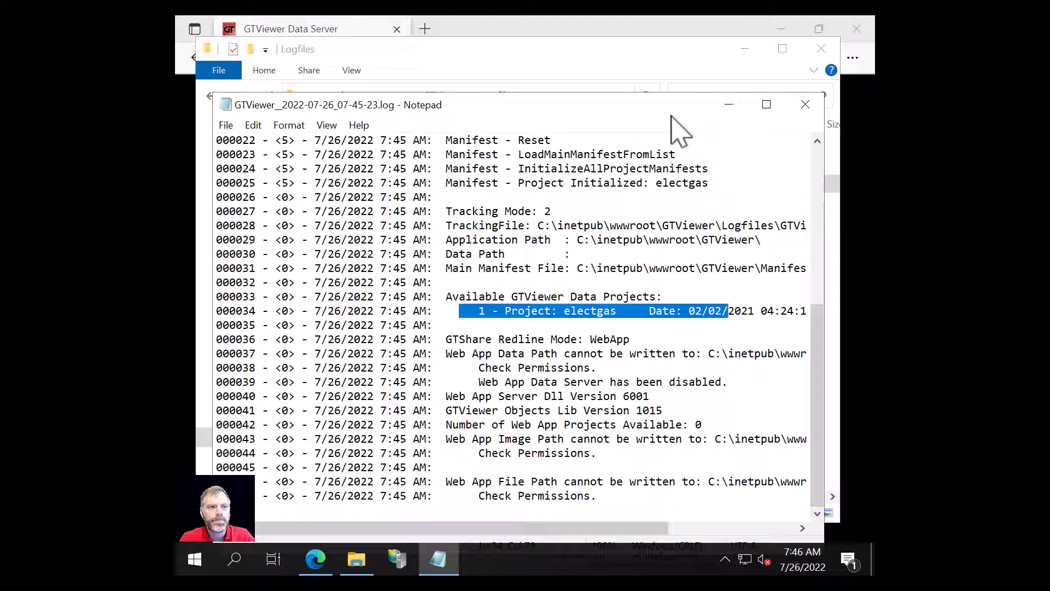
{"action": "left_click", "coordinate": [805, 104]}
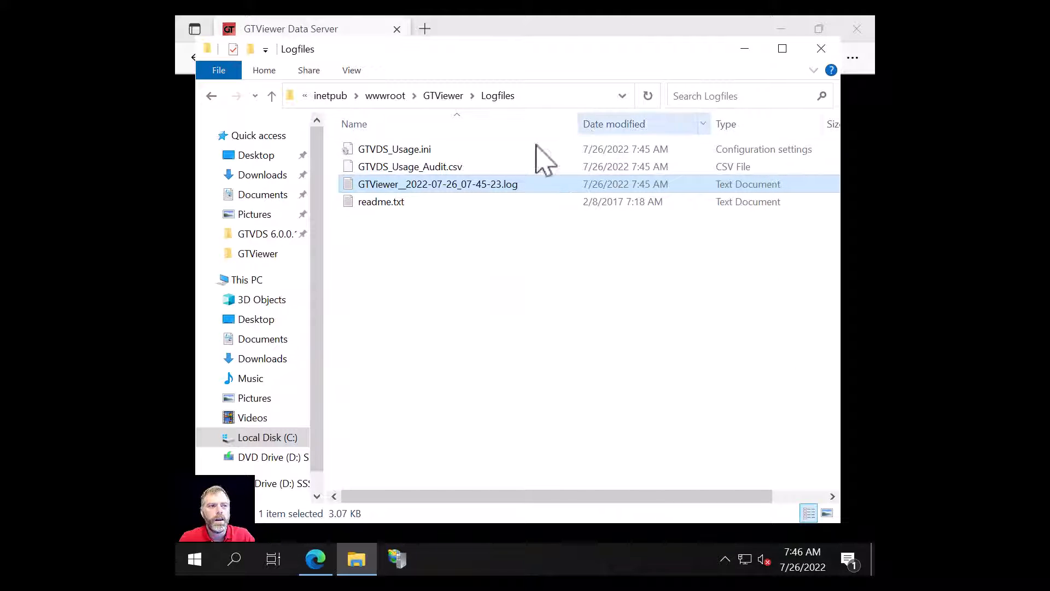
- Review GTVDS_Usage.ini and GTVDS_Usage_Audit.csv (opened with Notepad), then close the Logfiles window
{"action": "double_click", "coordinate": [408, 149]}
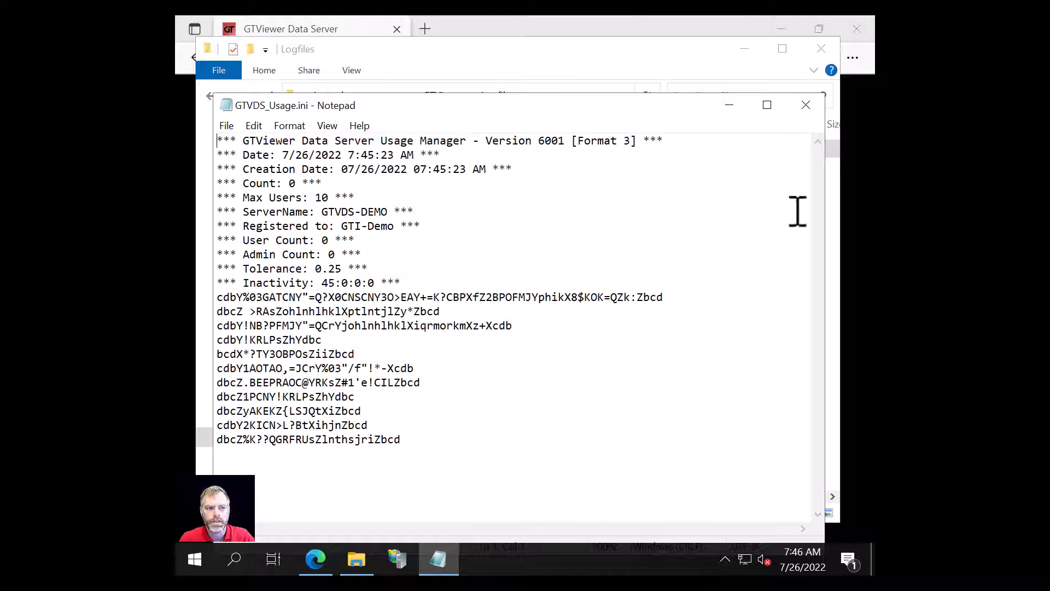
{"action": "left_click", "coordinate": [805, 105]}
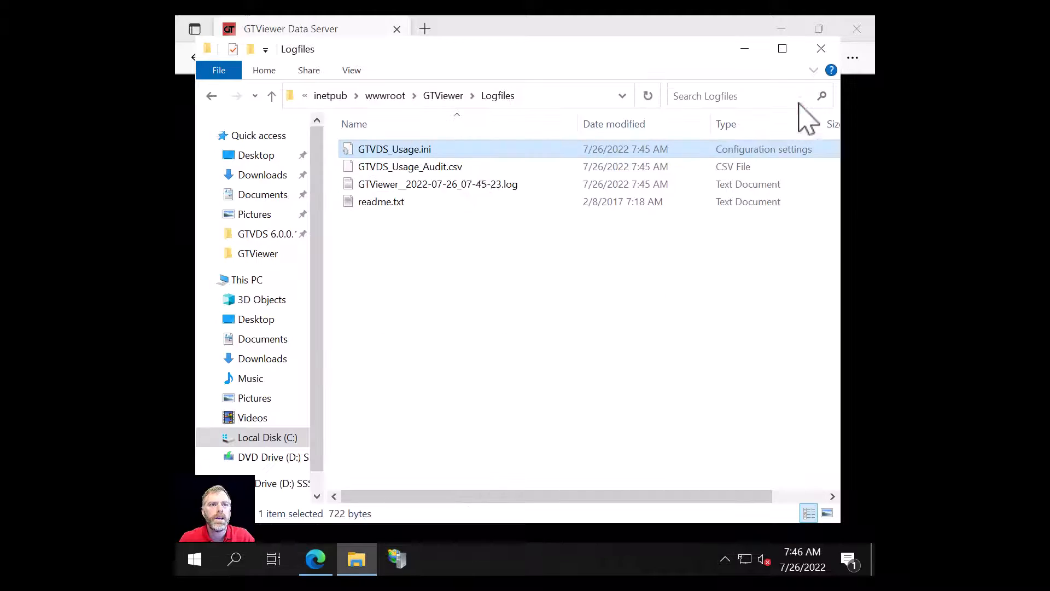
{"action": "left_click", "coordinate": [406, 167]}
{"action": "double_click", "coordinate": [406, 166]}
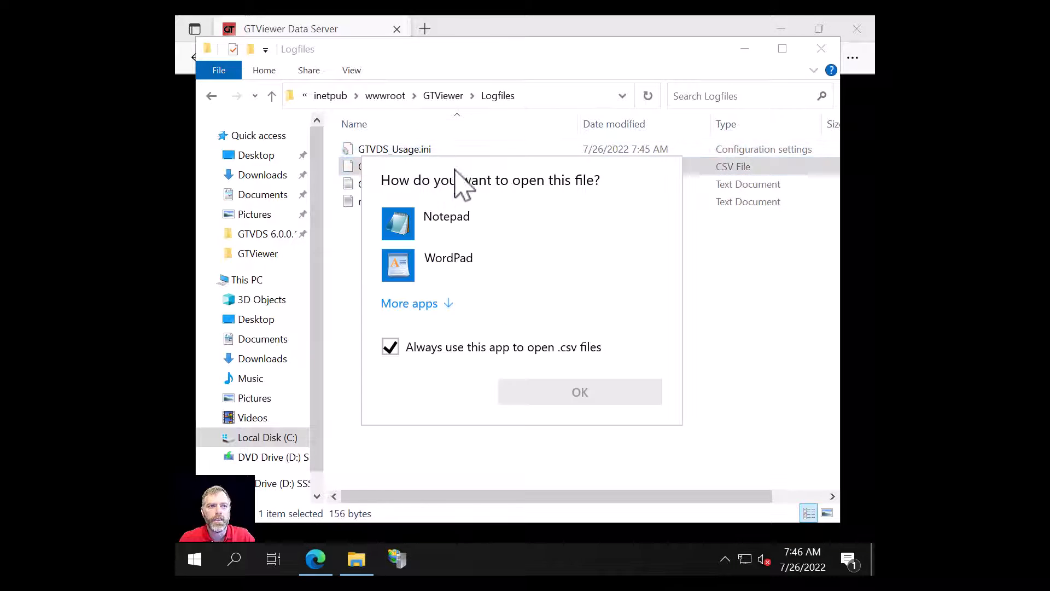
{"action": "left_click", "coordinate": [423, 233]}
{"action": "left_click", "coordinate": [546, 394]}
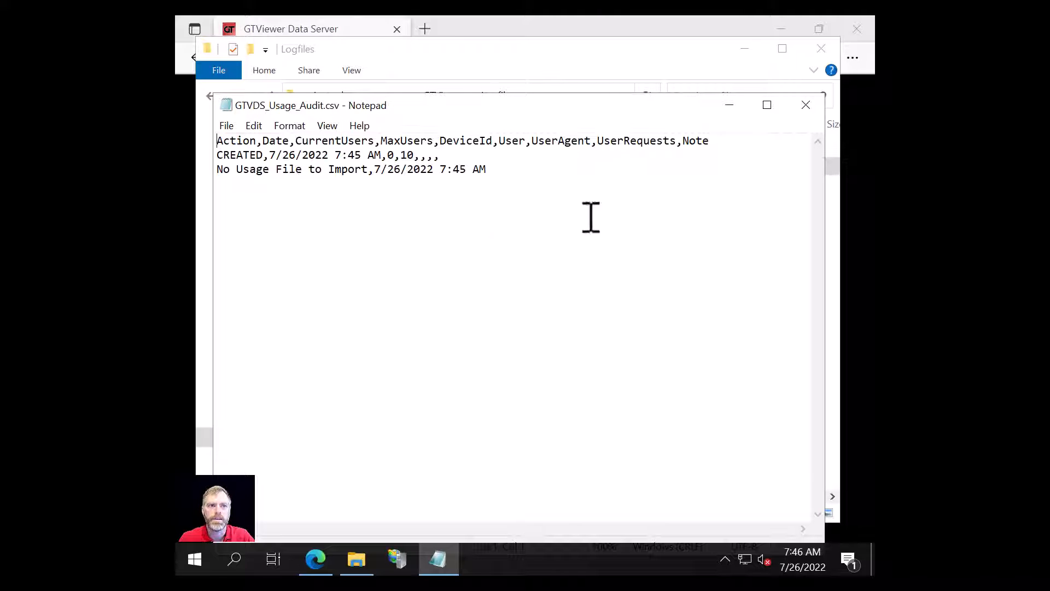
{"action": "left_click", "coordinate": [806, 105]}
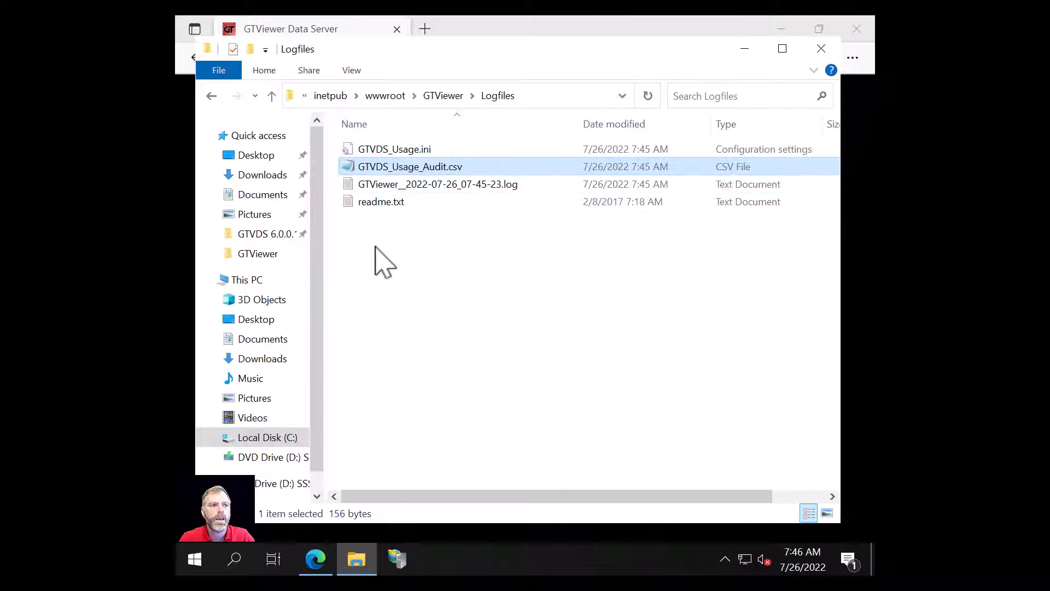
{"action": "left_click", "coordinate": [823, 56]}
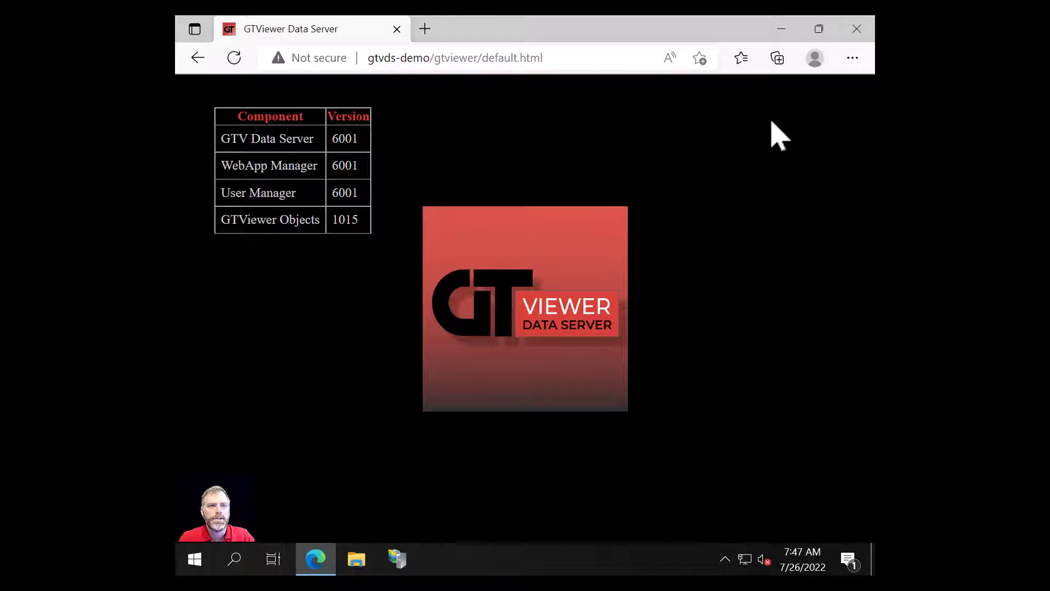
- Launch GTVDS_Reset.exe from GTVDS 6.0.0.1\Tools\GTVDS_Reset and close File Explorer
{"action": "left_click", "coordinate": [857, 29]}
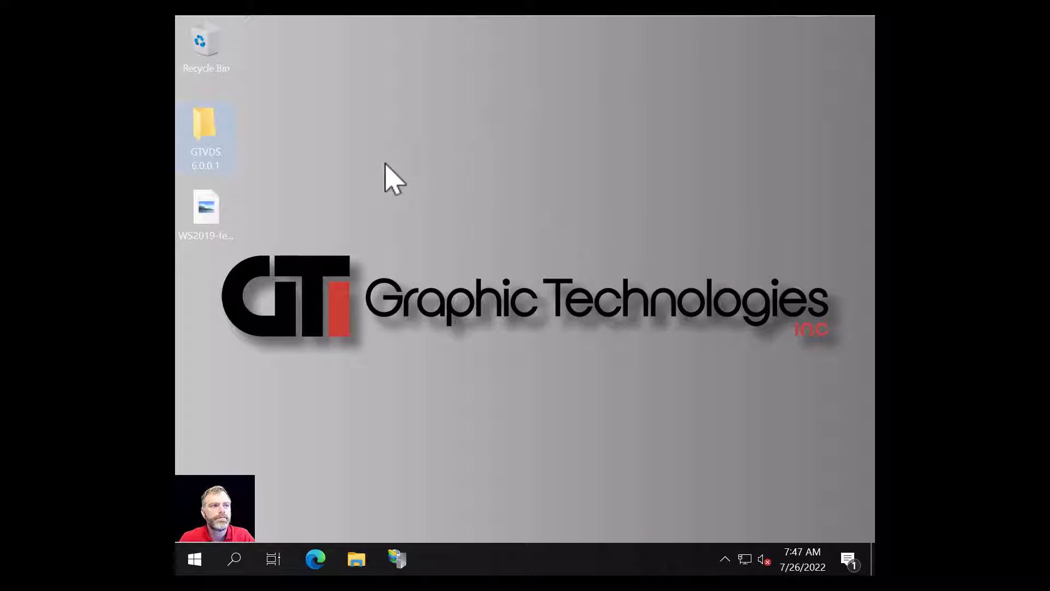
{"action": "double_click", "coordinate": [206, 134]}
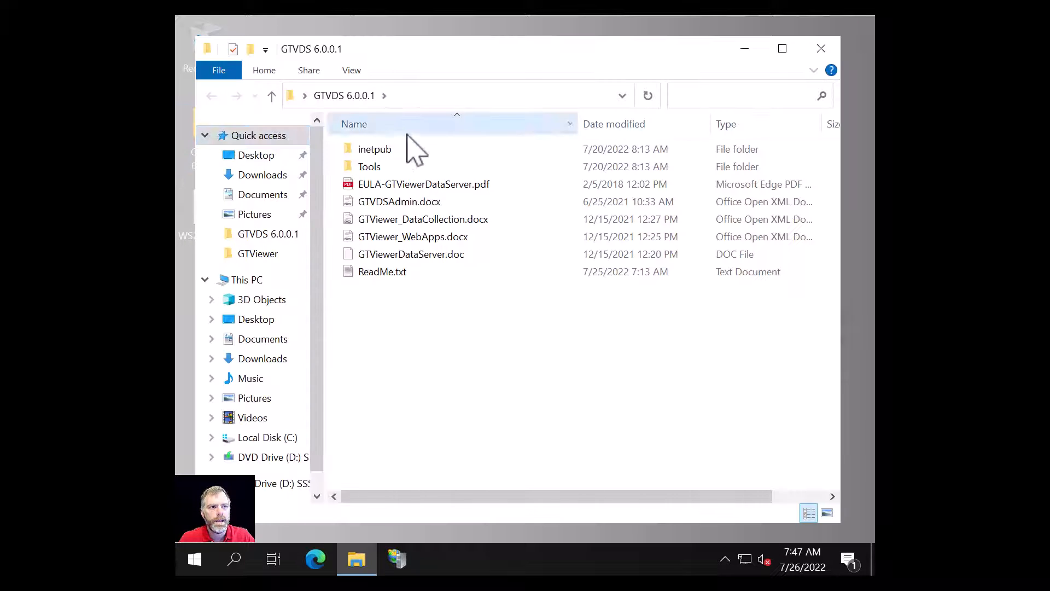
{"action": "double_click", "coordinate": [378, 167]}
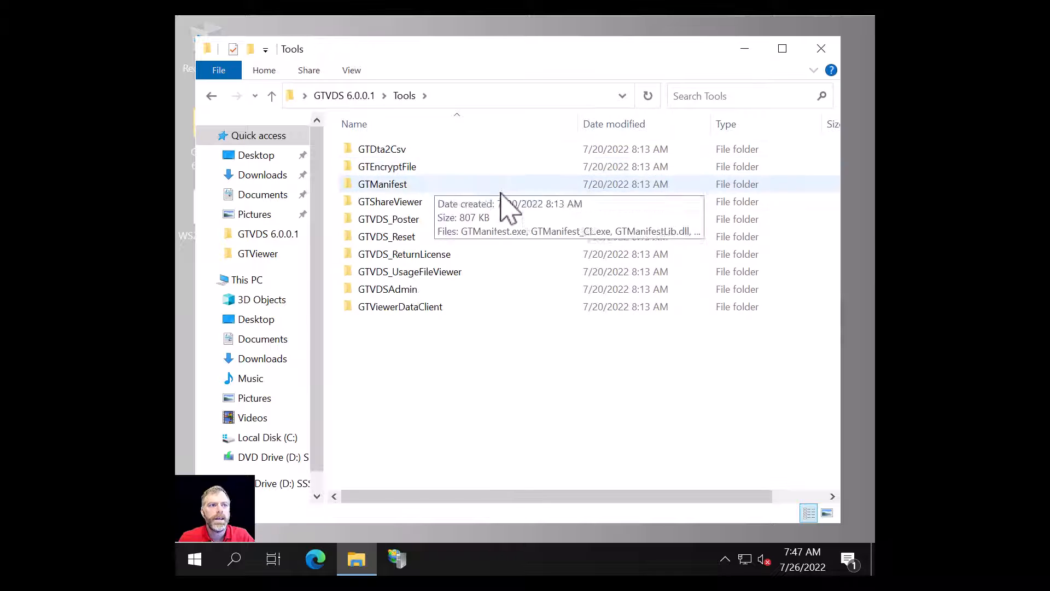
{"action": "double_click", "coordinate": [377, 237]}
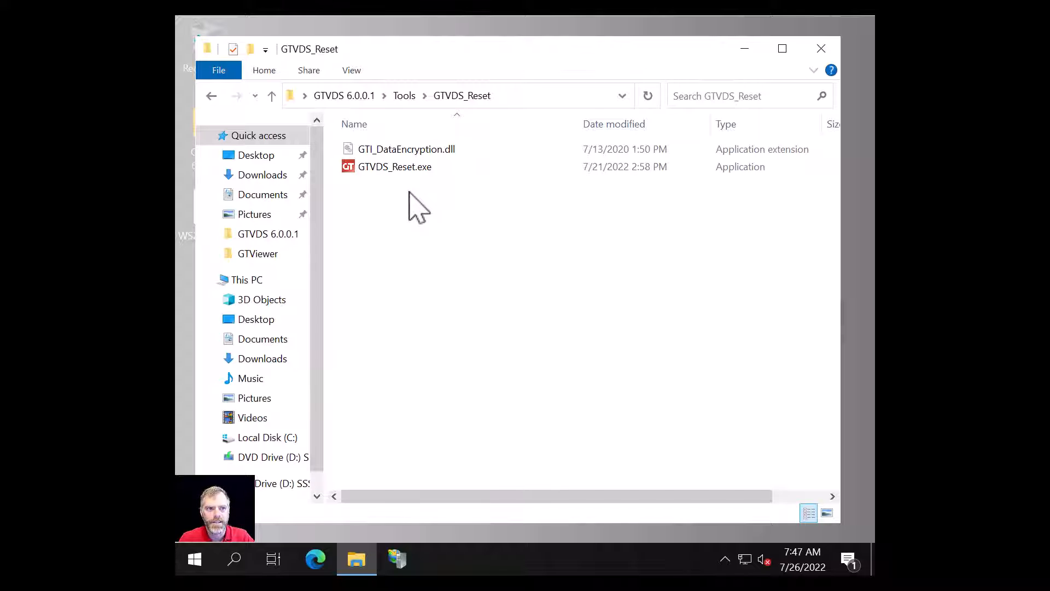
{"action": "left_click", "coordinate": [386, 167]}
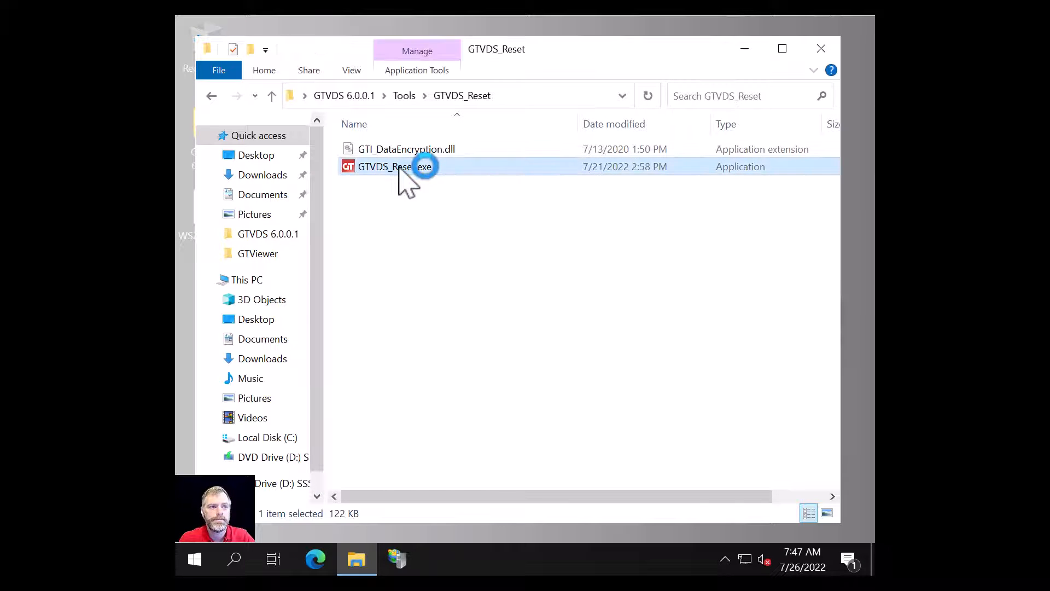
{"action": "double_click", "coordinate": [398, 168]}
{"action": "left_click", "coordinate": [820, 49]}
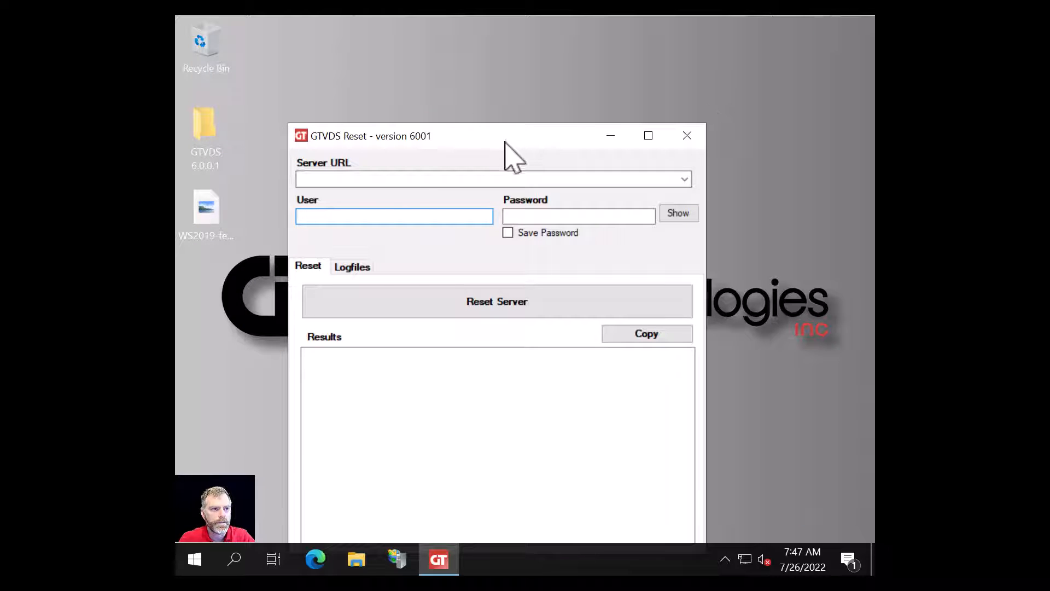
- Enter server gtvds-demo, an administrator user name and password, and enable Save Password
{"action": "left_click_drag", "start_coordinate": [504, 142], "coordinate": [520, 72]}
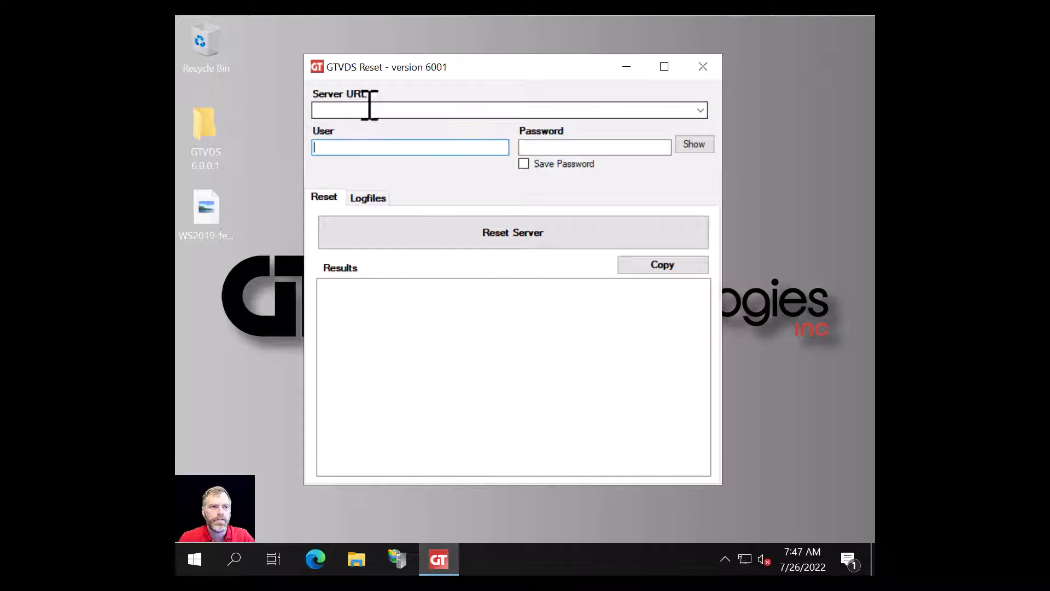
{"action": "left_click", "coordinate": [348, 109]}
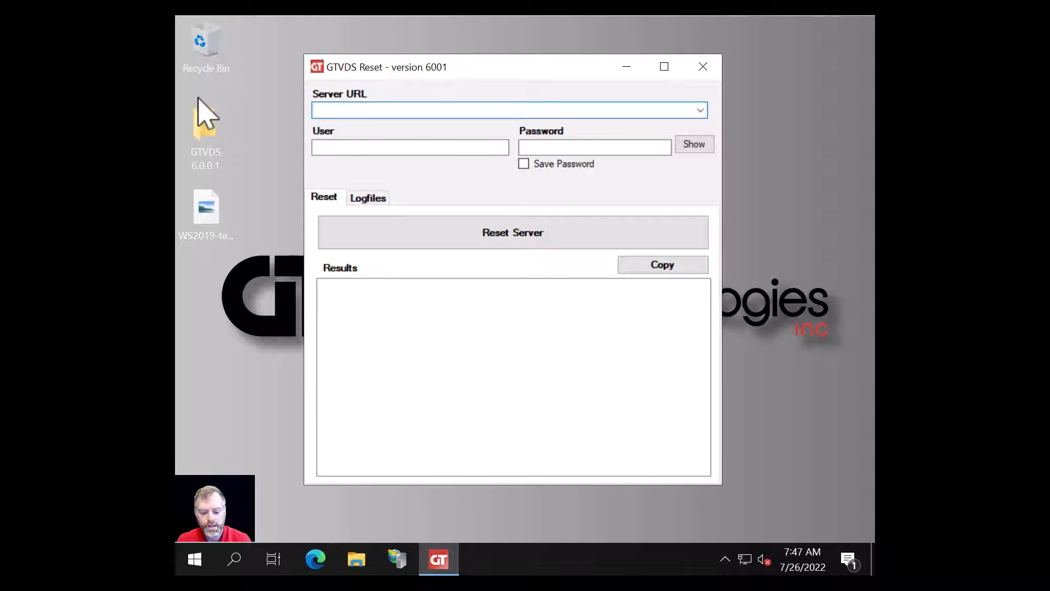
{"action": "type", "text": "gtvd"}
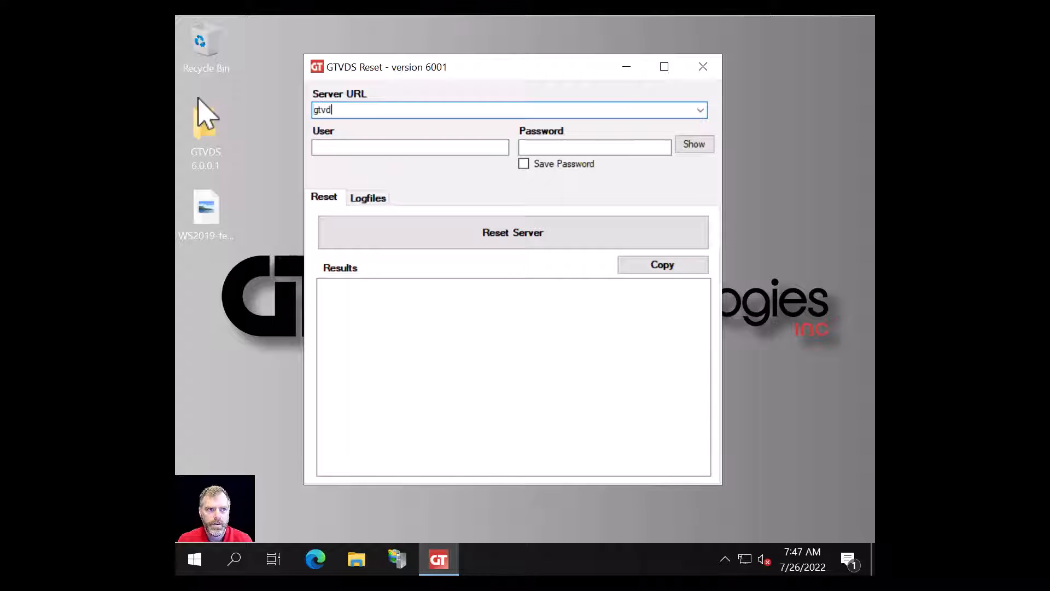
{"action": "type", "text": "s-demo"}
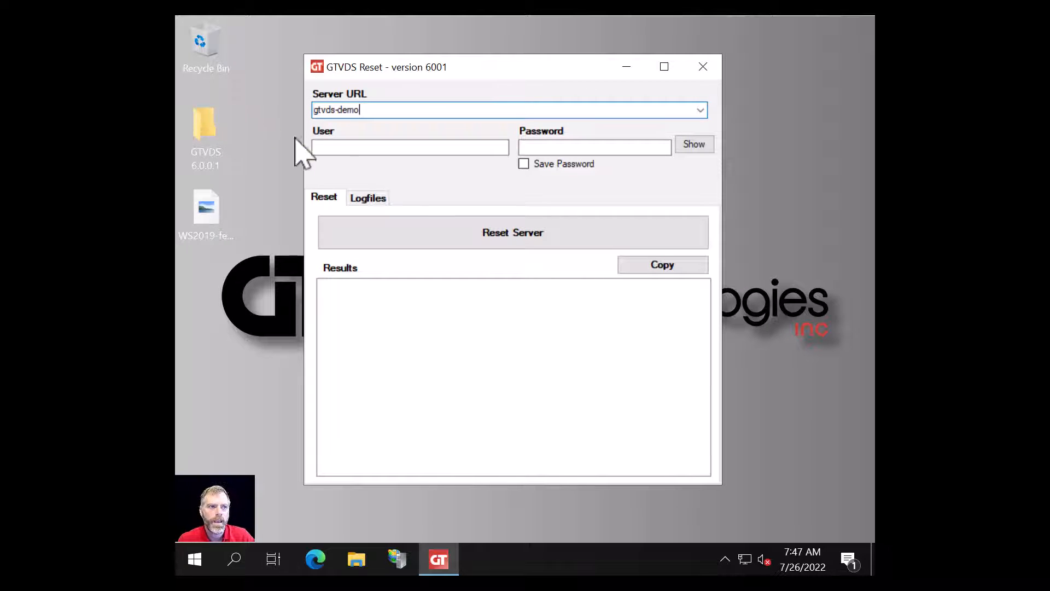
{"action": "left_click", "coordinate": [347, 145]}
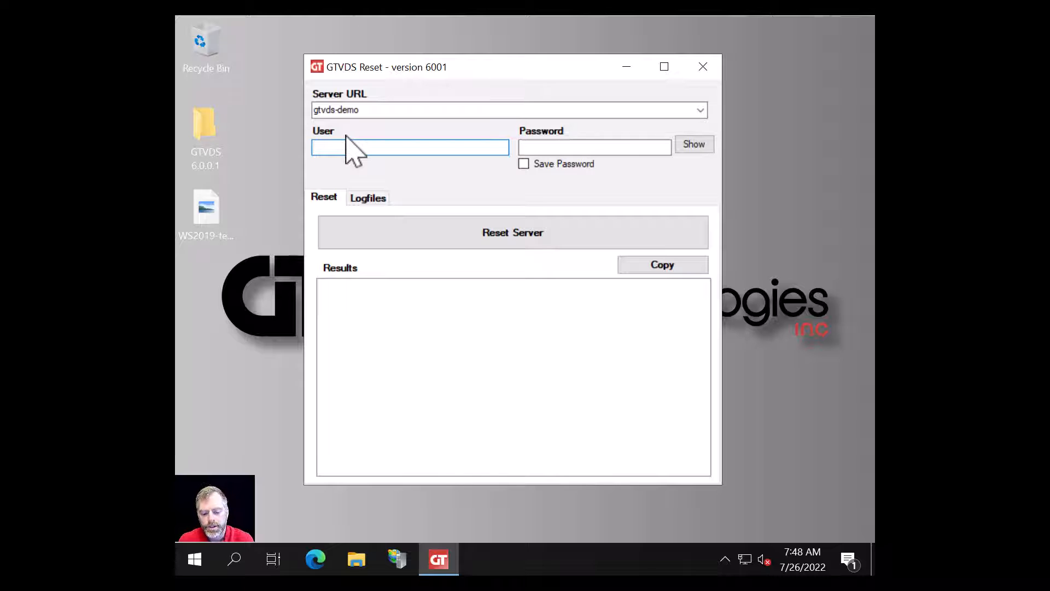
{"action": "type", "text": "admin"}
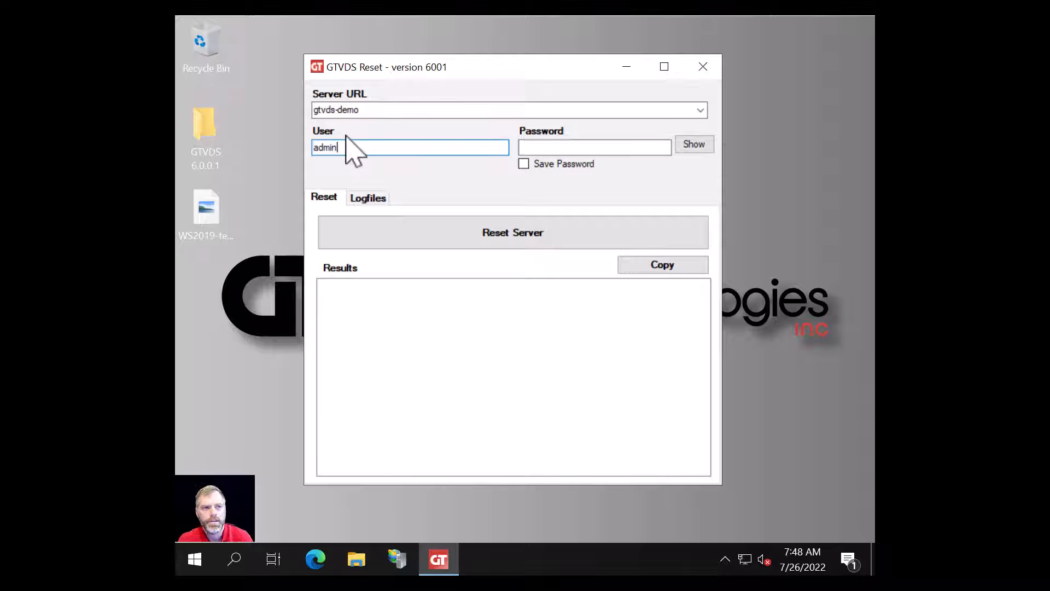
{"action": "left_click", "coordinate": [572, 145]}
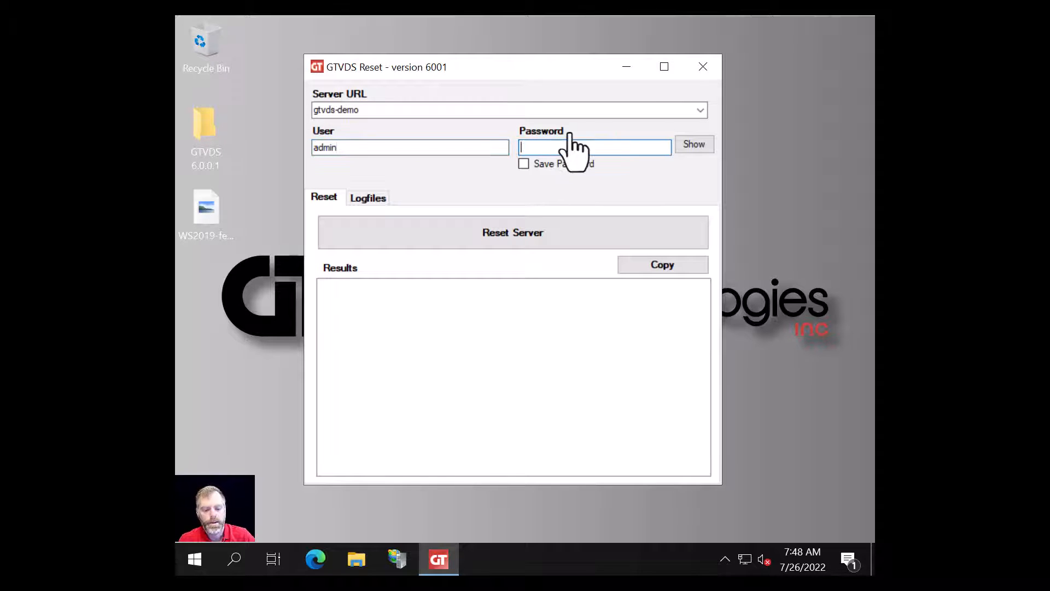
{"action": "type", "text": "*****"}
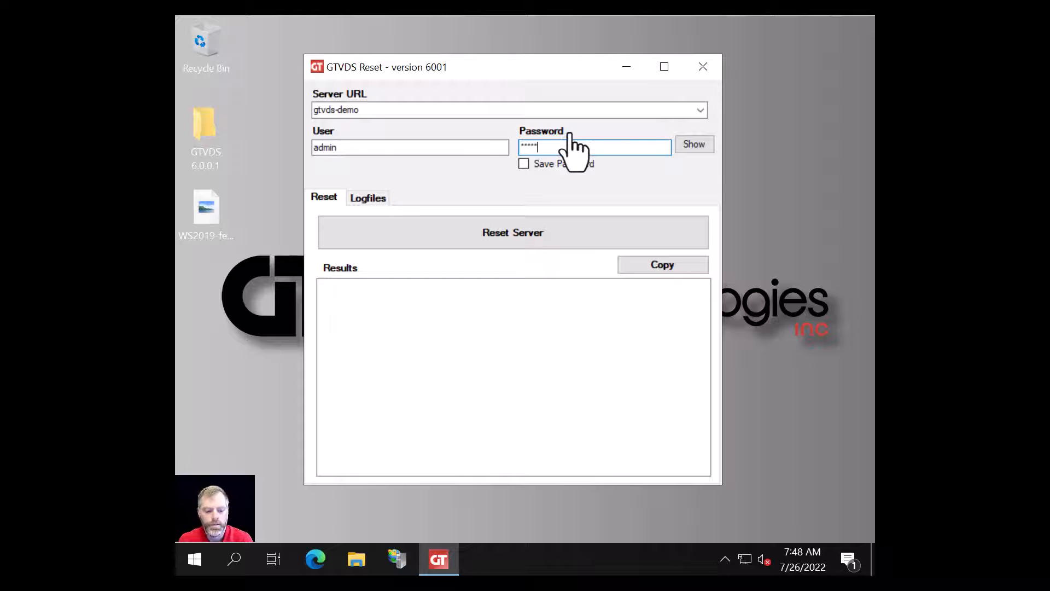
{"action": "type", "text": "***"}
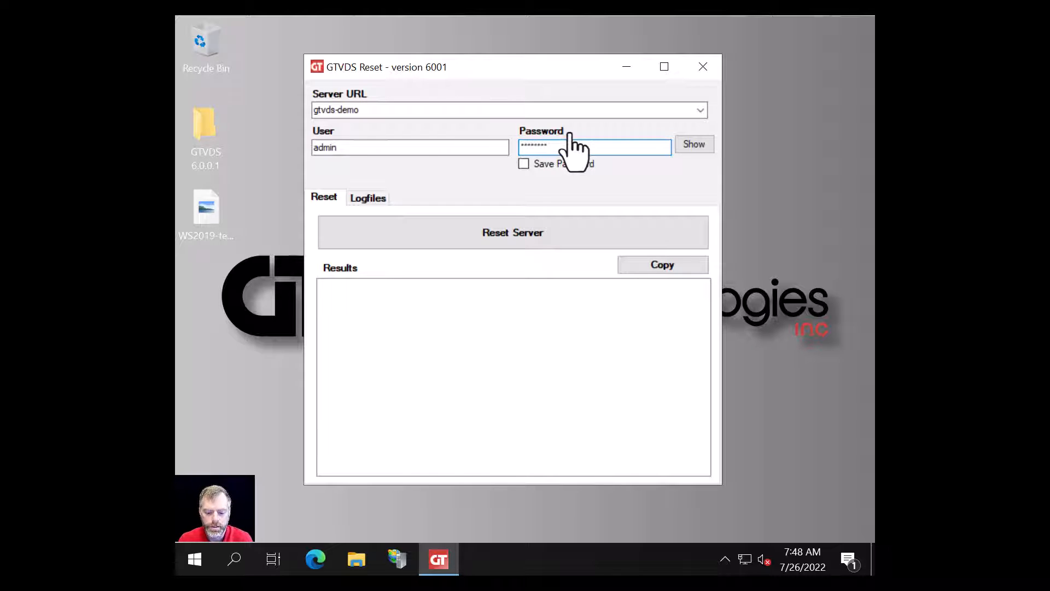
{"action": "left_click", "coordinate": [693, 144]}
{"action": "left_click", "coordinate": [690, 146]}
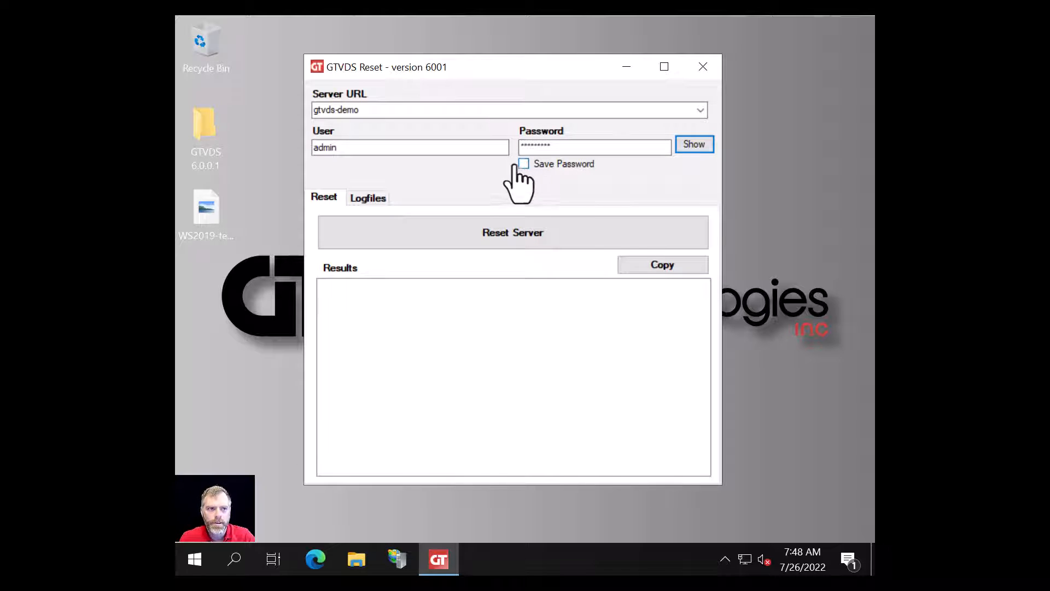
{"action": "left_click", "coordinate": [522, 165]}
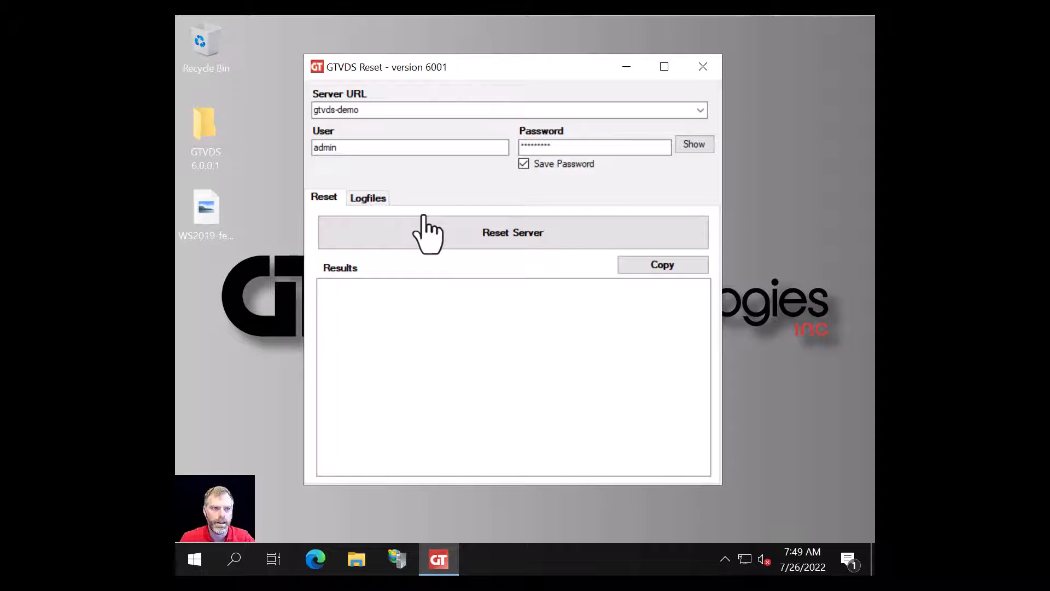
{"action": "left_click", "coordinate": [495, 234]}
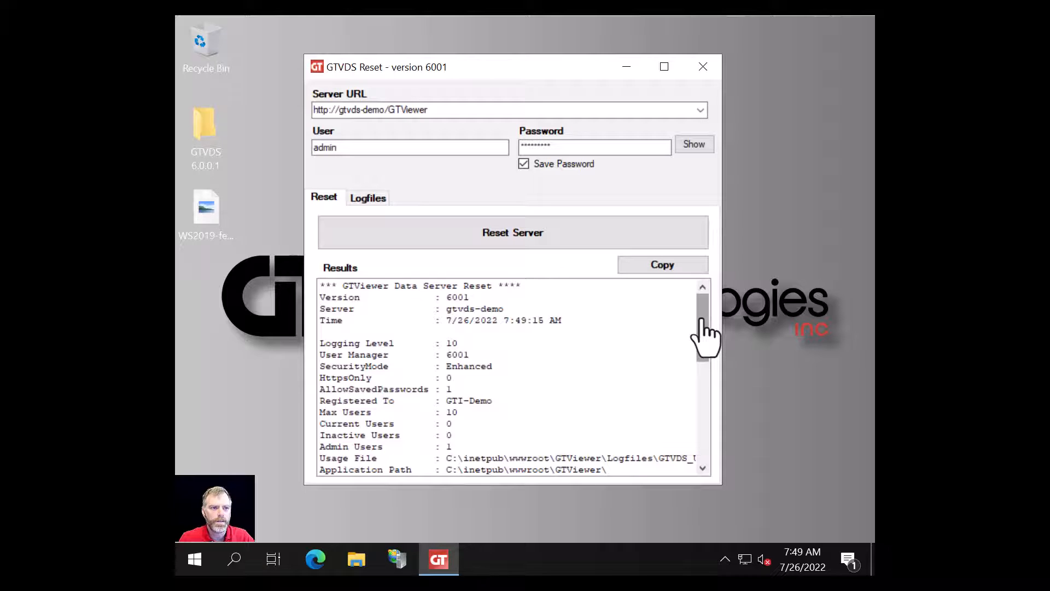
{"action": "left_click_drag", "start_coordinate": [701, 320], "coordinate": [701, 348]}
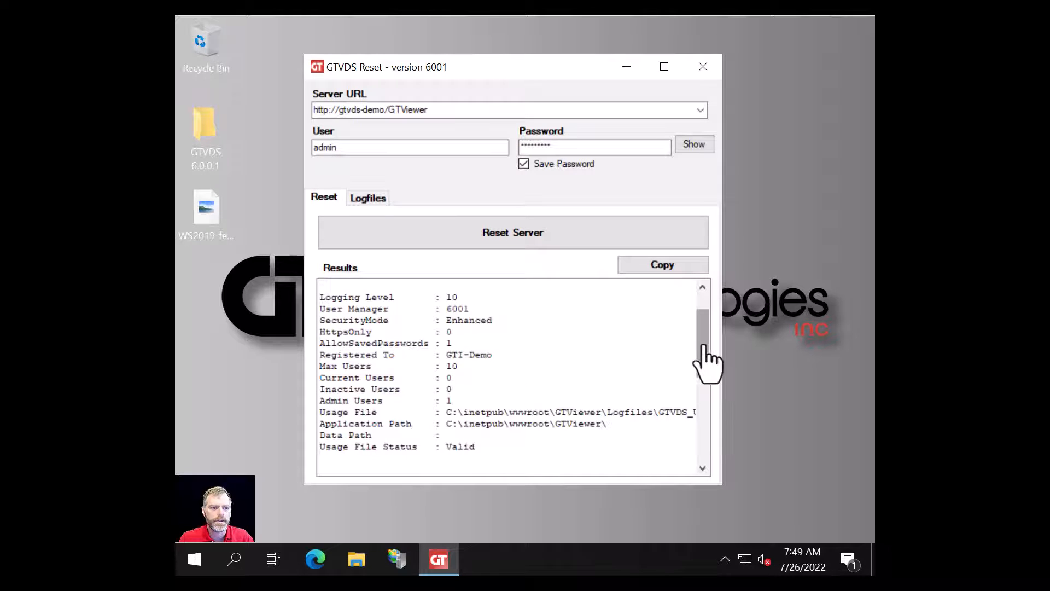
{"action": "left_click_drag", "start_coordinate": [703, 346], "coordinate": [704, 403]}
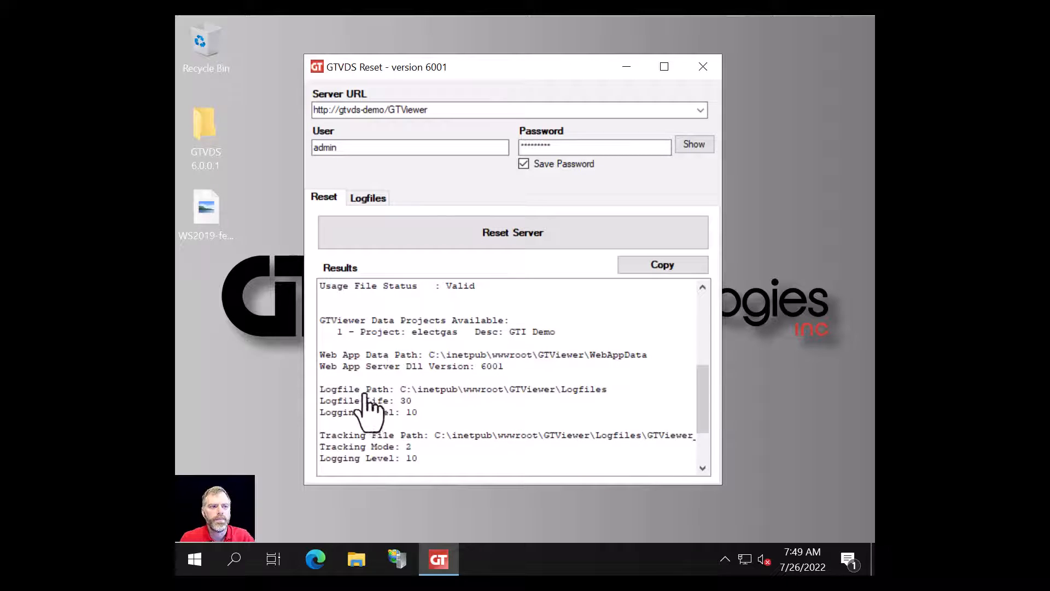
{"action": "scroll", "coordinate": [456, 407], "scroll_direction": "down", "scroll_amount": 2}
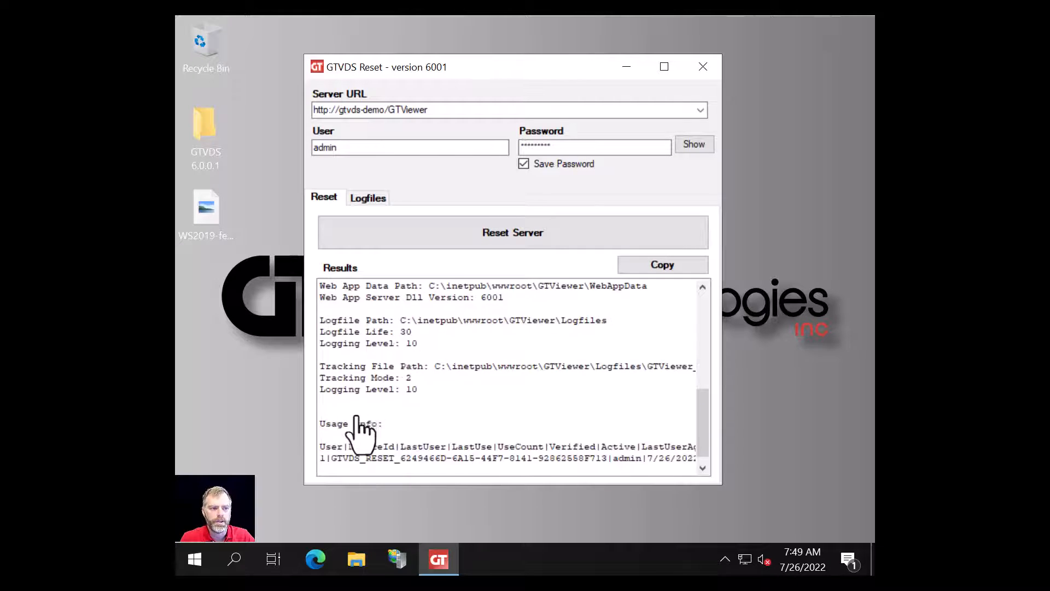
{"action": "scroll", "coordinate": [356, 417], "scroll_direction": "down", "scroll_amount": 1}
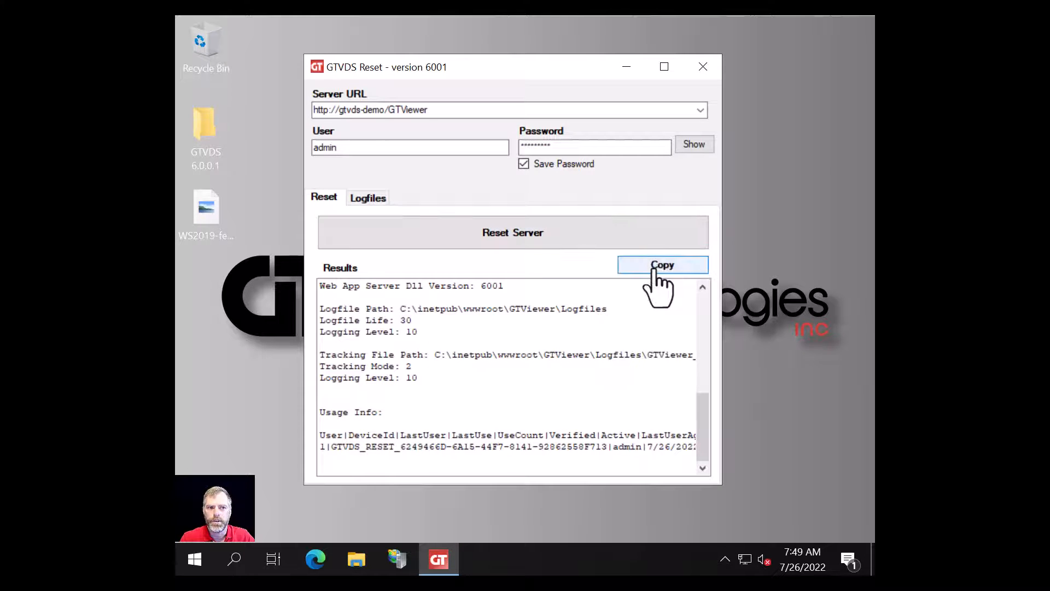
{"action": "left_click_drag", "start_coordinate": [704, 422], "coordinate": [703, 328]}
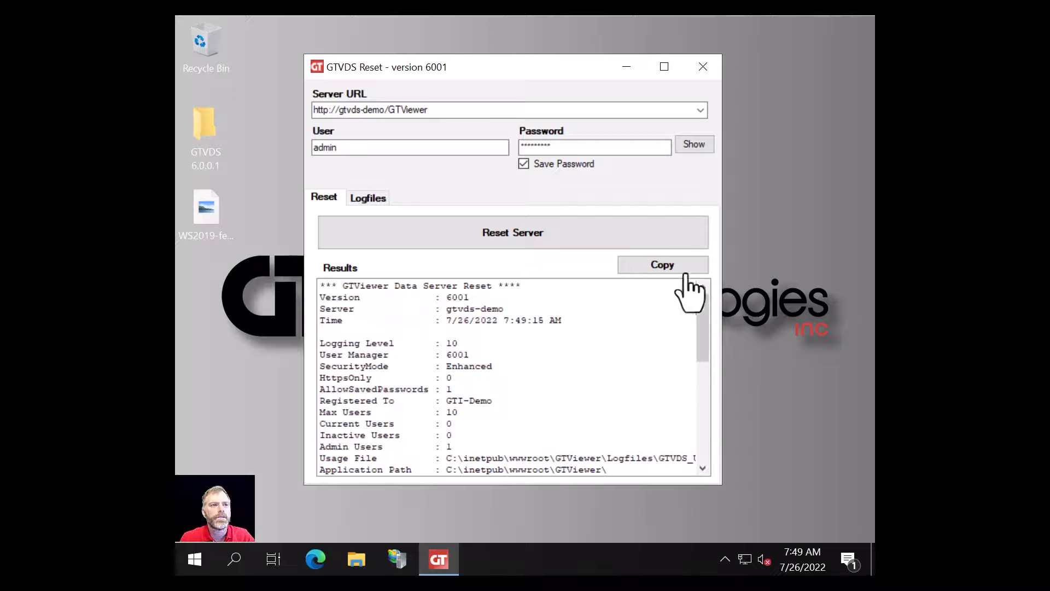
{"action": "left_click", "coordinate": [362, 198]}
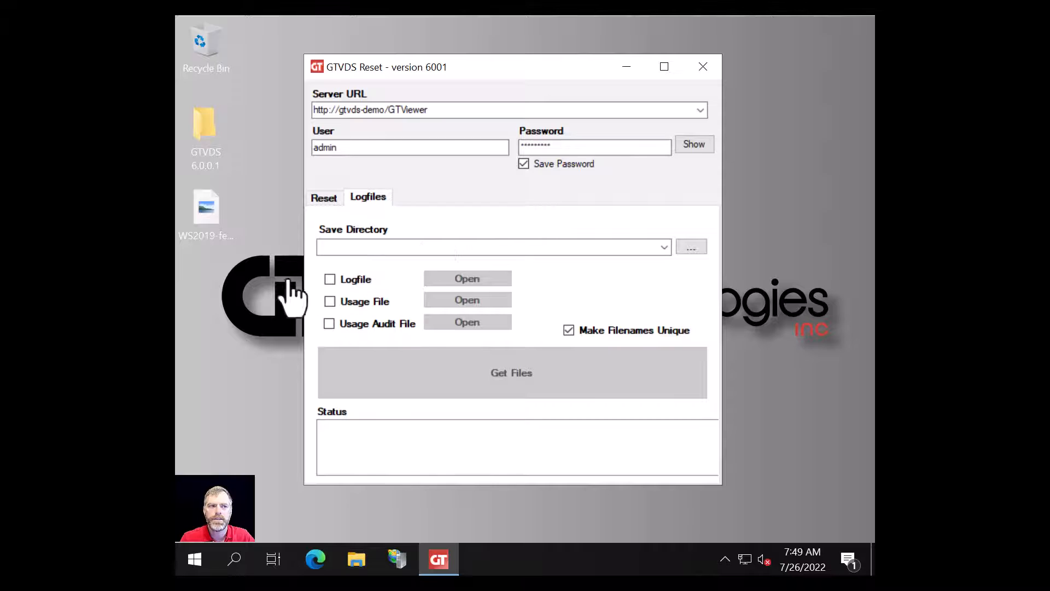
- Tick Logfile, Usage File and Usage Audit File for retrieval
{"action": "left_click", "coordinate": [330, 280]}
{"action": "left_click", "coordinate": [329, 302]}
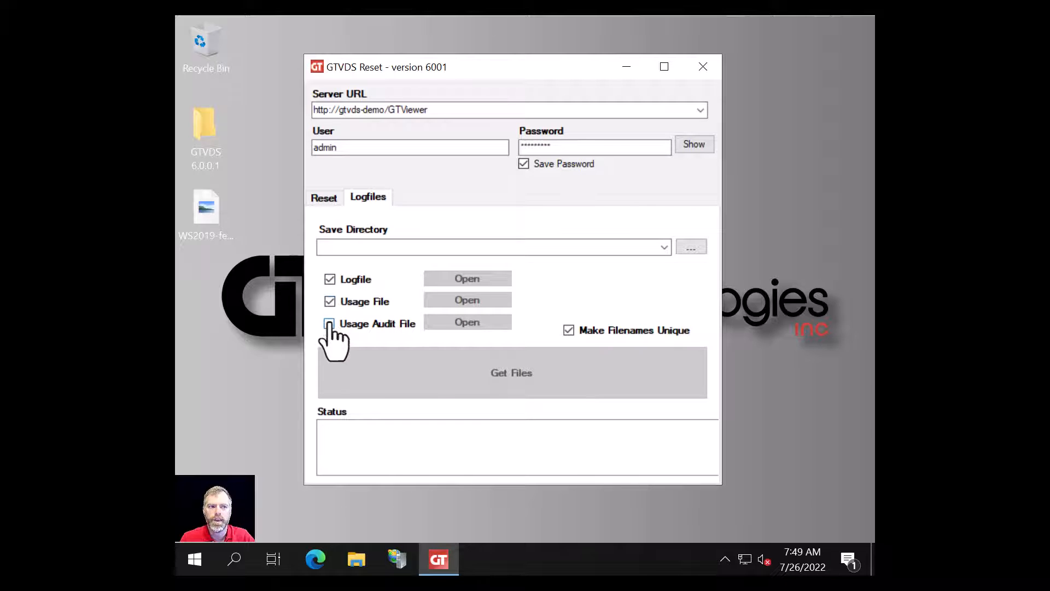
{"action": "left_click", "coordinate": [329, 324]}
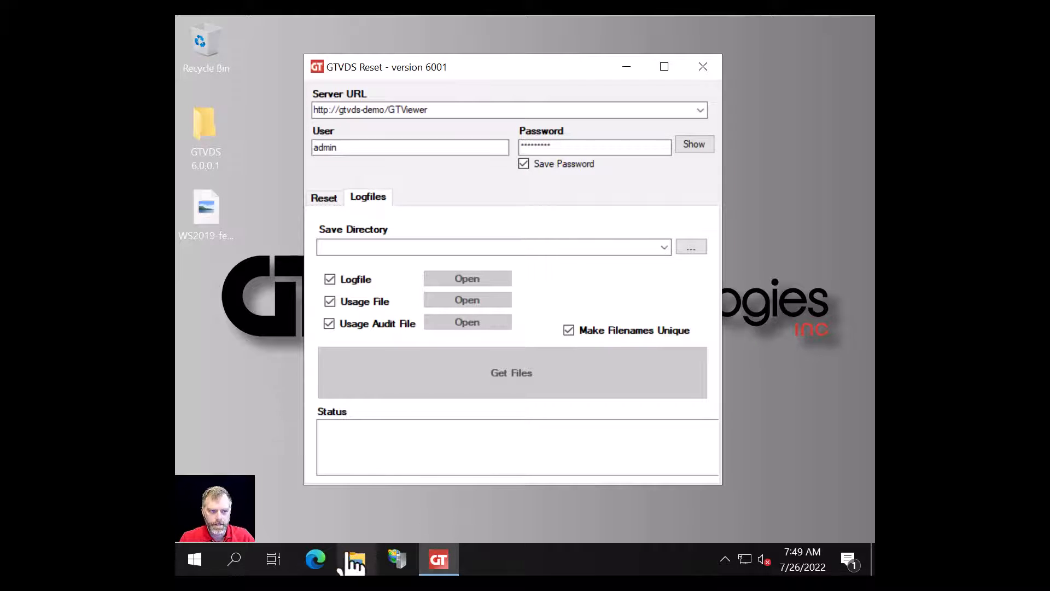
- Browse in File Explorer to C:\inetpub\wwwroot\GTViewer\Logfiles to view the server logs
{"action": "left_click", "coordinate": [356, 563]}
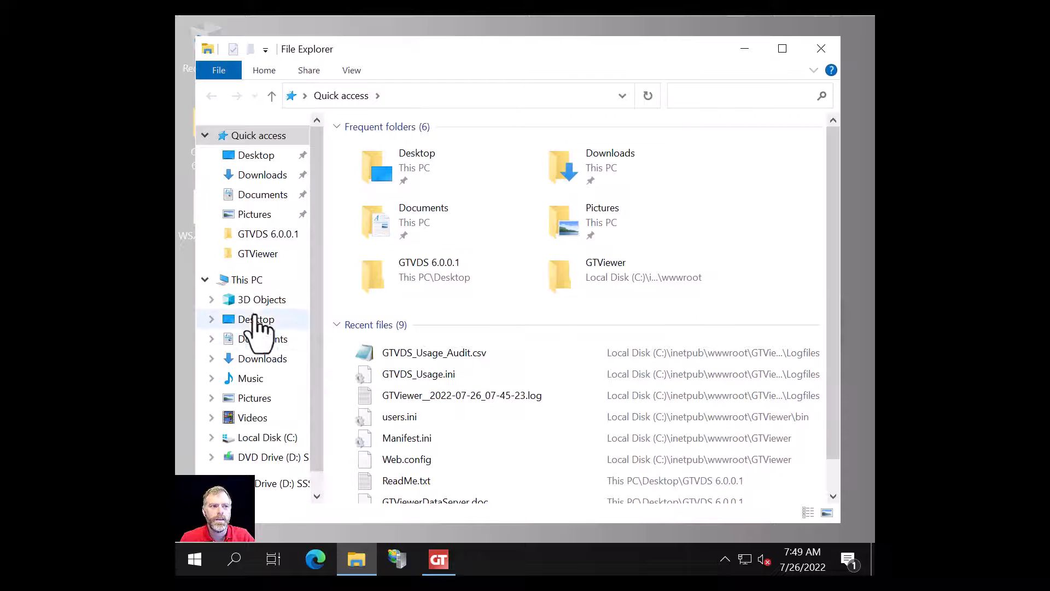
{"action": "left_click", "coordinate": [262, 436]}
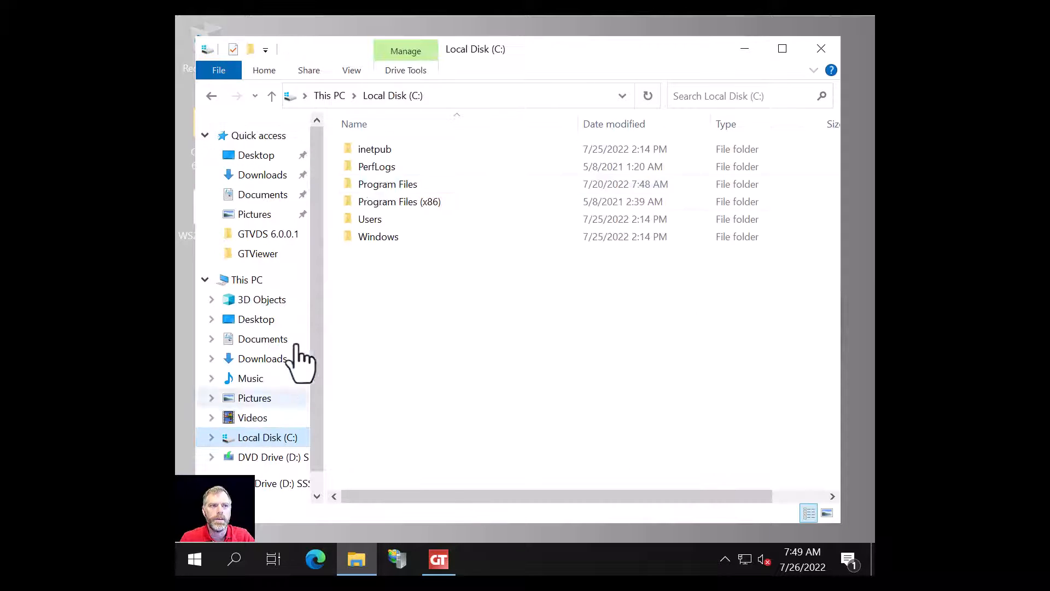
{"action": "double_click", "coordinate": [376, 149]}
{"action": "double_click", "coordinate": [377, 218]}
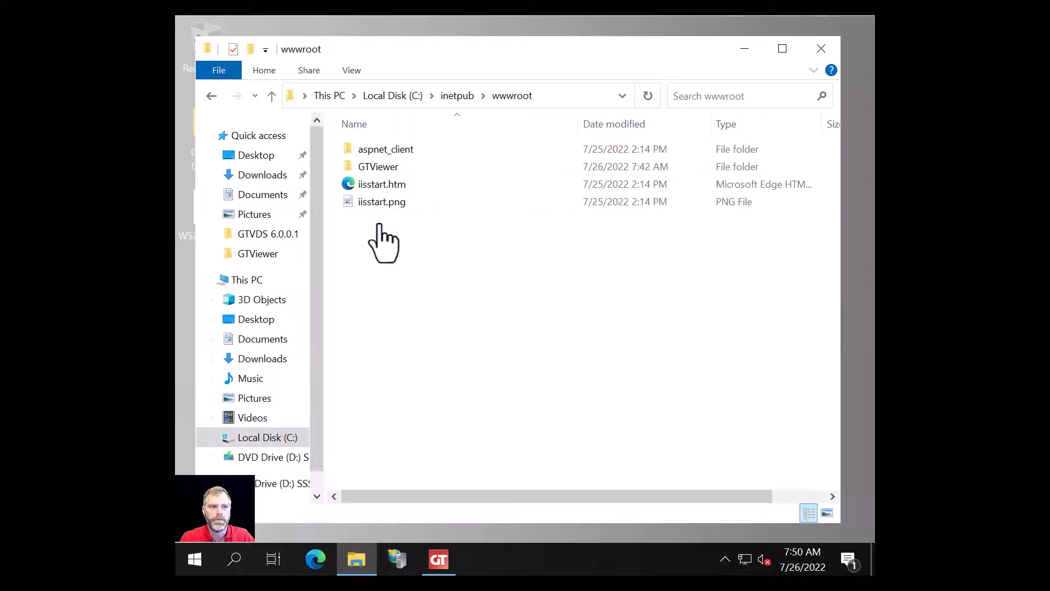
{"action": "double_click", "coordinate": [376, 166]}
{"action": "double_click", "coordinate": [376, 202]}
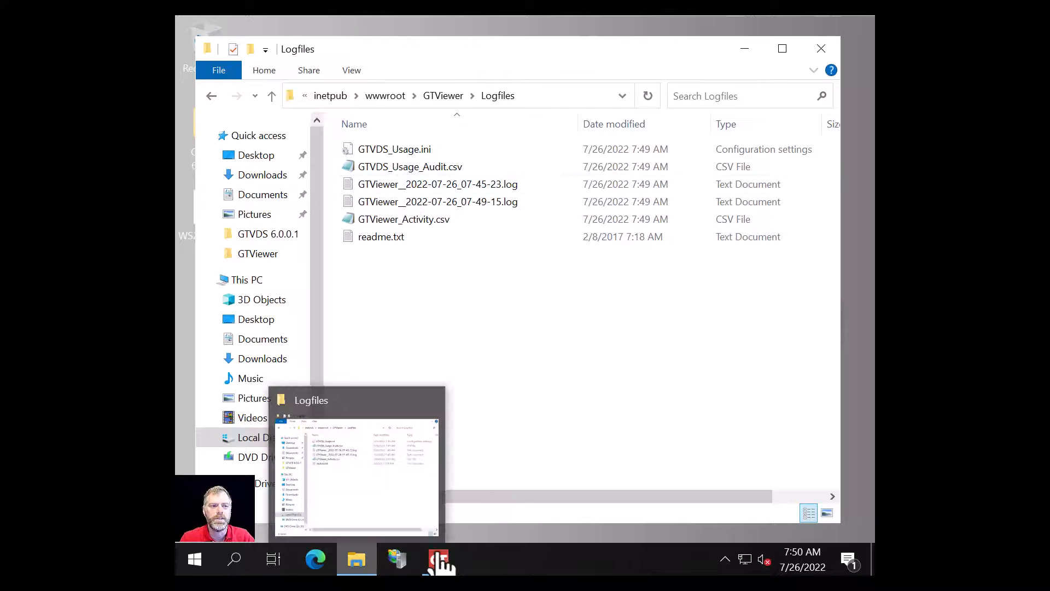
- Switch back to GTVDS Reset, revisit its Results and Logfiles pages, then close it
{"action": "mouse_move", "coordinate": [441, 560]}
{"action": "left_click", "coordinate": [433, 418]}
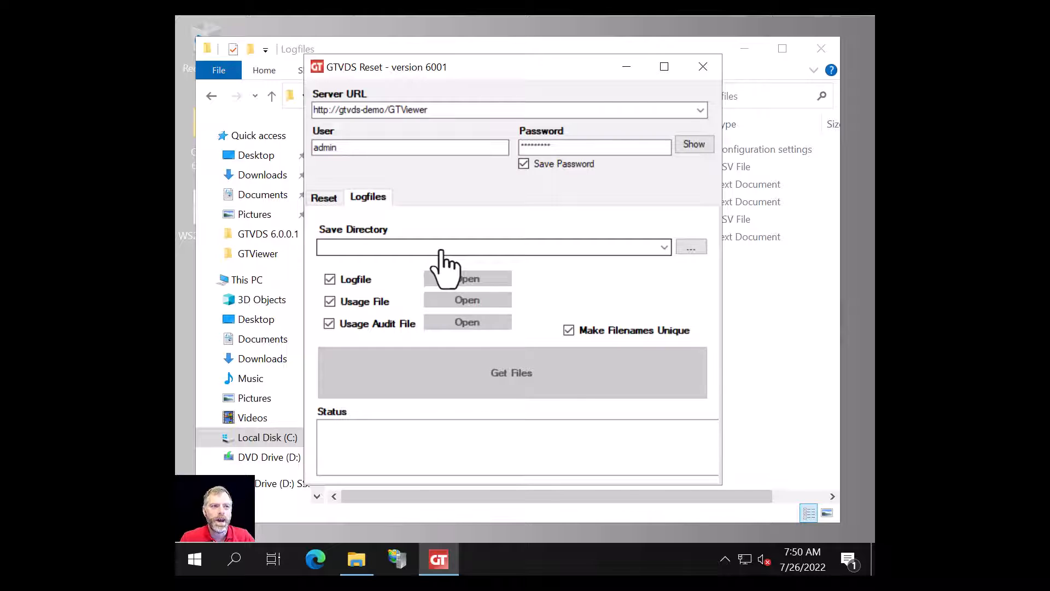
{"action": "left_click", "coordinate": [327, 199]}
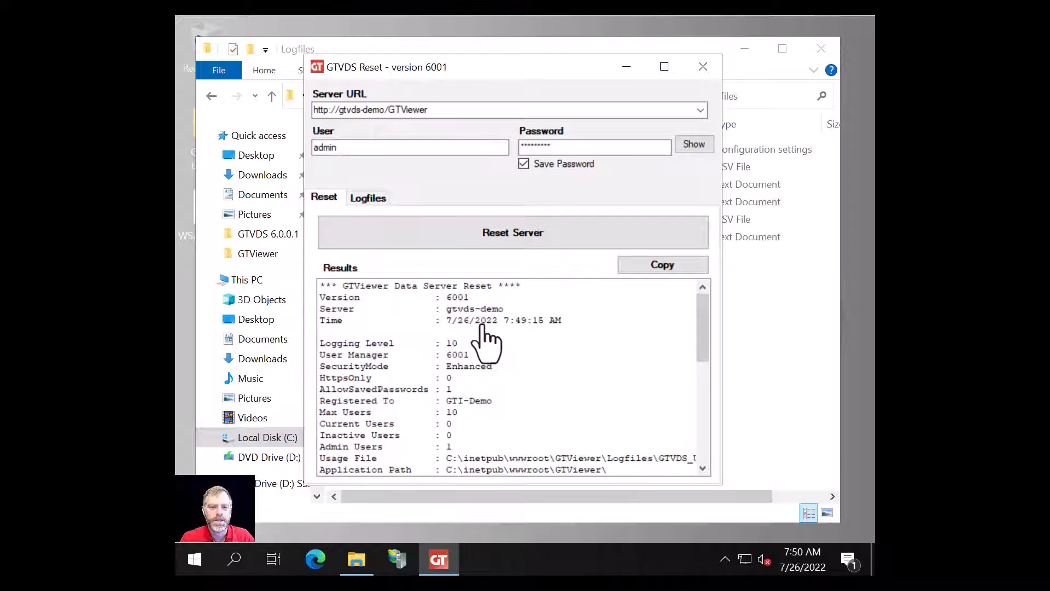
{"action": "left_click", "coordinate": [368, 199]}
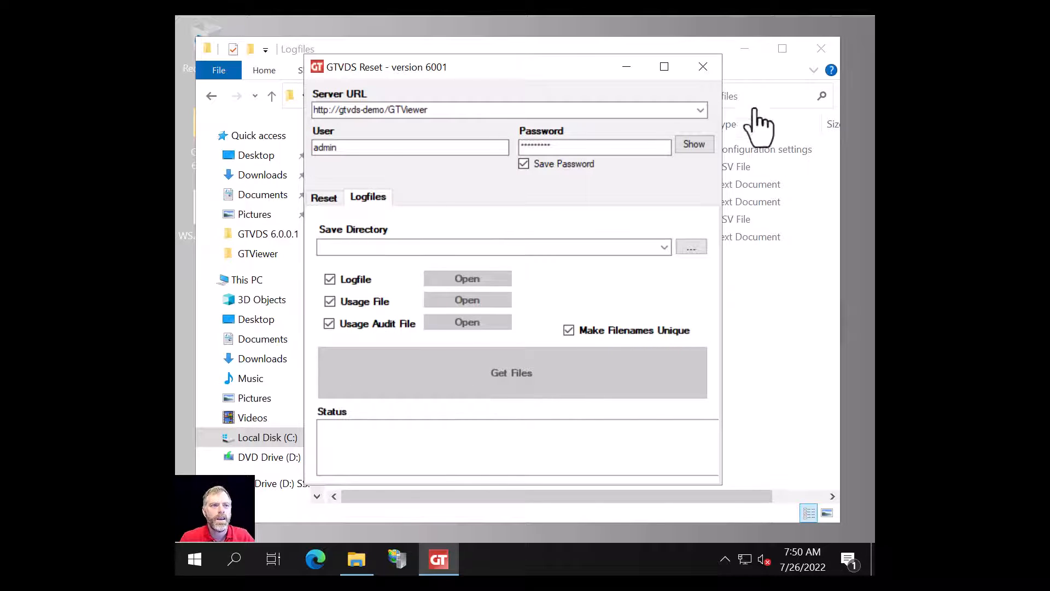
{"action": "left_click", "coordinate": [703, 67]}
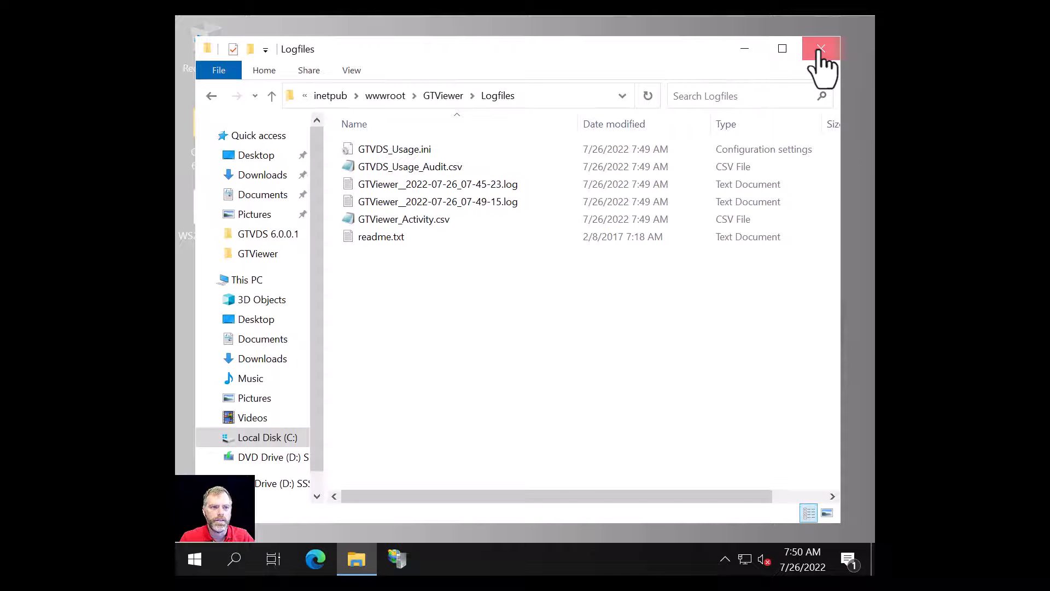
- Launch GTViewerDataClient.exe from GTVDS 6.0.0.1\Tools\GTViewerDataClient and close File Explorer
{"action": "left_click", "coordinate": [821, 49]}
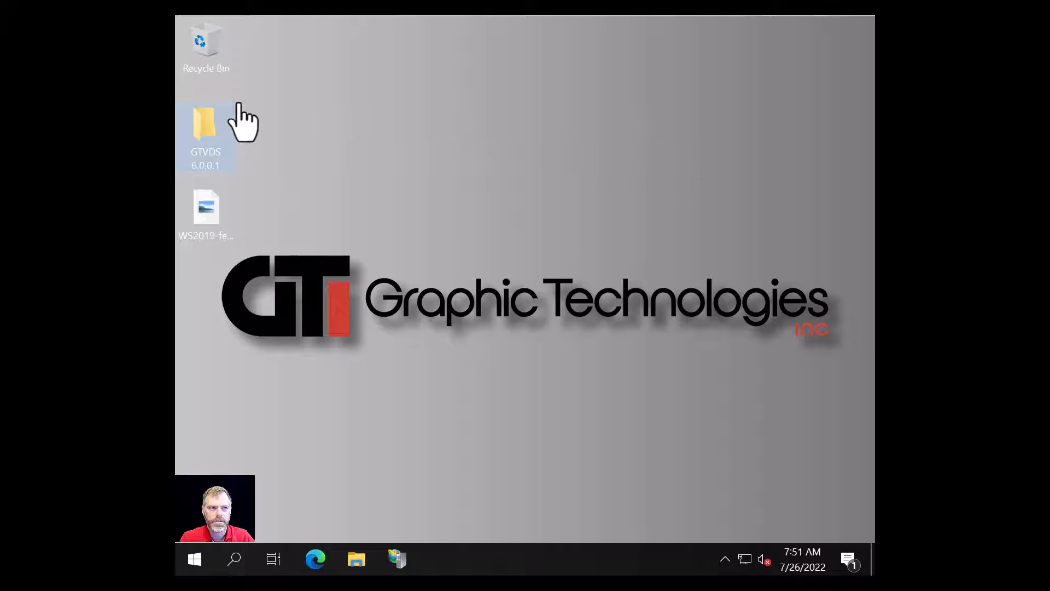
{"action": "double_click", "coordinate": [197, 131]}
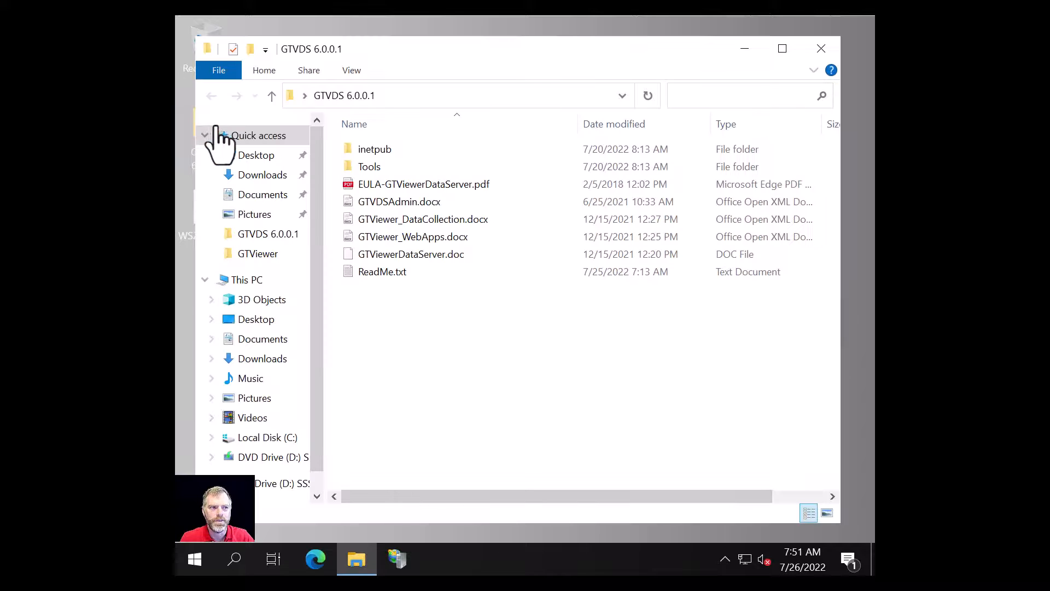
{"action": "double_click", "coordinate": [368, 168]}
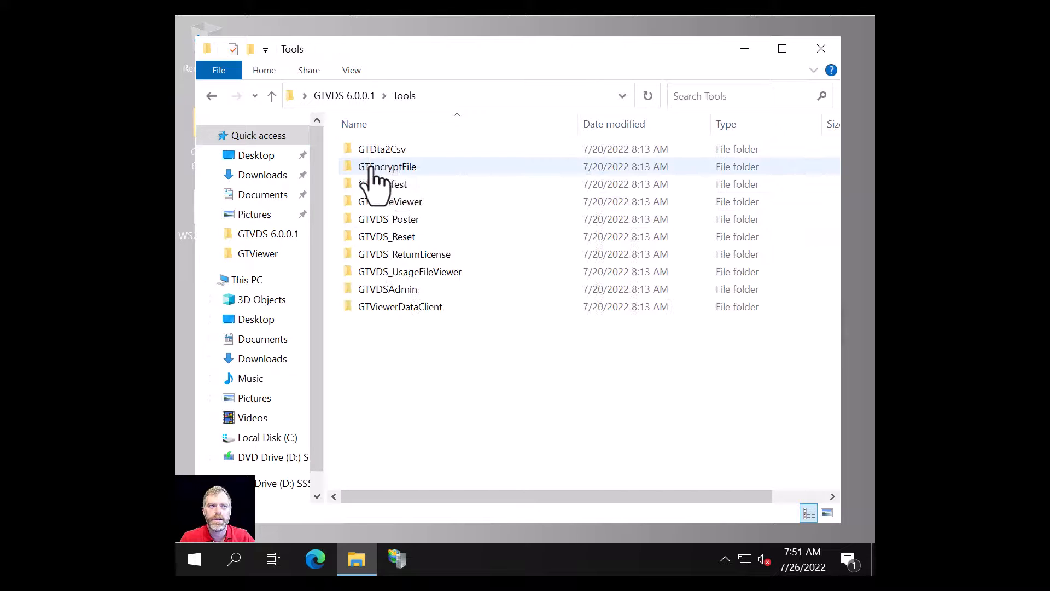
{"action": "double_click", "coordinate": [391, 308]}
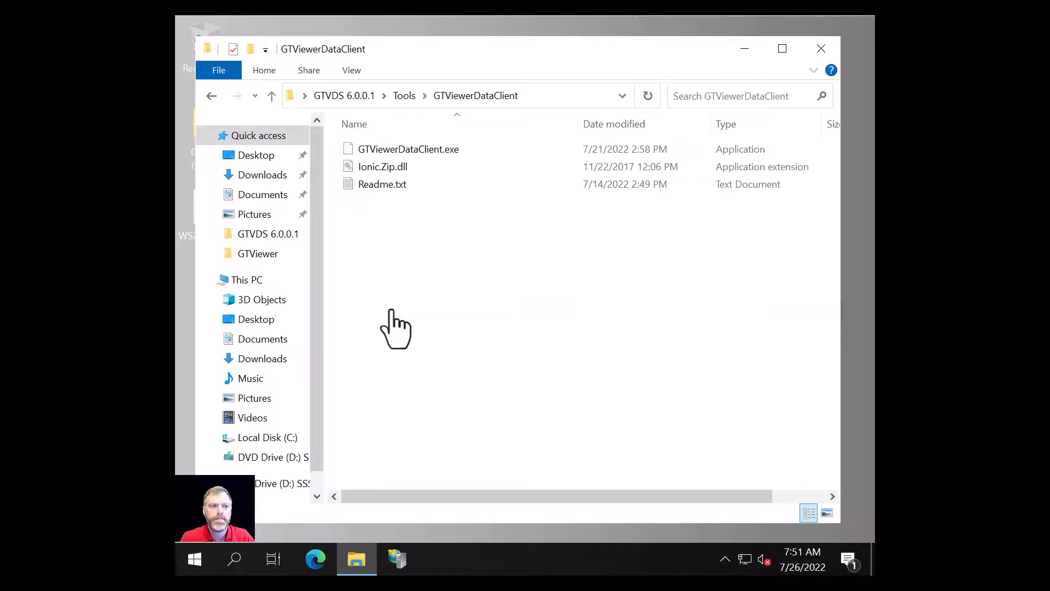
{"action": "double_click", "coordinate": [419, 152]}
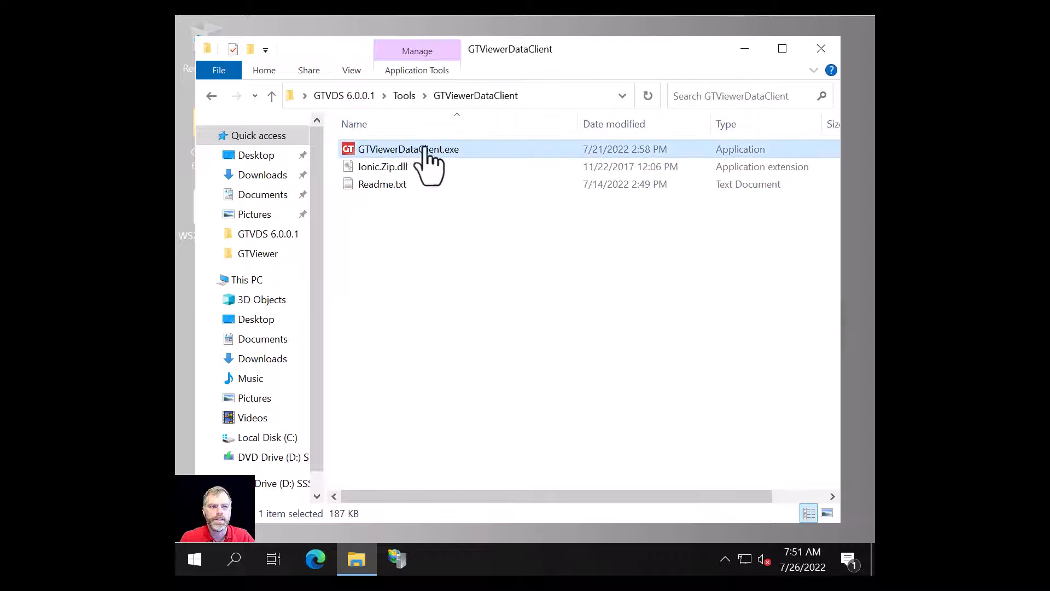
{"action": "left_click", "coordinate": [823, 49]}
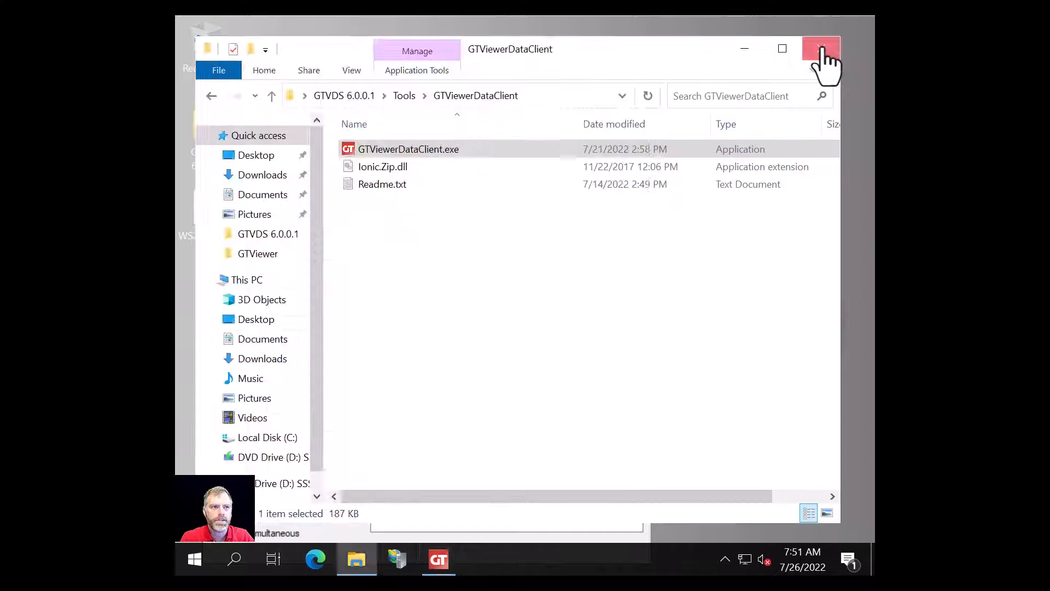
{"action": "left_click_drag", "start_coordinate": [461, 51], "coordinate": [511, 32]}
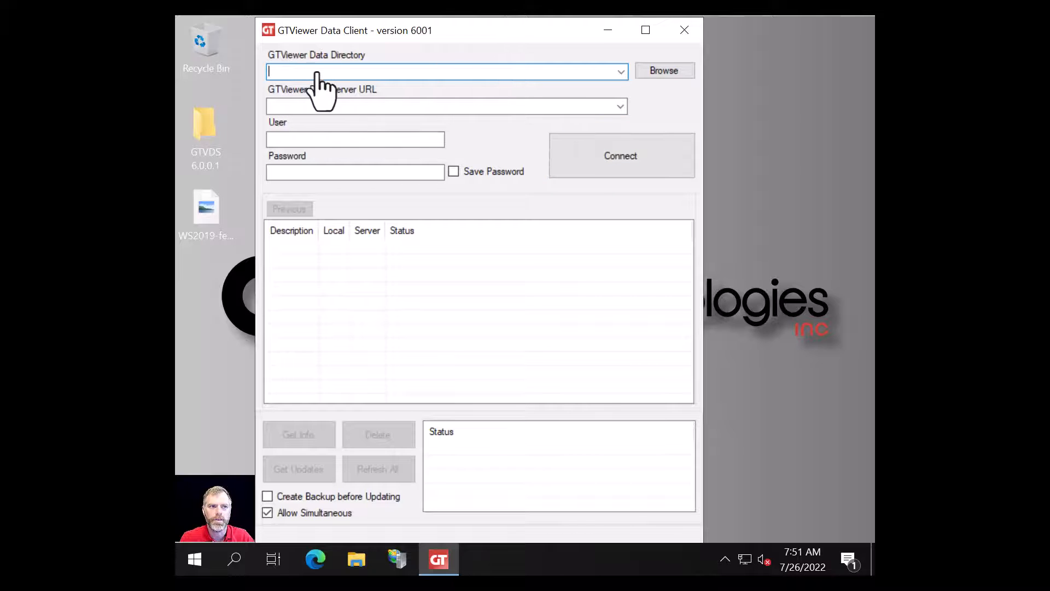
- Create a new folder named Data on Local Disk (C:) and choose it as the data directory
{"action": "left_click", "coordinate": [664, 71]}
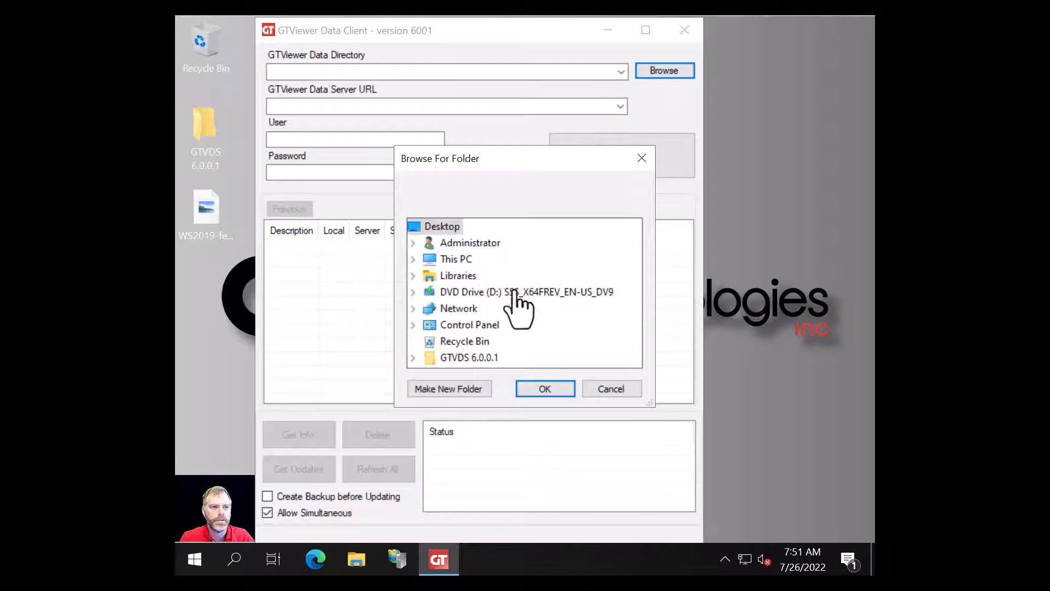
{"action": "left_click", "coordinate": [411, 259]}
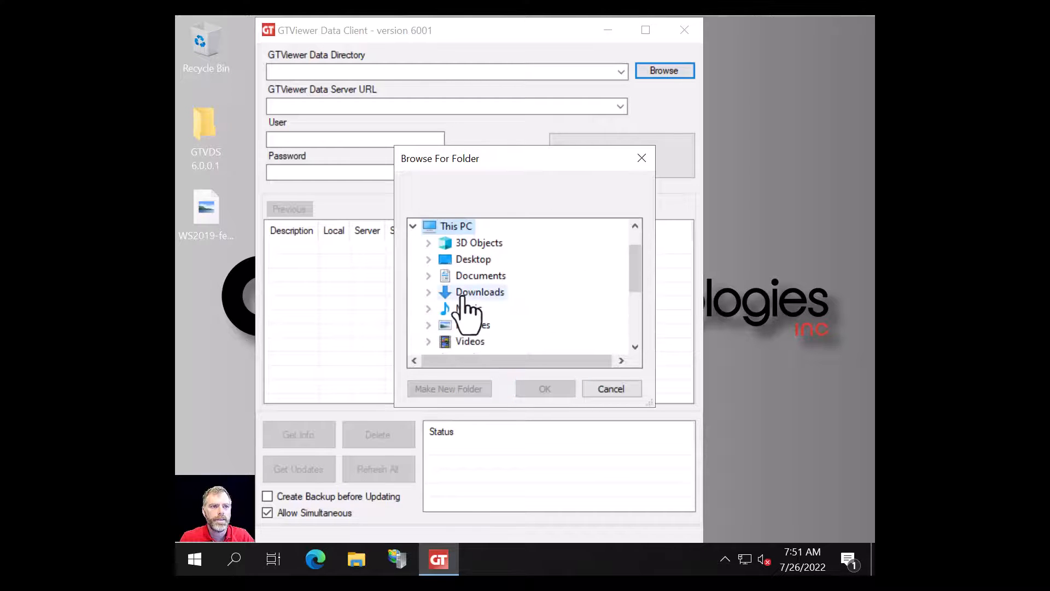
{"action": "scroll", "coordinate": [464, 298], "scroll_direction": "down", "scroll_amount": 3}
{"action": "double_click", "coordinate": [464, 227]}
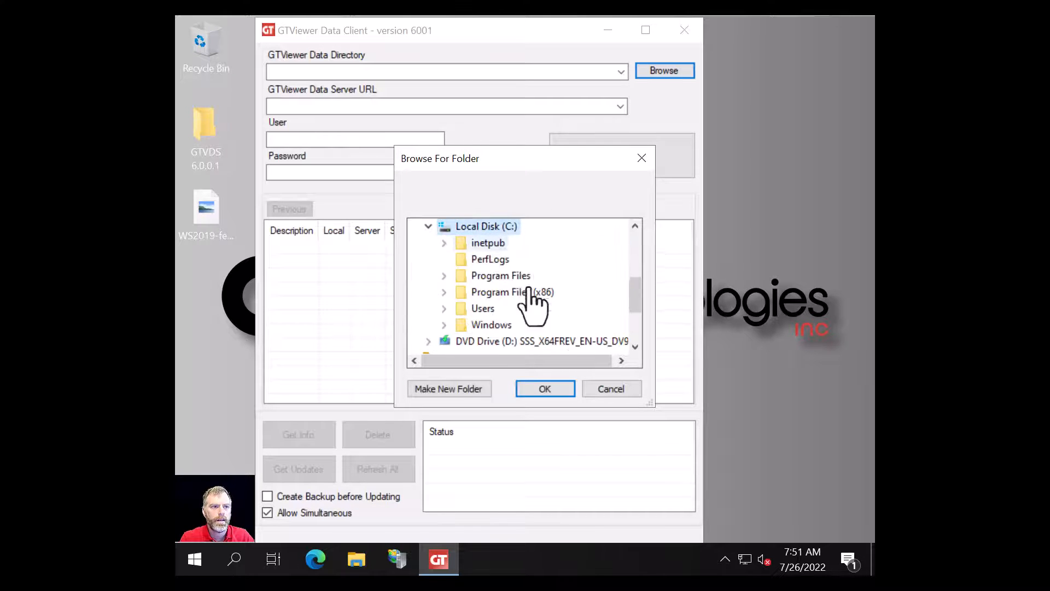
{"action": "left_click", "coordinate": [423, 389]}
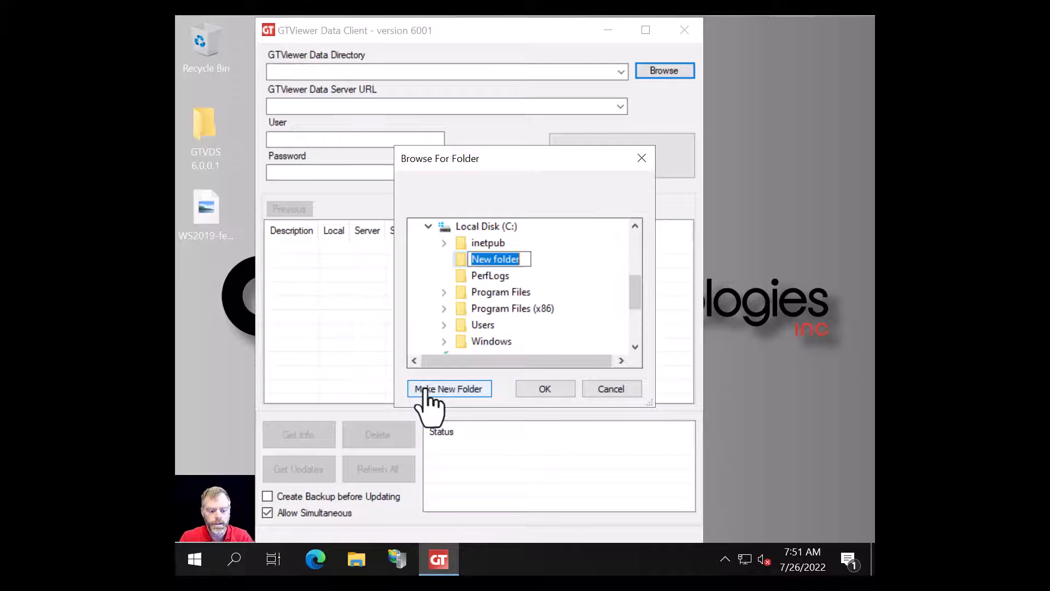
{"action": "type", "text": "Data"}
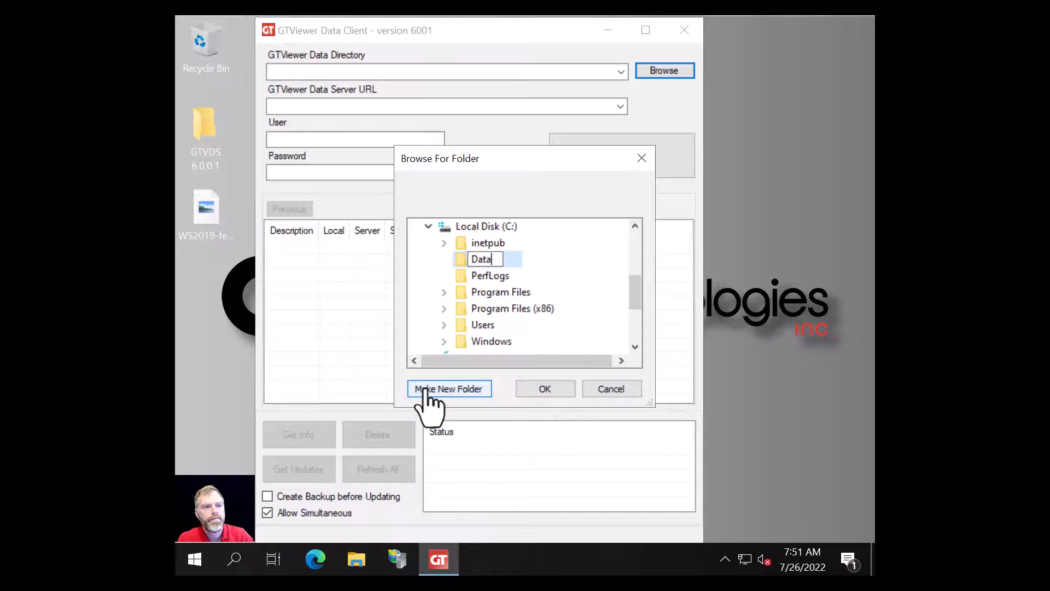
{"action": "key", "text": "Return"}
{"action": "left_click", "coordinate": [543, 388]}
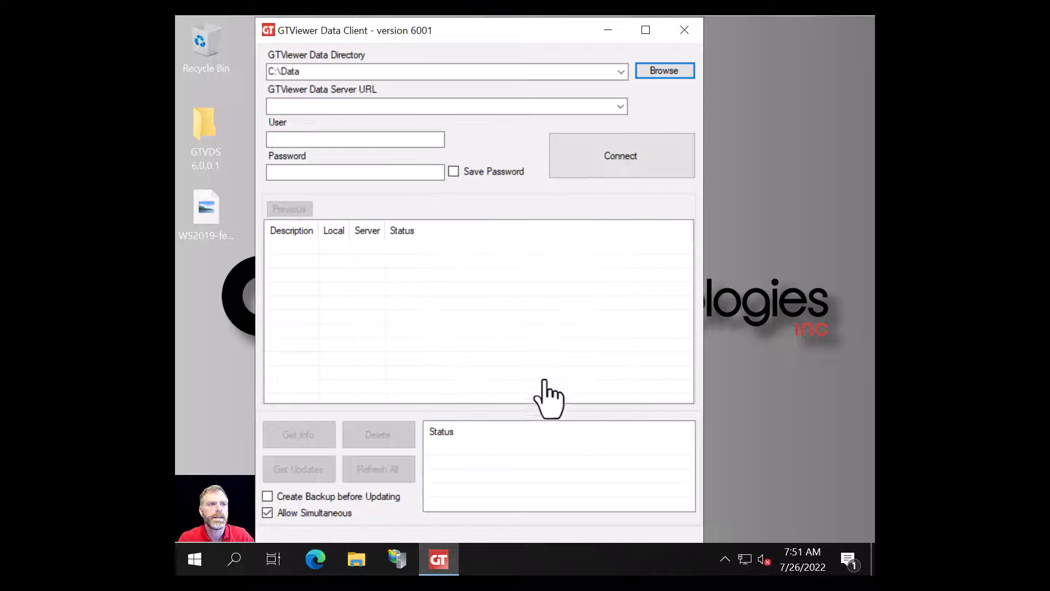
{"action": "left_click", "coordinate": [302, 106]}
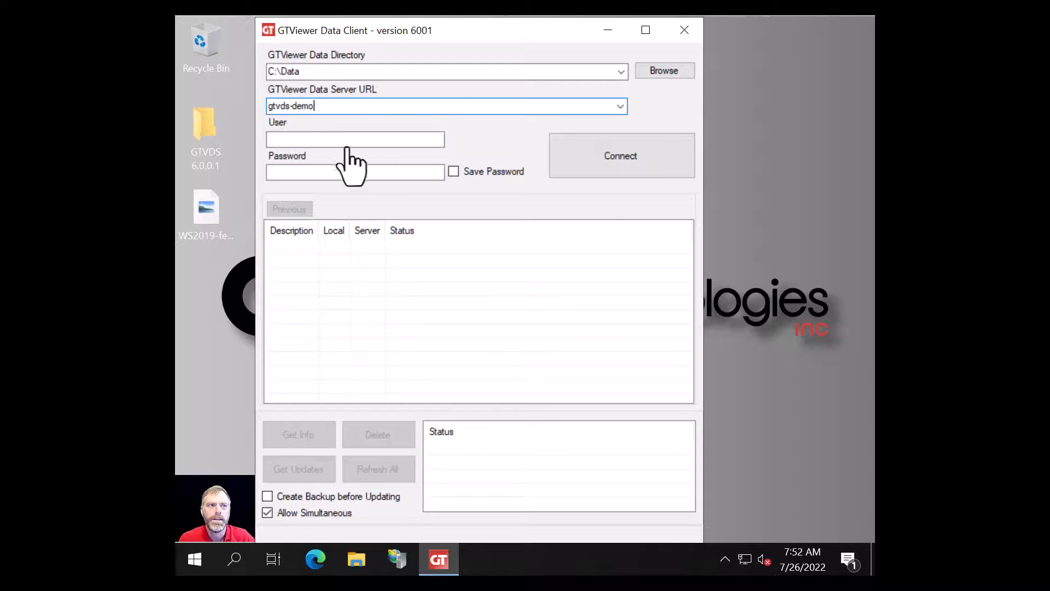
- Enter the user name and password with Save Password on, connect, and select GTI Demo
{"action": "left_click", "coordinate": [319, 137]}
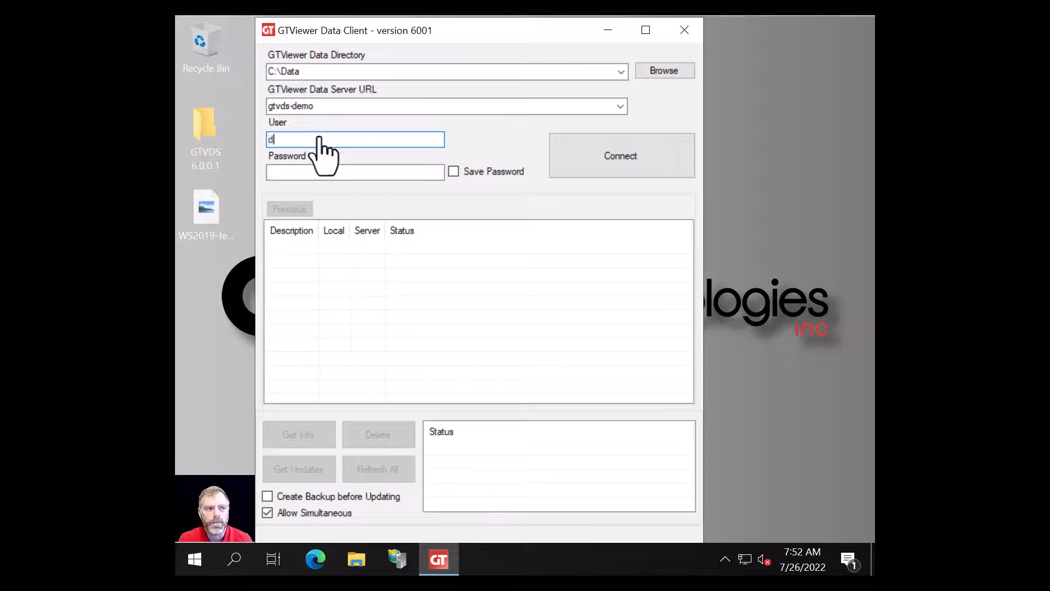
{"action": "key", "text": "Tab"}
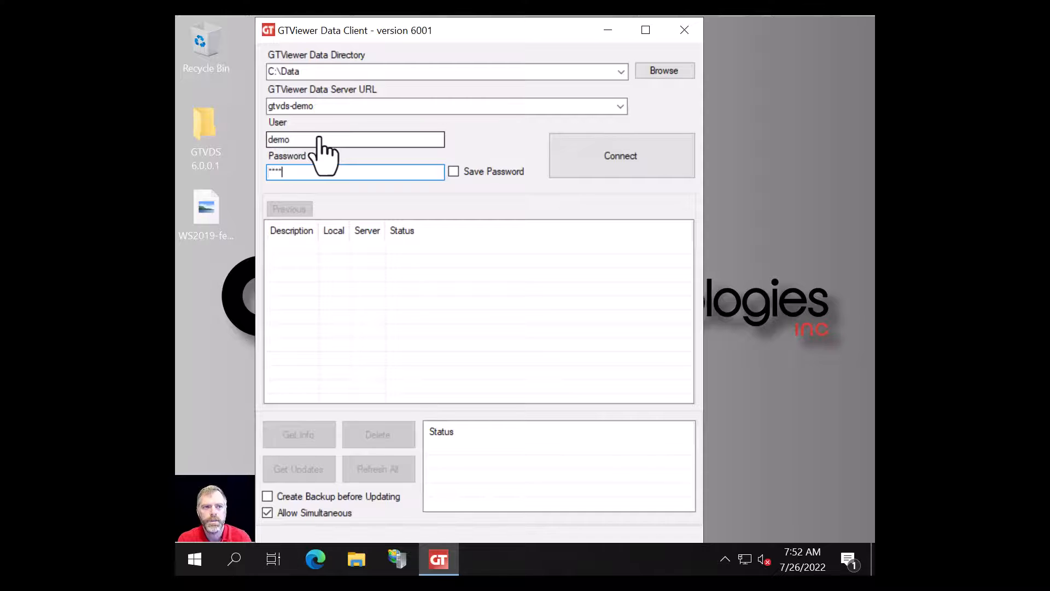
{"action": "left_click", "coordinate": [453, 171]}
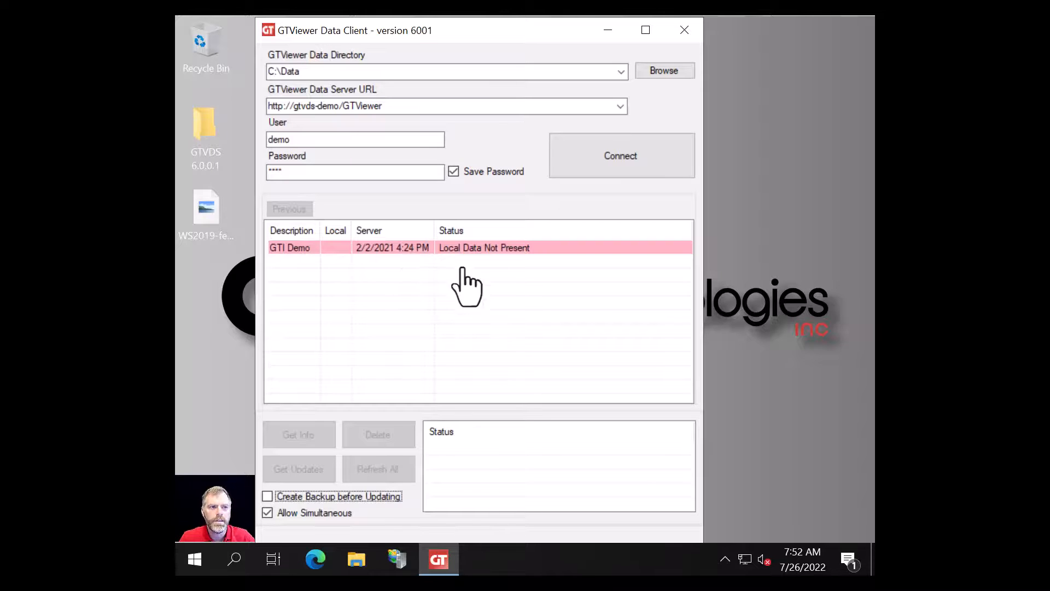
{"action": "left_click", "coordinate": [474, 245]}
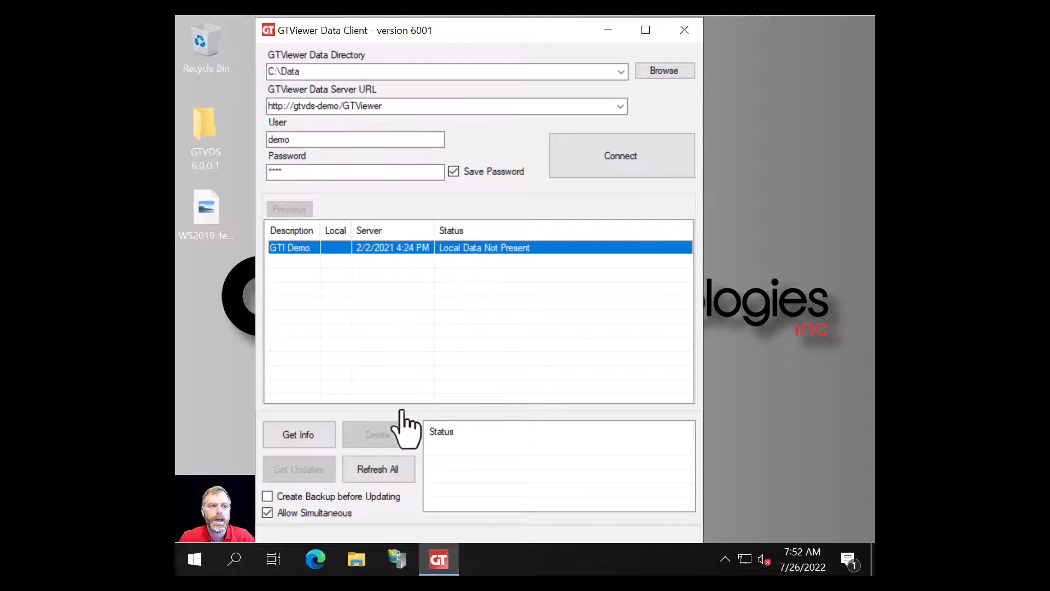
- Download the GTI Demo data (79 files, 1.19 MB) and open File Explorer
{"action": "left_click", "coordinate": [376, 470]}
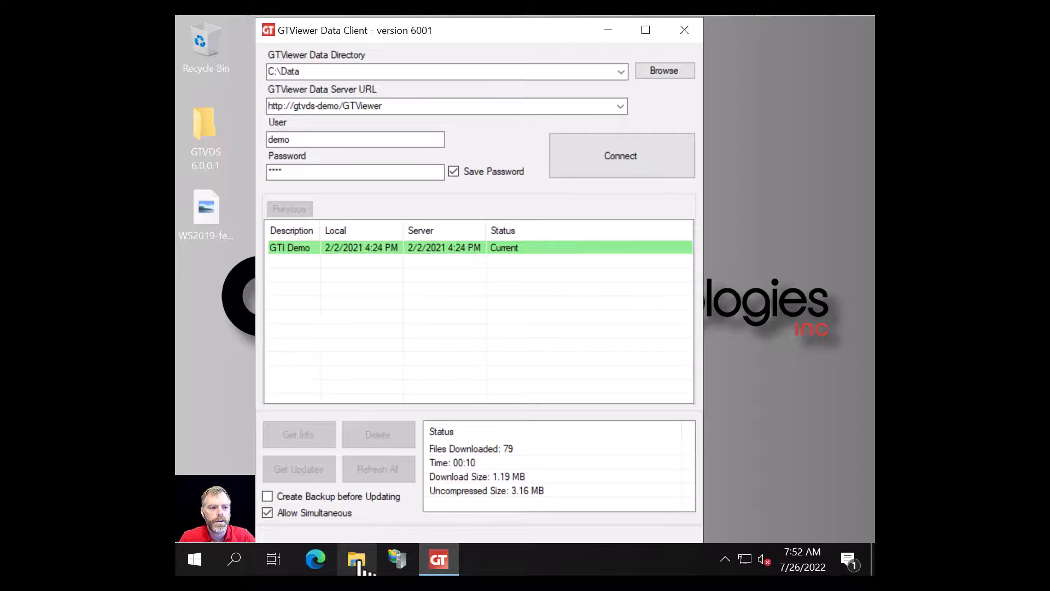
{"action": "left_click", "coordinate": [357, 560]}
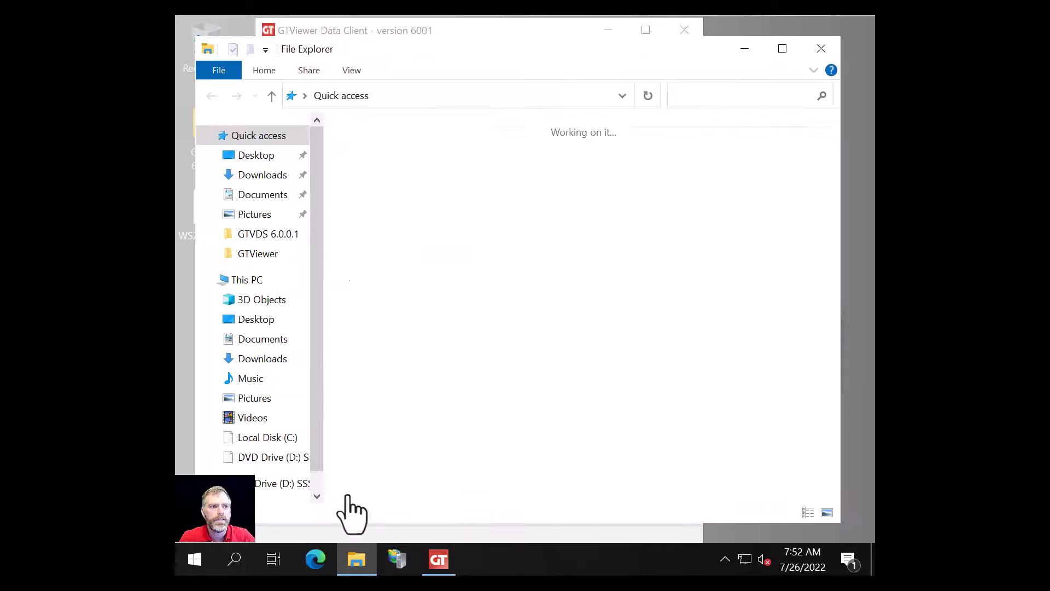
- Open C:\Data\electgas and select electgas.gtm among the downloaded project files
{"action": "left_click", "coordinate": [268, 438]}
{"action": "left_click", "coordinate": [370, 152]}
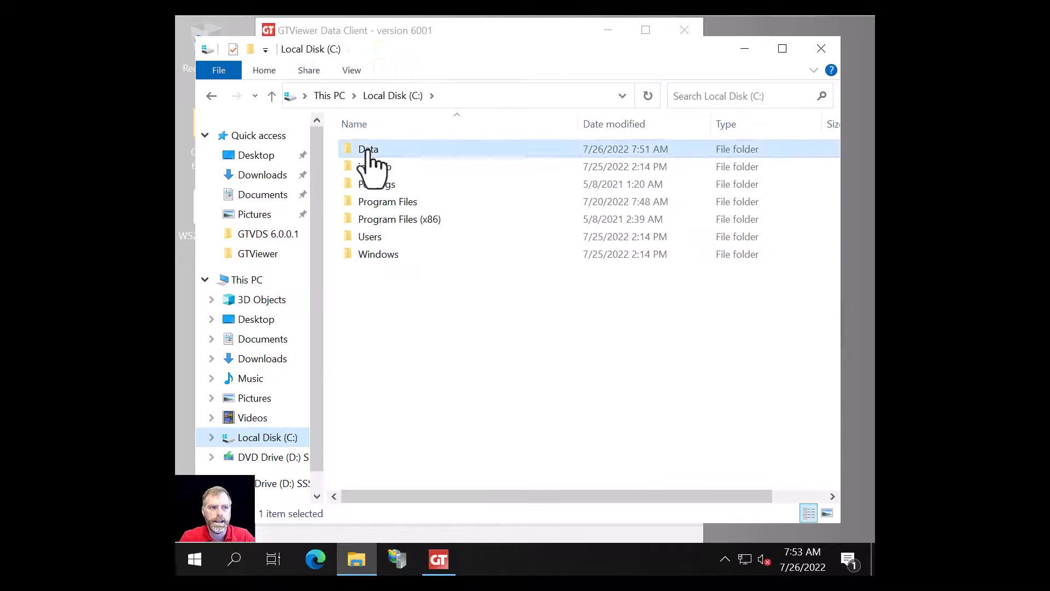
{"action": "double_click", "coordinate": [371, 154]}
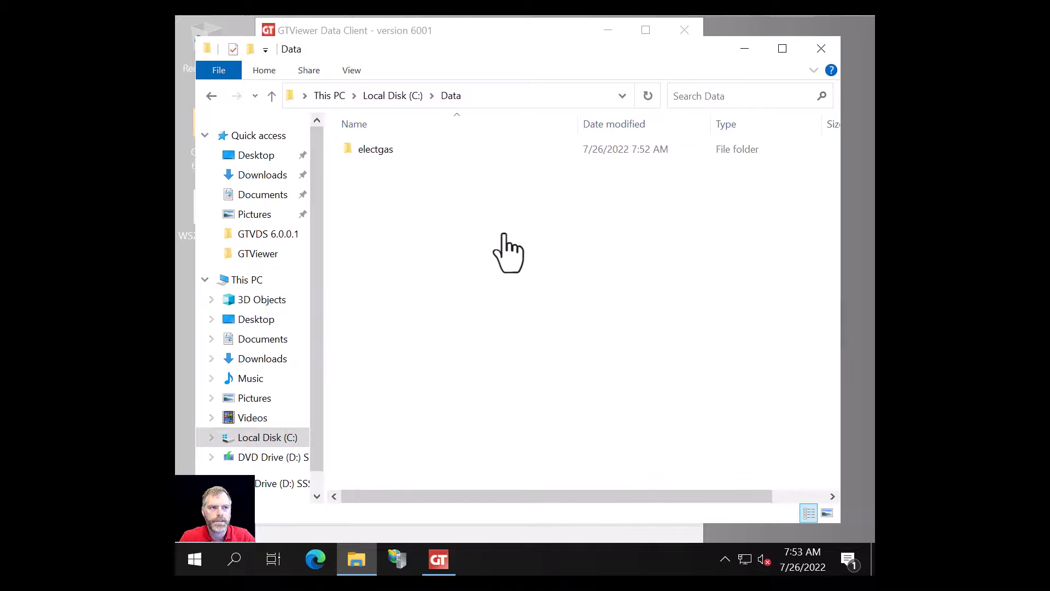
{"action": "double_click", "coordinate": [374, 155]}
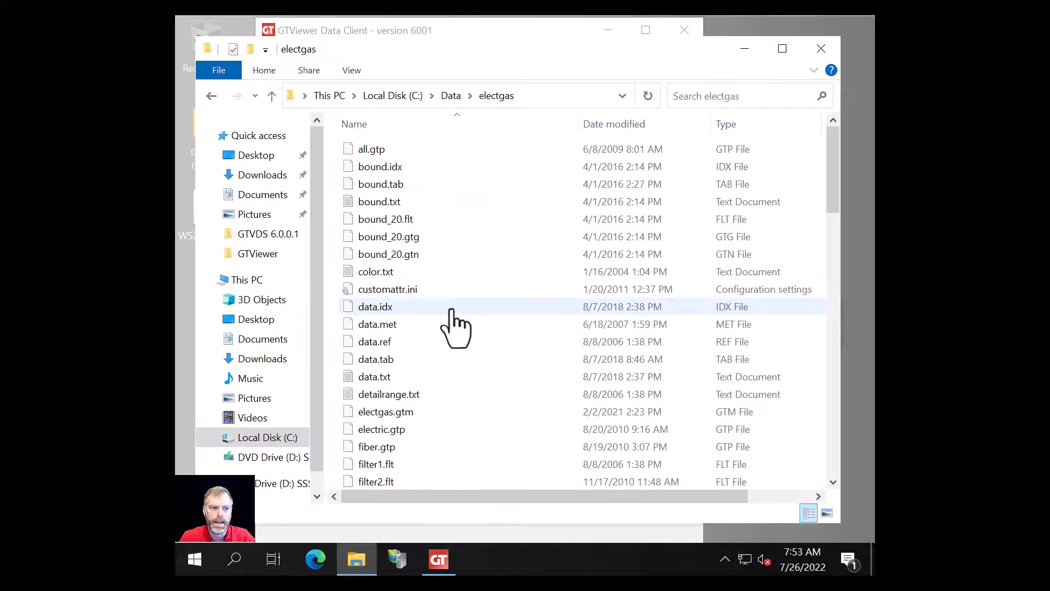
{"action": "scroll", "coordinate": [414, 244], "scroll_direction": "down", "scroll_amount": 18}
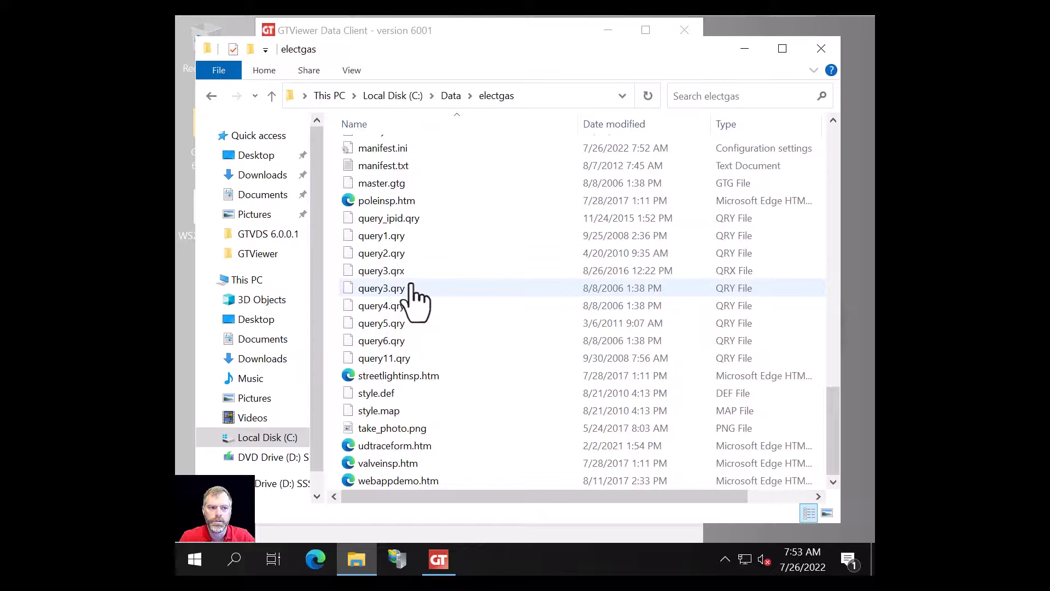
{"action": "scroll", "coordinate": [394, 306], "scroll_direction": "up", "scroll_amount": 15}
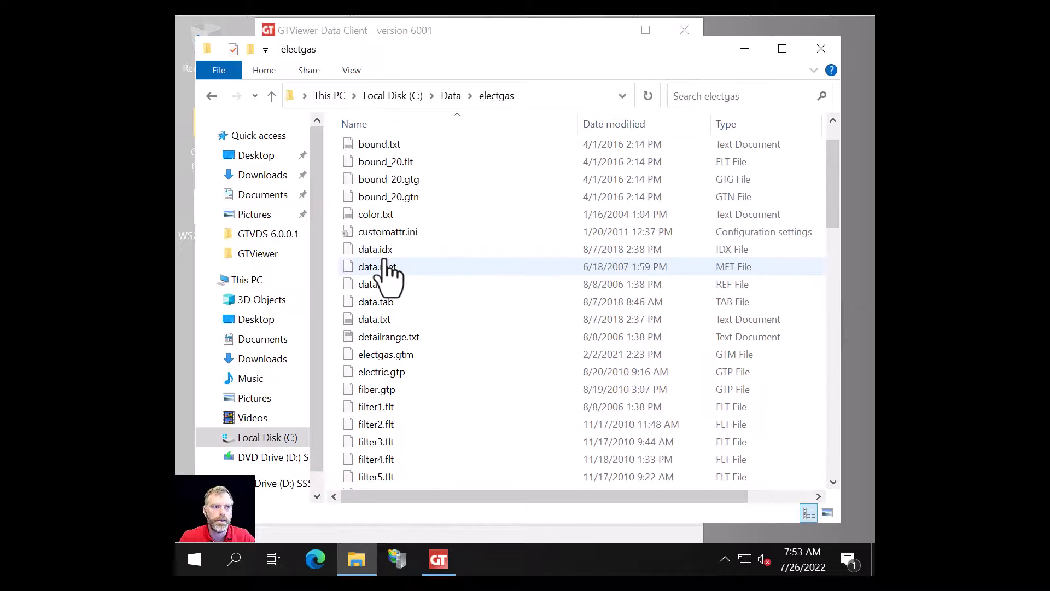
{"action": "scroll", "coordinate": [405, 274], "scroll_direction": "up", "scroll_amount": 1}
{"action": "key", "text": "e"}
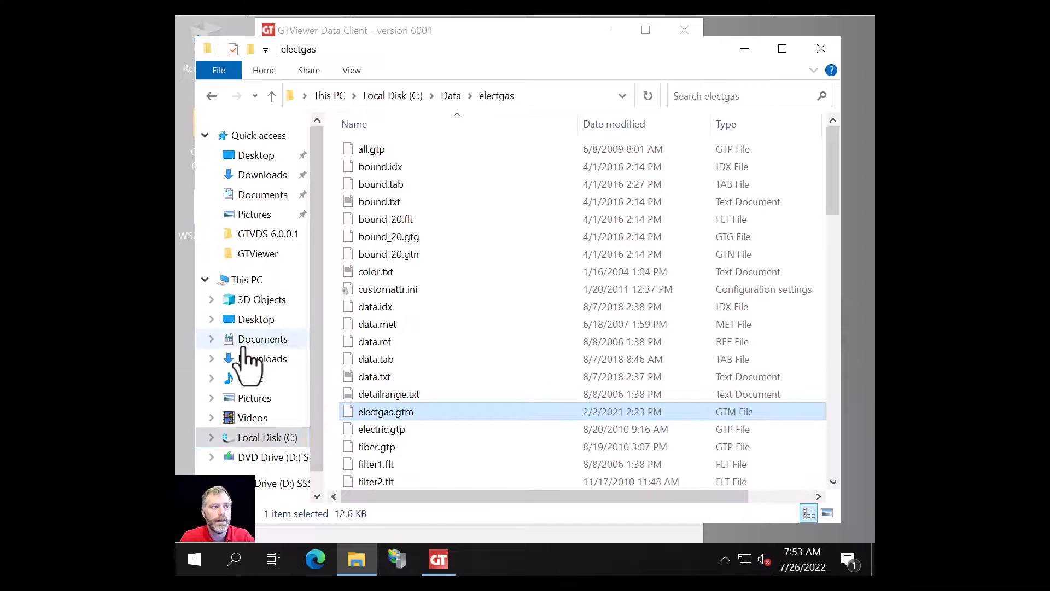
- Navigate to C:\inetpub\wwwroot\GTViewer and select the Manifest.ini file
{"action": "left_click", "coordinate": [261, 439]}
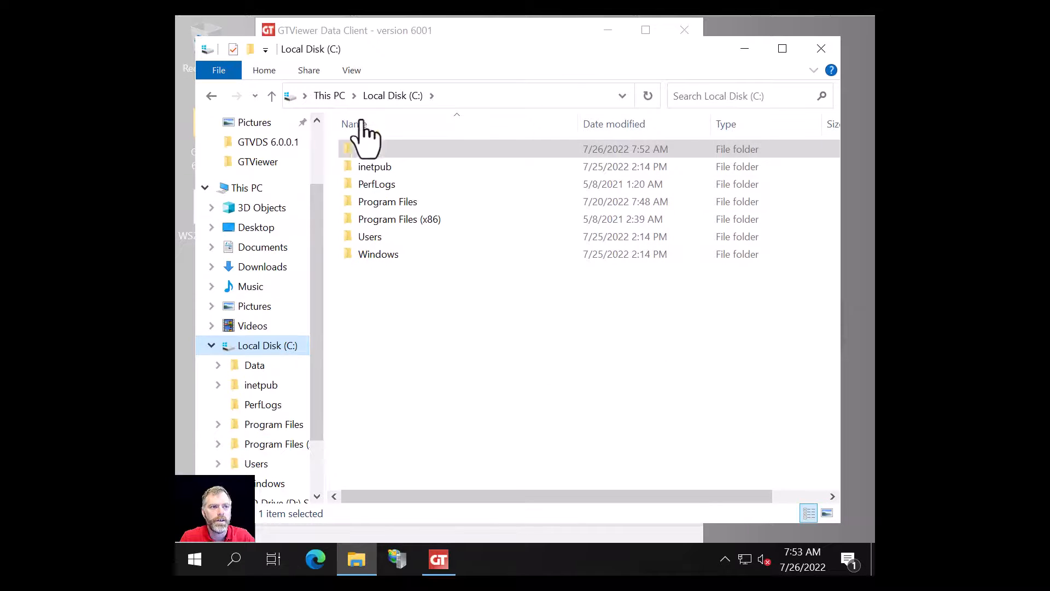
{"action": "double_click", "coordinate": [364, 167]}
{"action": "double_click", "coordinate": [376, 220]}
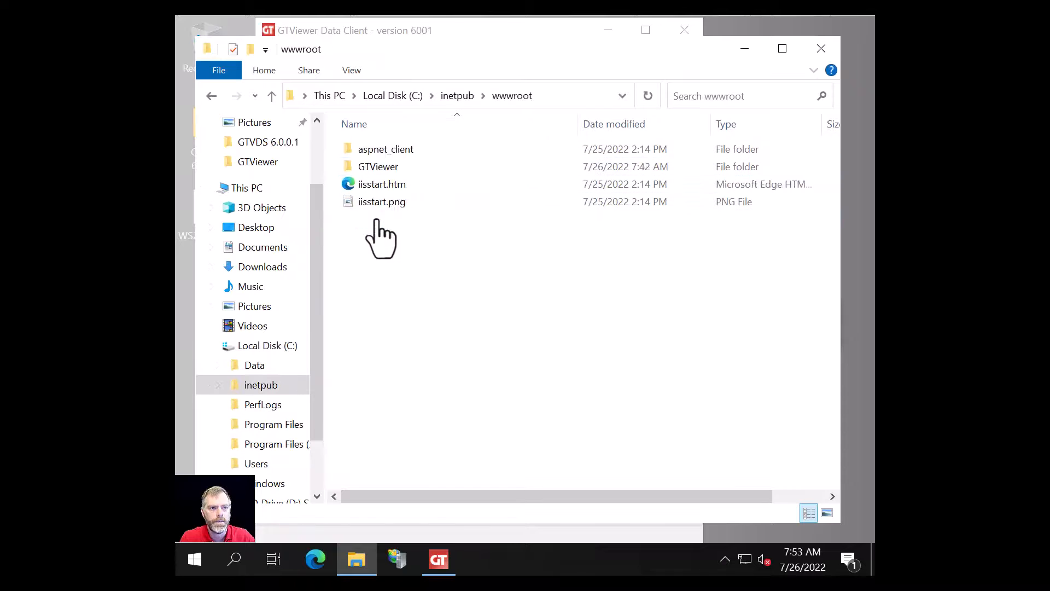
{"action": "double_click", "coordinate": [377, 167]}
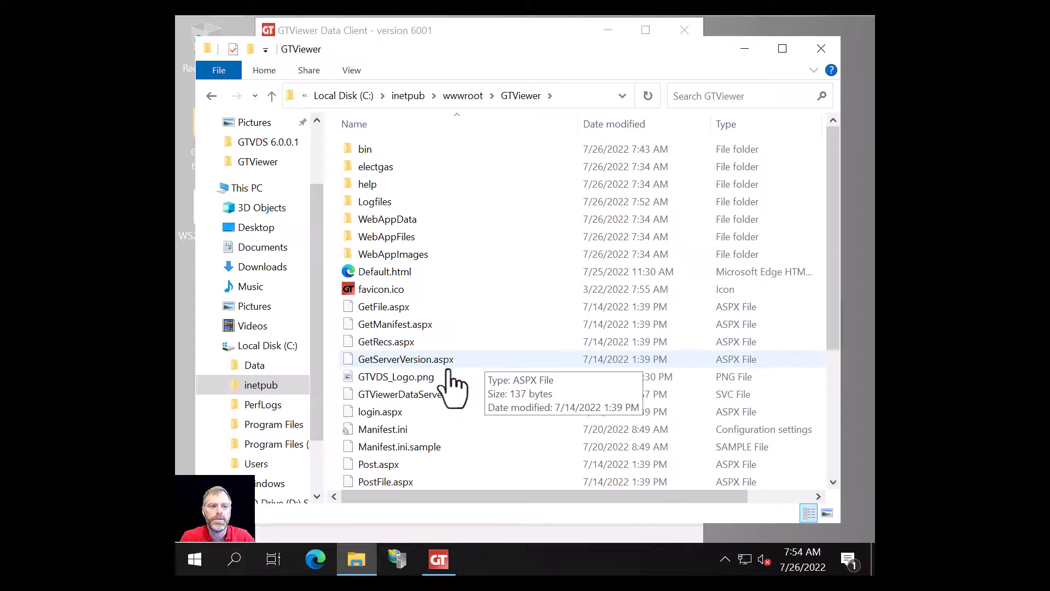
{"action": "scroll", "coordinate": [438, 394], "scroll_direction": "down", "scroll_amount": 1}
{"action": "left_click", "coordinate": [375, 395]}
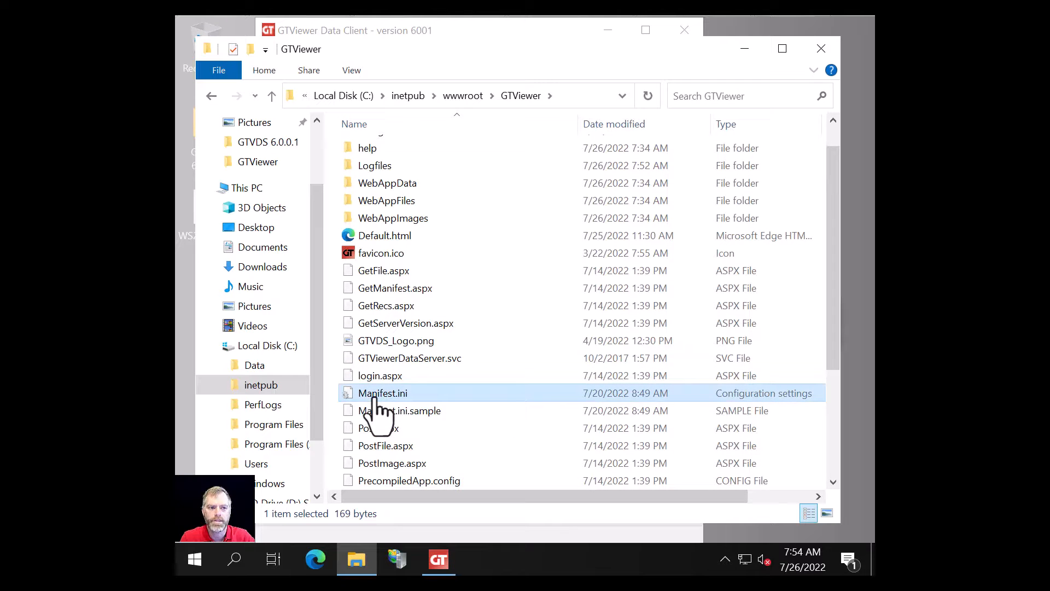
- Review Manifest.ini's electgas entry in Notepad, then close Notepad and the GTViewer folder window
{"action": "double_click", "coordinate": [374, 396]}
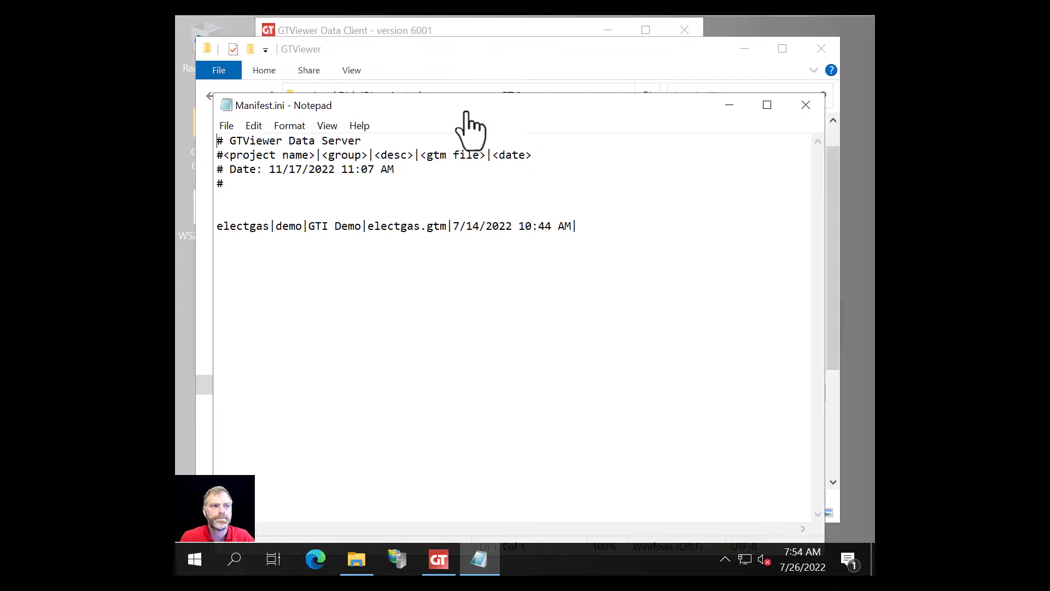
{"action": "left_click_drag", "start_coordinate": [464, 109], "coordinate": [509, 257]}
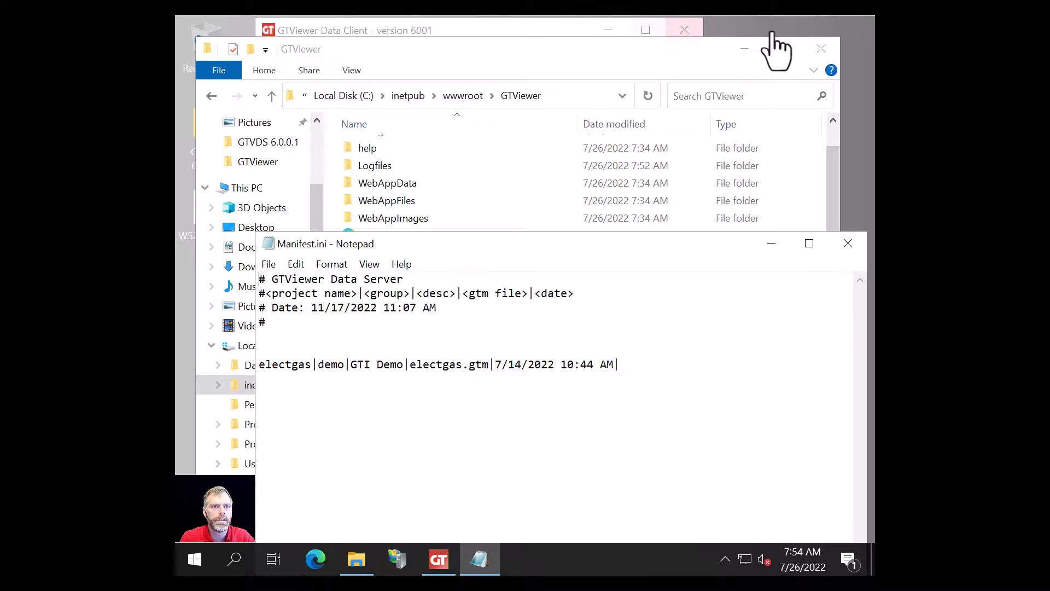
{"action": "left_click", "coordinate": [821, 48]}
{"action": "left_click", "coordinate": [847, 244]}
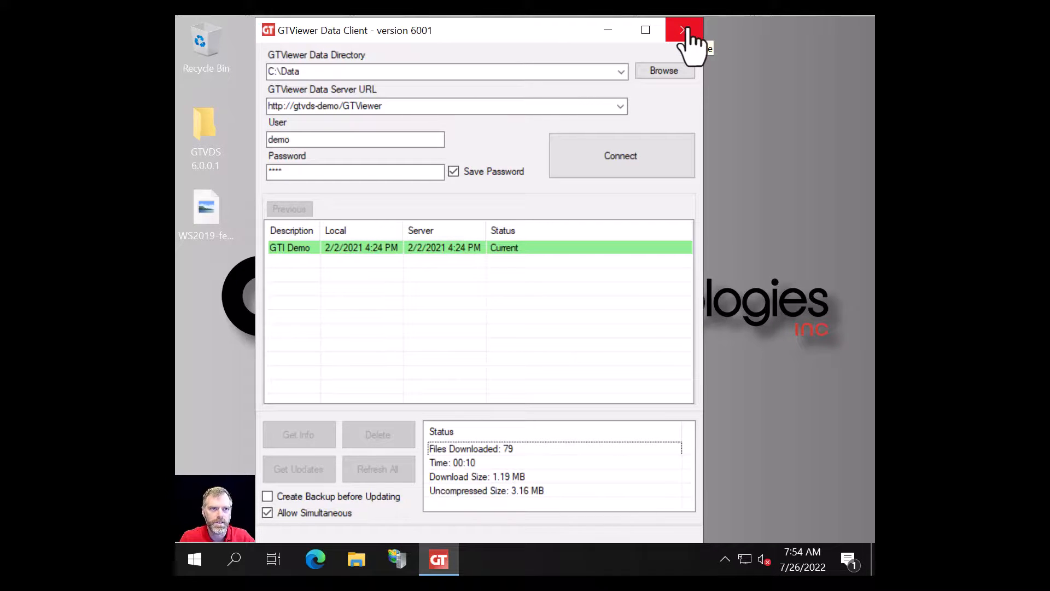
- Close the Data Client and launch GTManifest.exe from GTVDS 6.0.0.1\Tools\GTManifest
{"action": "left_click", "coordinate": [684, 31]}
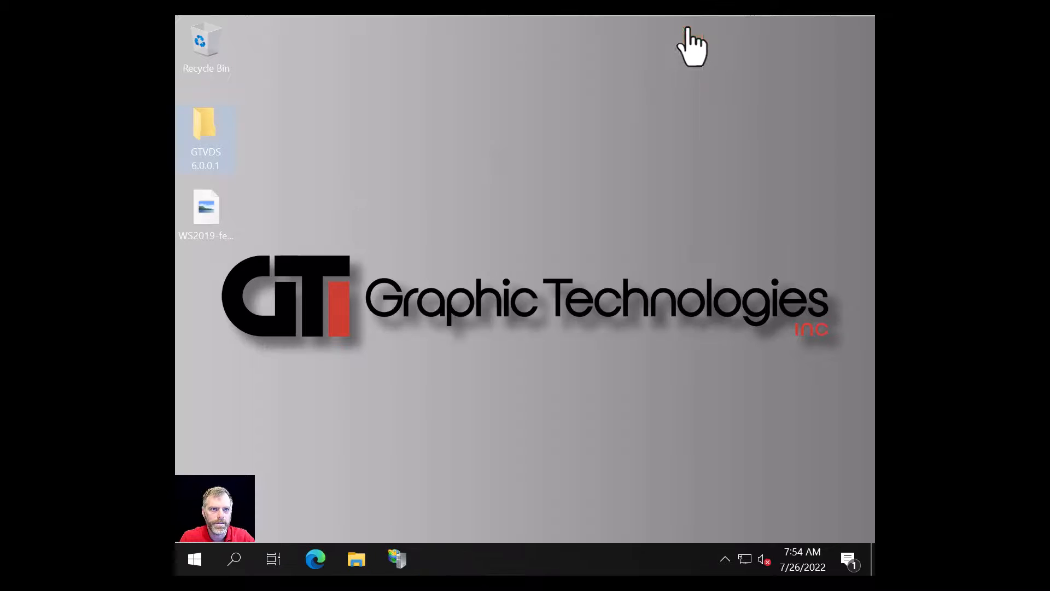
{"action": "double_click", "coordinate": [211, 144]}
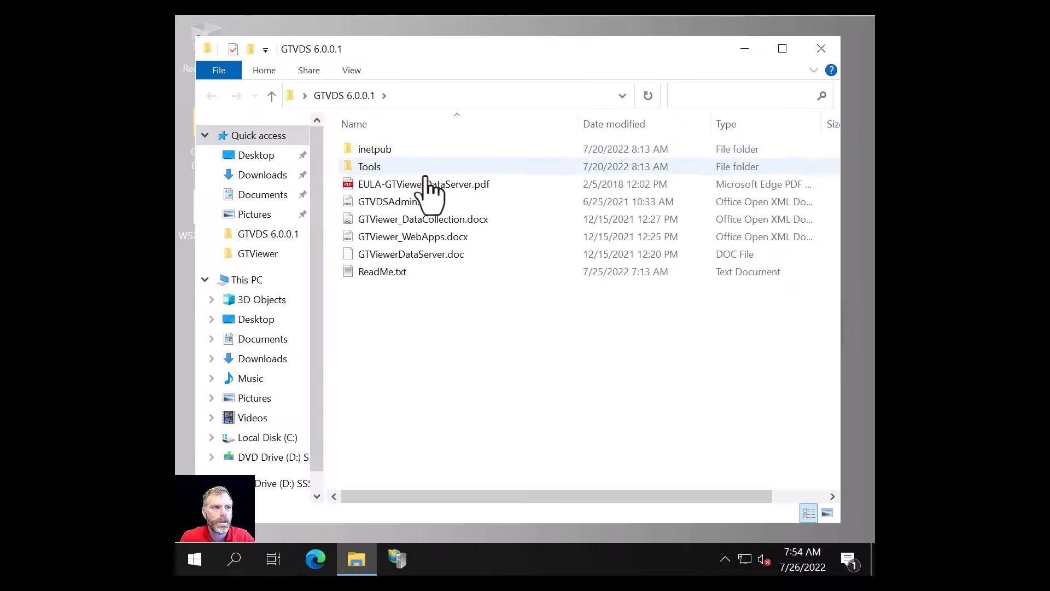
{"action": "double_click", "coordinate": [363, 165]}
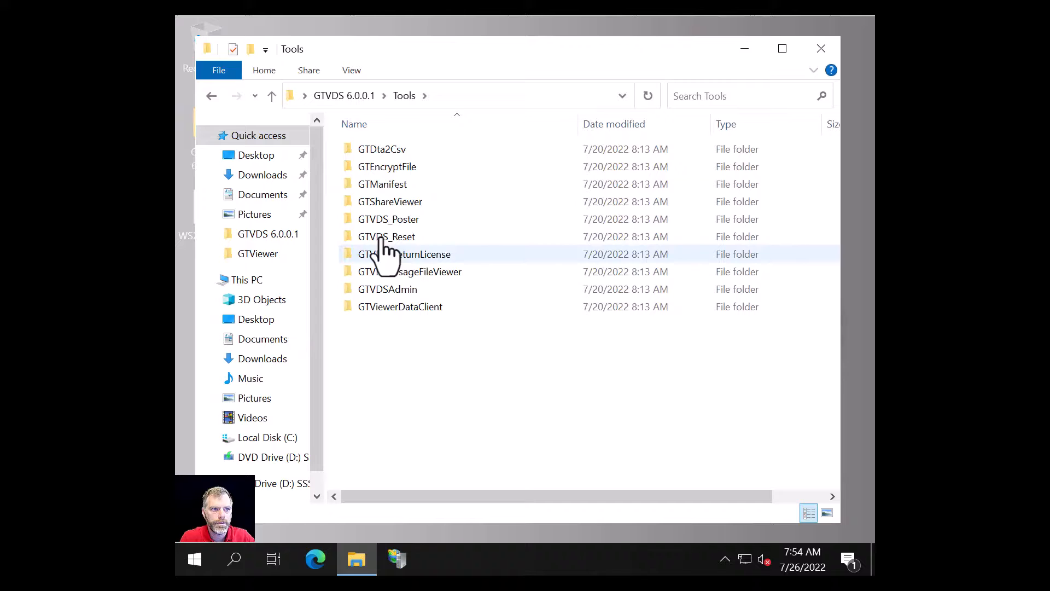
{"action": "double_click", "coordinate": [376, 185]}
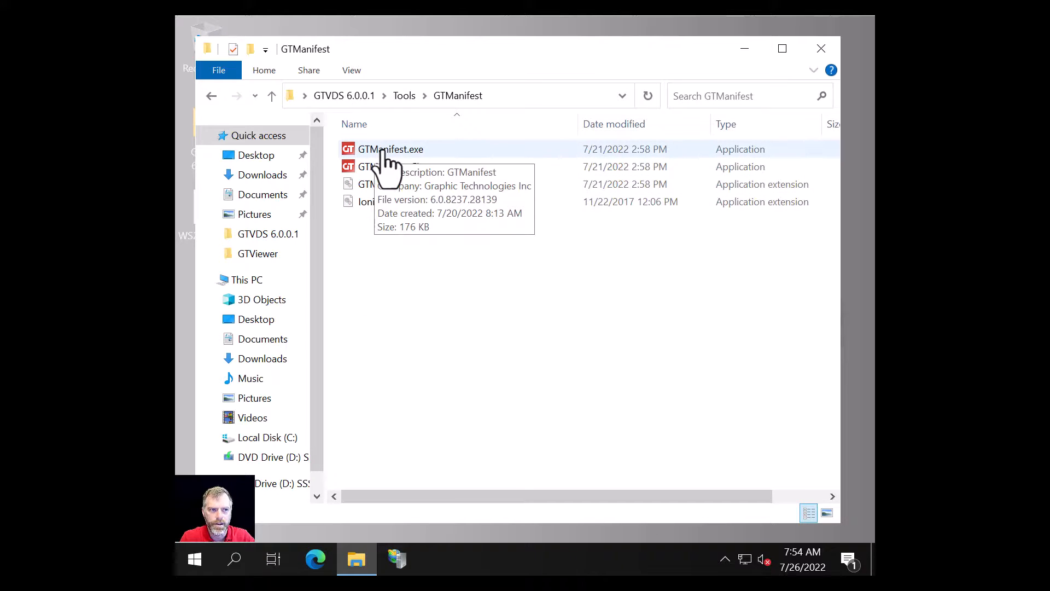
{"action": "double_click", "coordinate": [380, 148]}
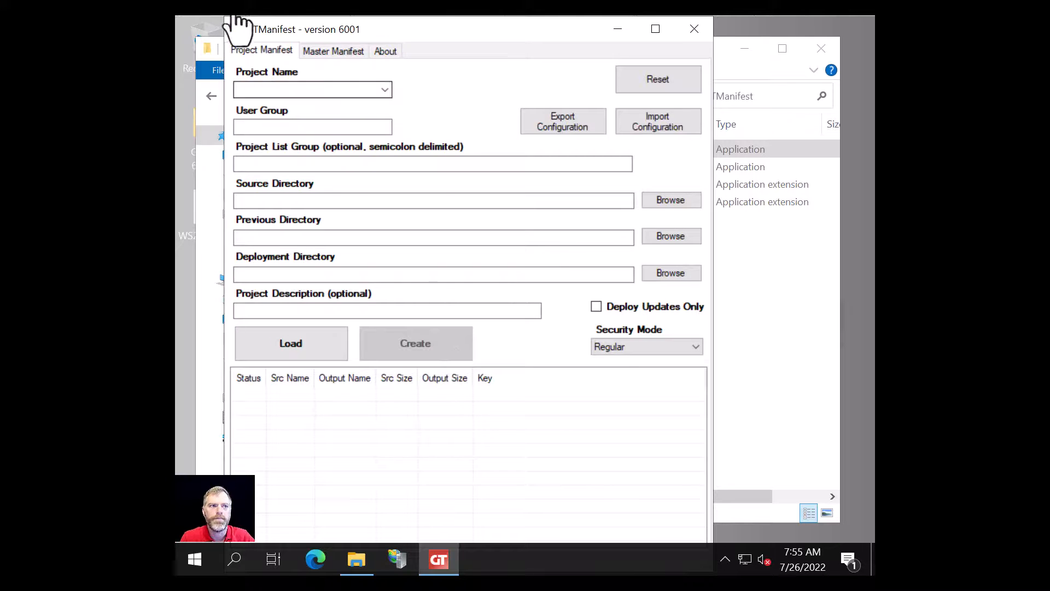
- On the Master Manifest tab, browse to the C:\inetpub\wwwroot\GTViewer data directory
{"action": "left_click", "coordinate": [330, 52]}
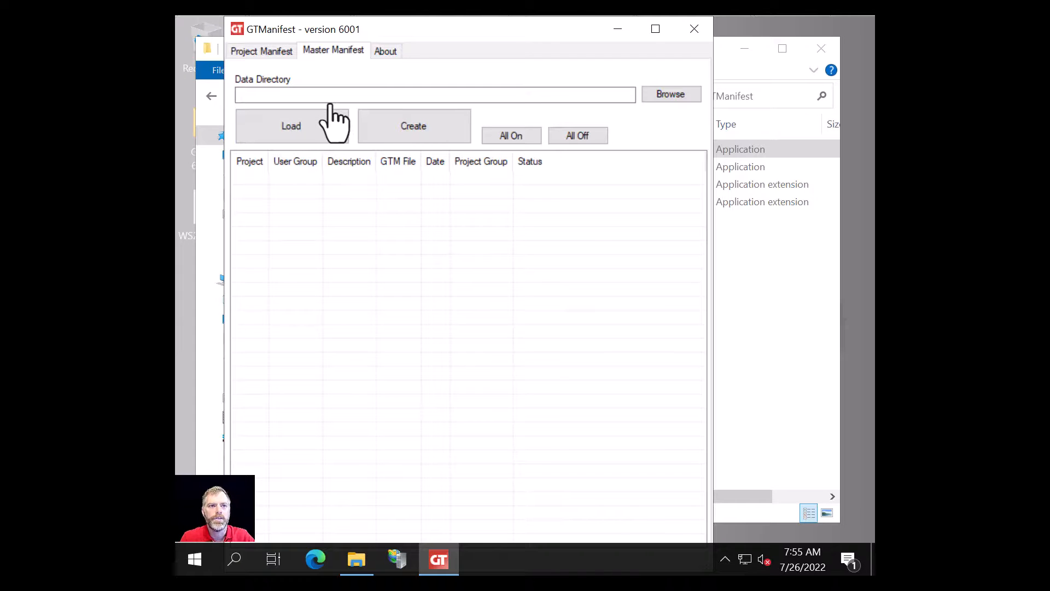
{"action": "left_click", "coordinate": [671, 96]}
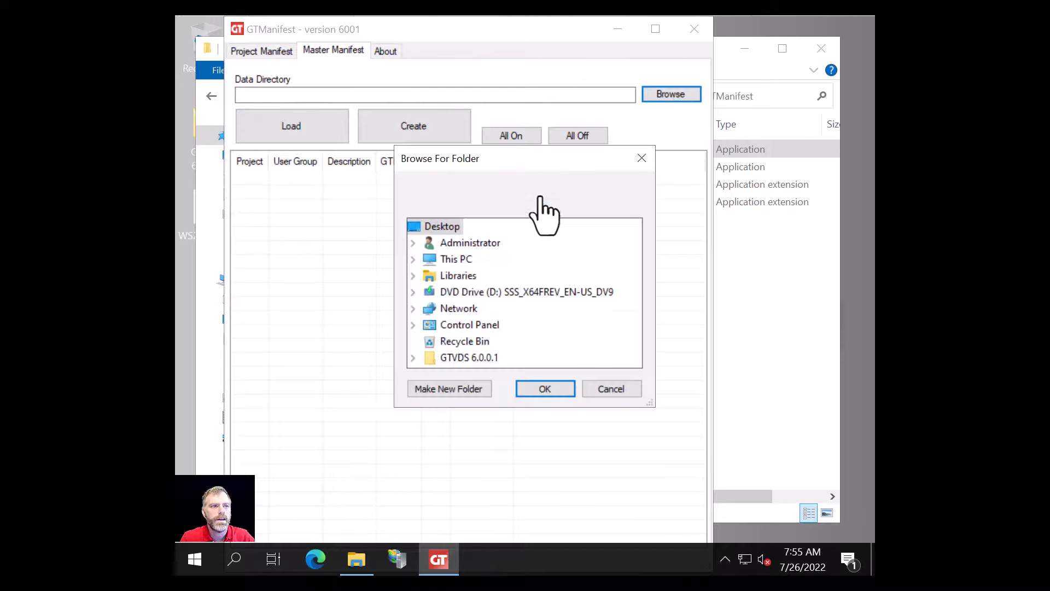
{"action": "left_click", "coordinate": [413, 259]}
{"action": "scroll", "coordinate": [476, 352], "scroll_direction": "down", "scroll_amount": 2}
{"action": "scroll", "coordinate": [462, 293], "scroll_direction": "up", "scroll_amount": 1}
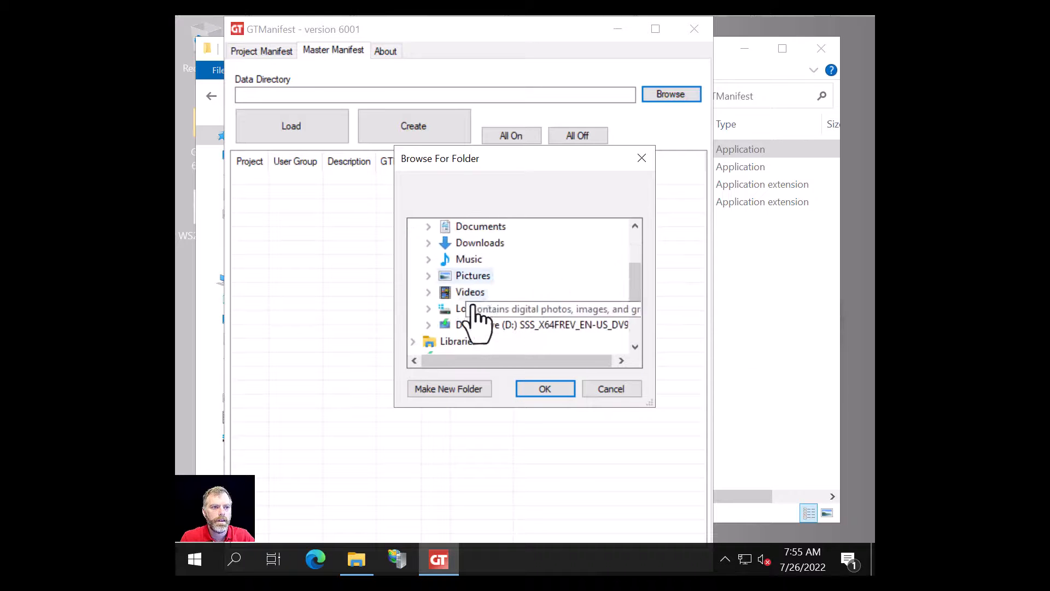
{"action": "left_click", "coordinate": [427, 309]}
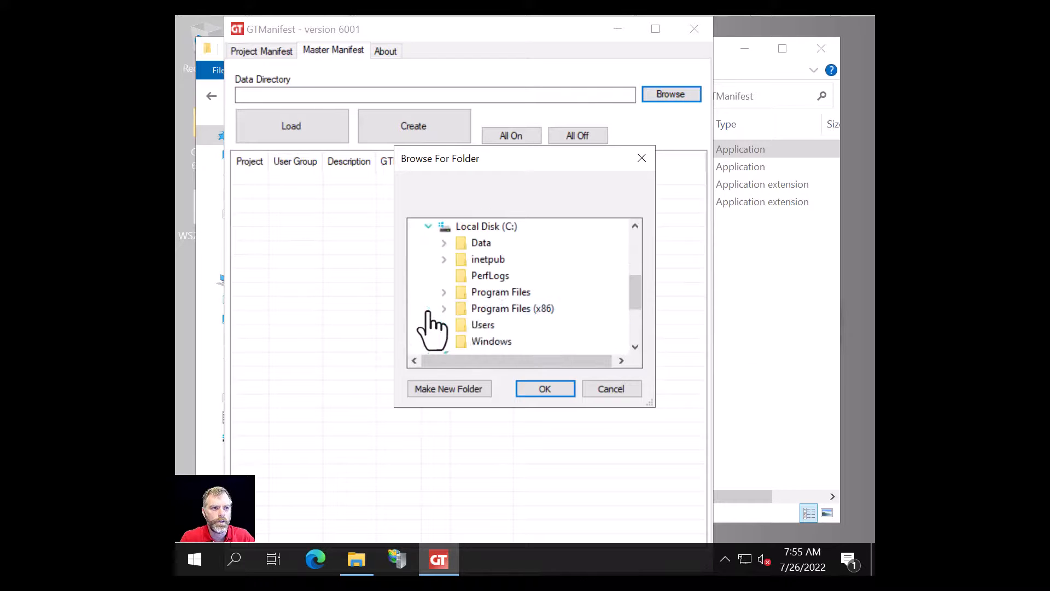
{"action": "double_click", "coordinate": [488, 259]}
{"action": "double_click", "coordinate": [511, 340]}
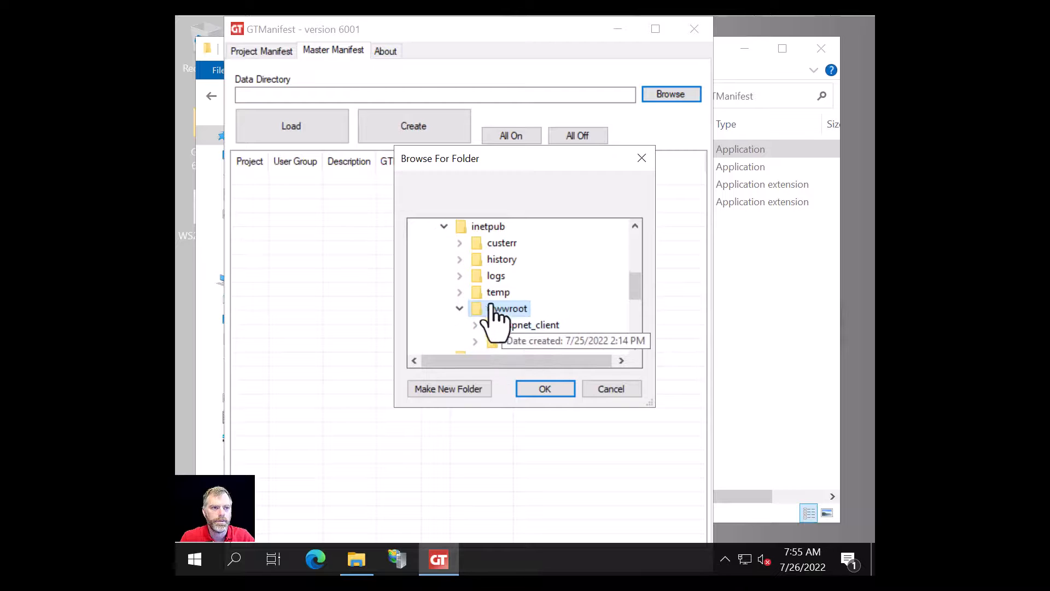
{"action": "scroll", "coordinate": [532, 319], "scroll_direction": "down", "scroll_amount": 1}
{"action": "double_click", "coordinate": [526, 240]}
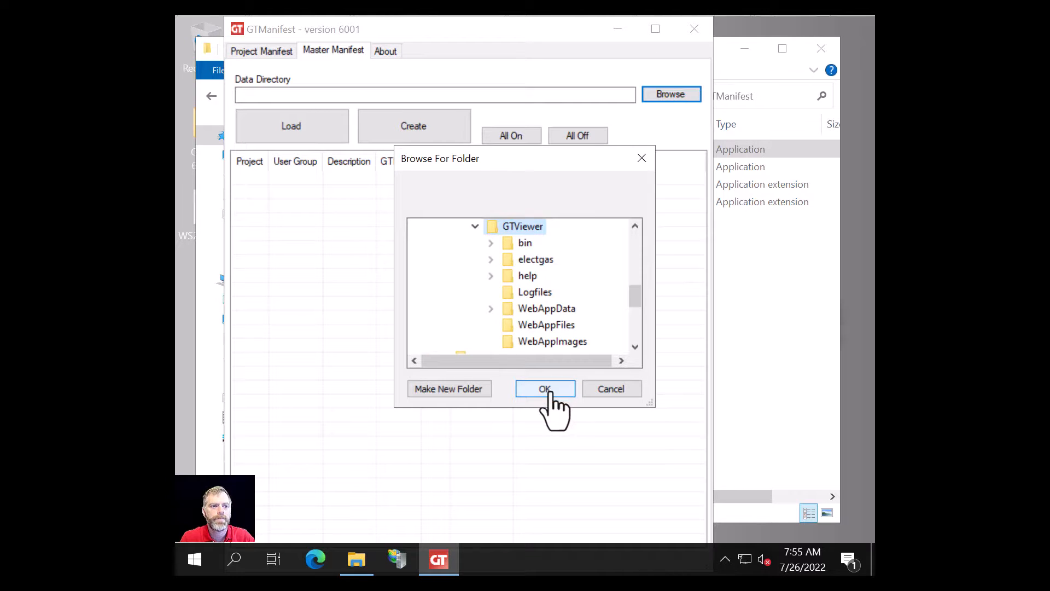
- Confirm that directory, load its electgas project listing, and close GTManifest
{"action": "left_click", "coordinate": [555, 390]}
{"action": "left_click", "coordinate": [294, 127]}
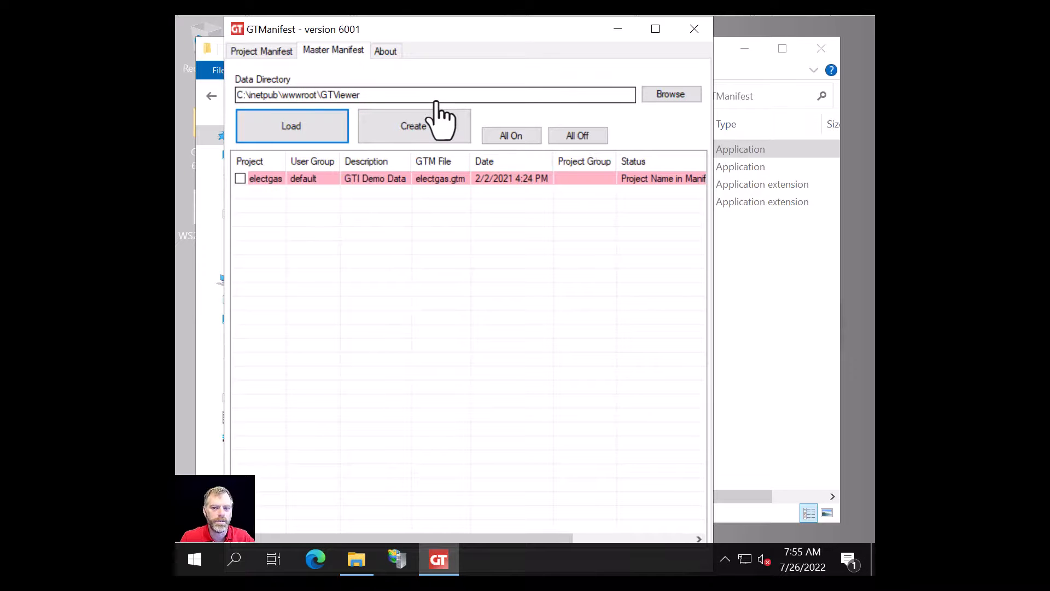
{"action": "left_click", "coordinate": [693, 29]}
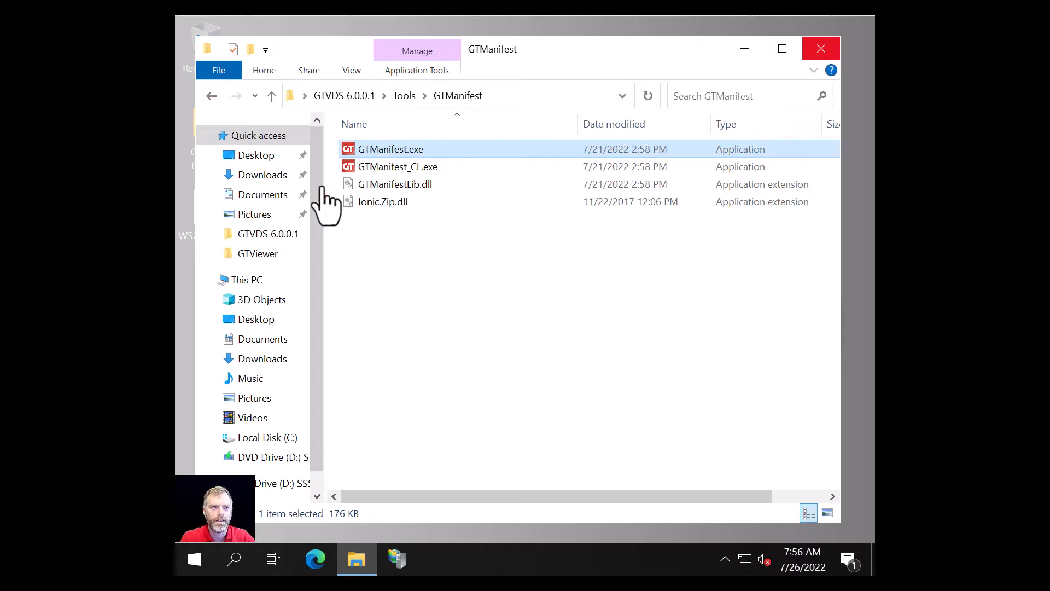
- Browse to C:\inetpub\wwwroot\GTViewer\Logfiles to see the new GetFile log files
{"action": "left_click", "coordinate": [256, 438]}
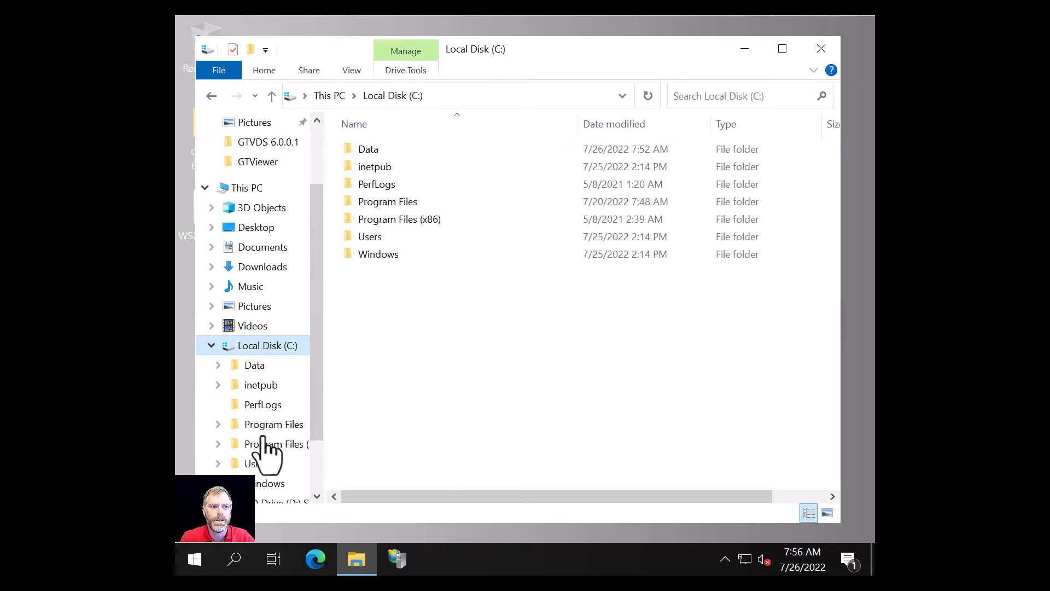
{"action": "double_click", "coordinate": [368, 166]}
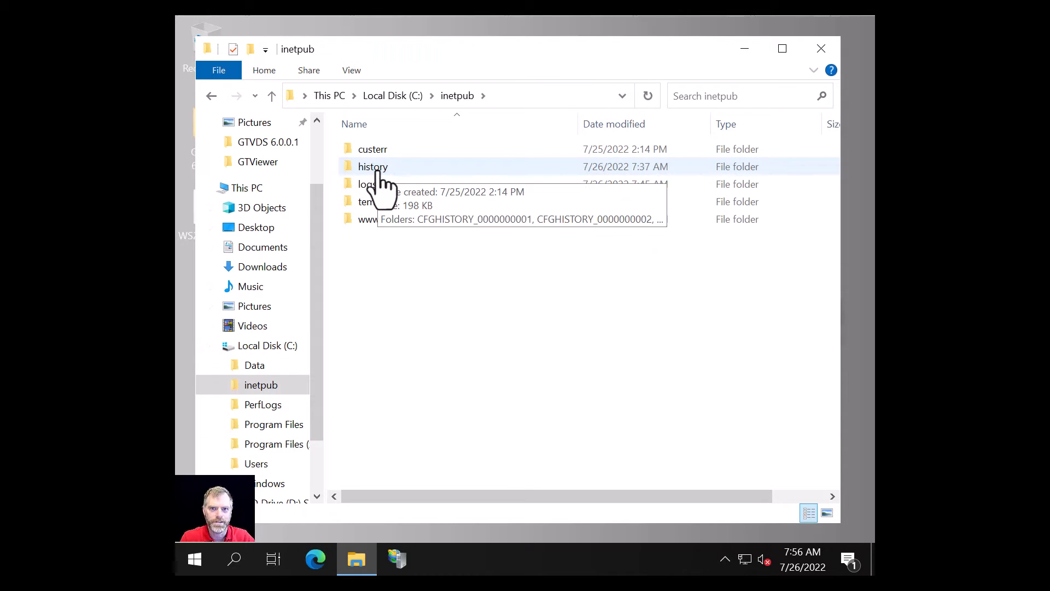
{"action": "double_click", "coordinate": [367, 219]}
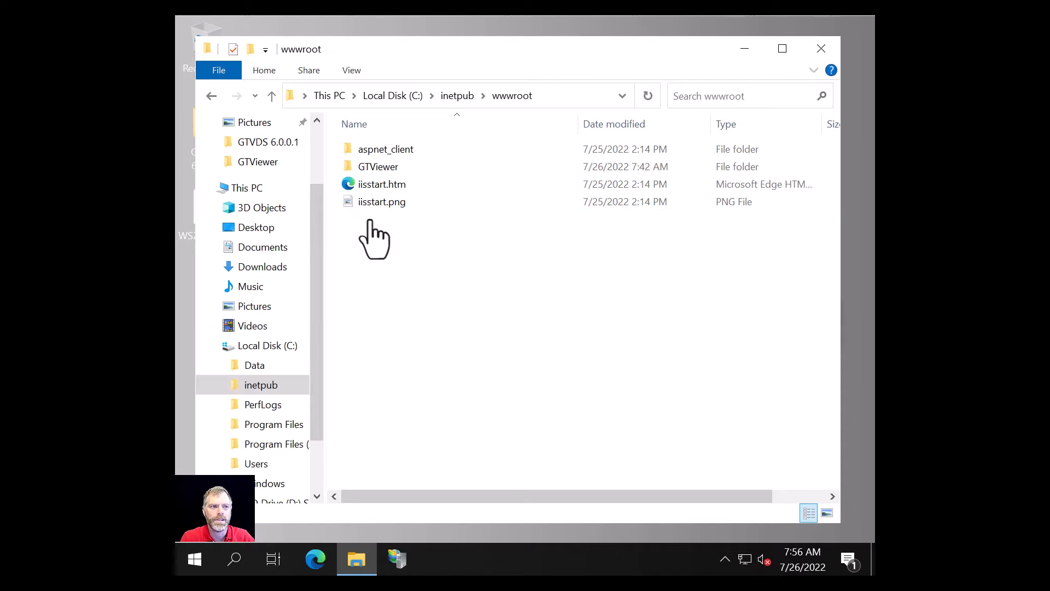
{"action": "double_click", "coordinate": [376, 167]}
{"action": "double_click", "coordinate": [386, 201]}
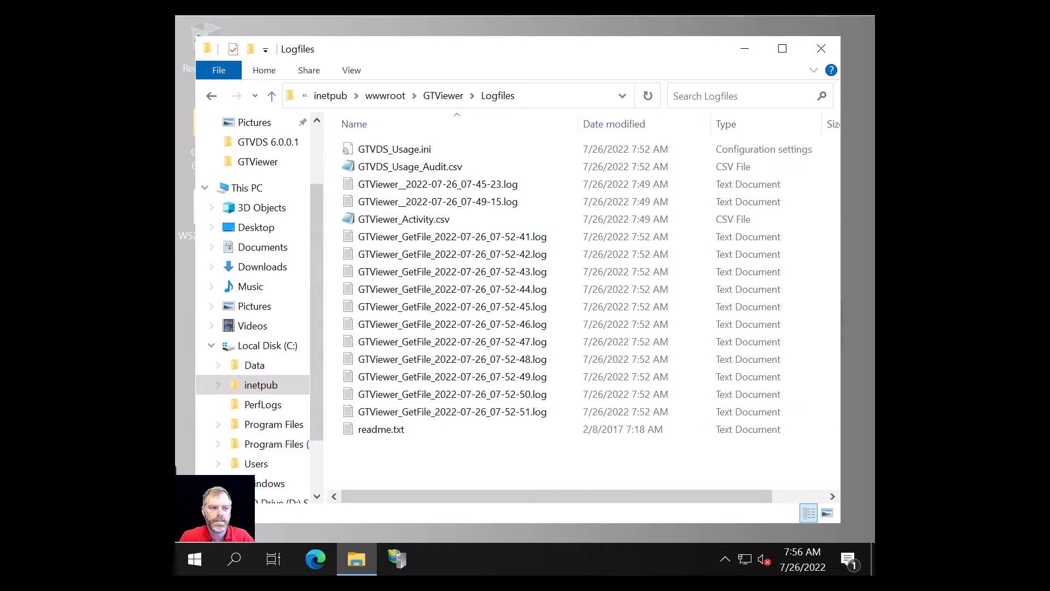
- Start a Command Prompt through Run with cmd and execute iisreset
{"action": "key", "text": "super+r"}
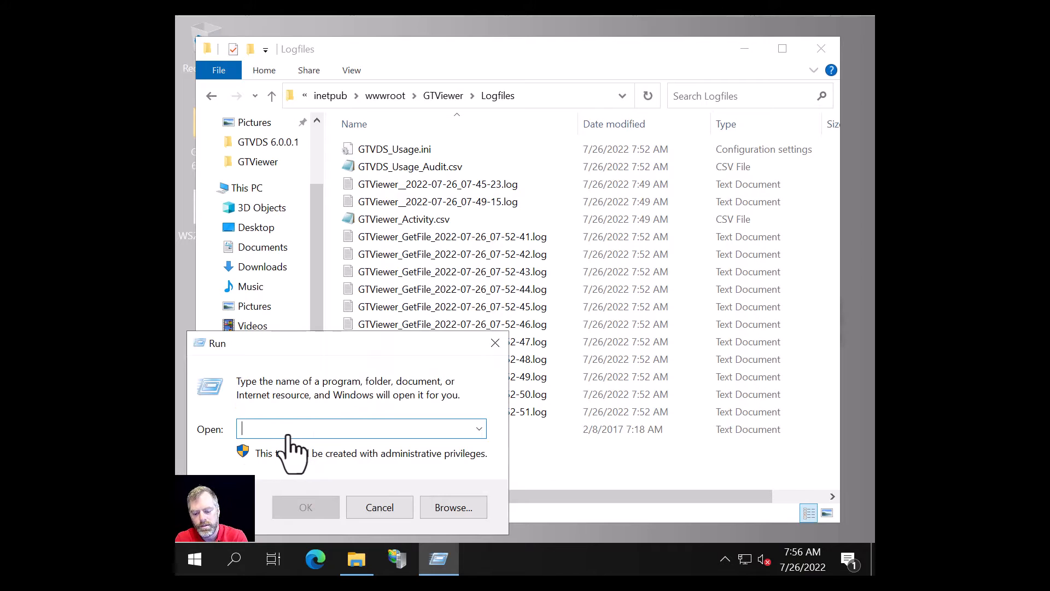
{"action": "type", "text": "cmd"}
{"action": "key", "text": "Return"}
{"action": "type", "text": "iis"}
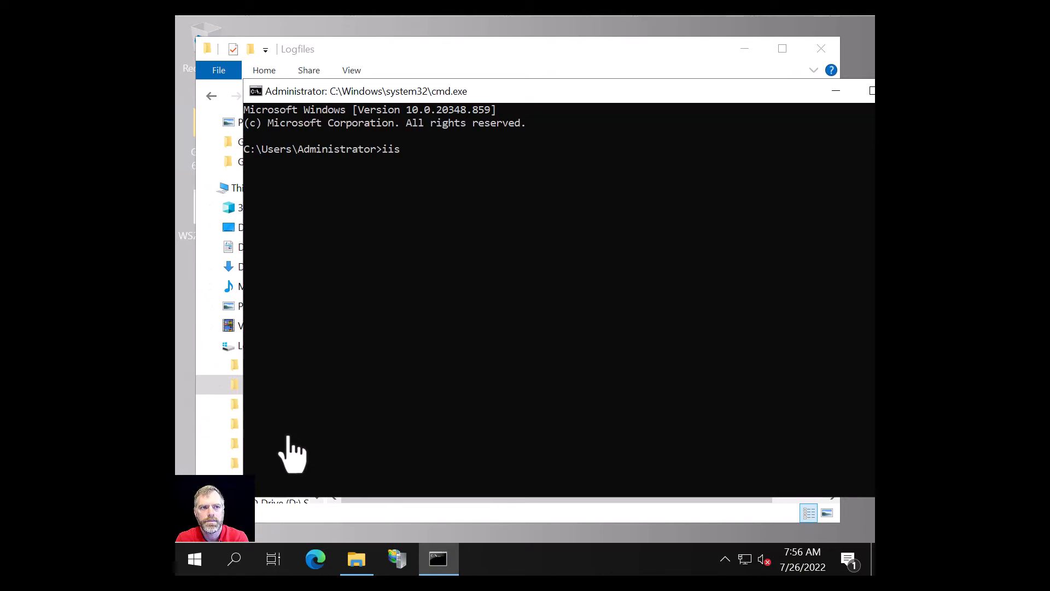
{"action": "type", "text": "reset"}
{"action": "key", "text": "Return"}
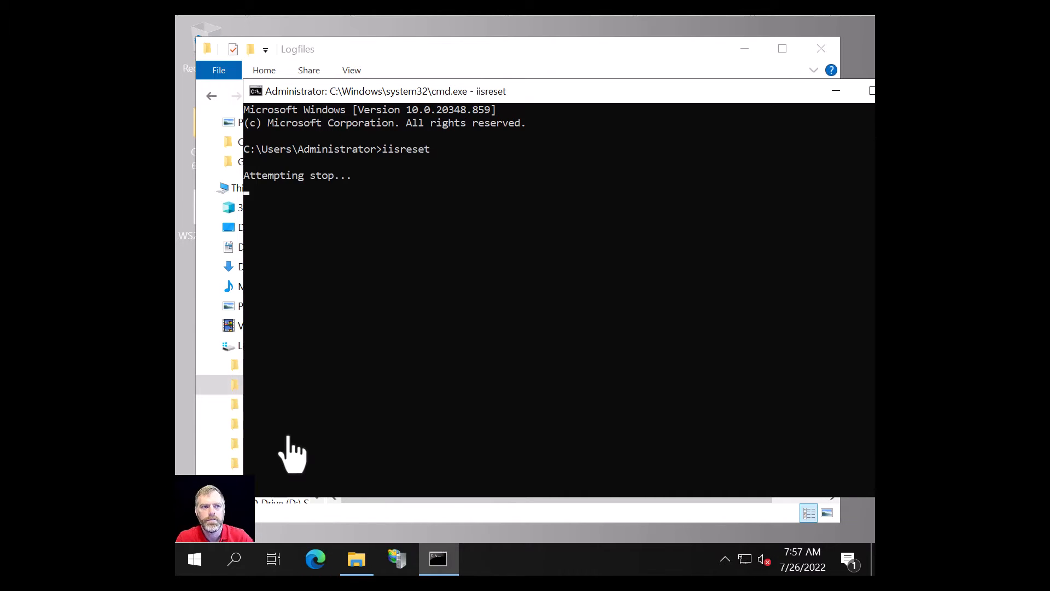